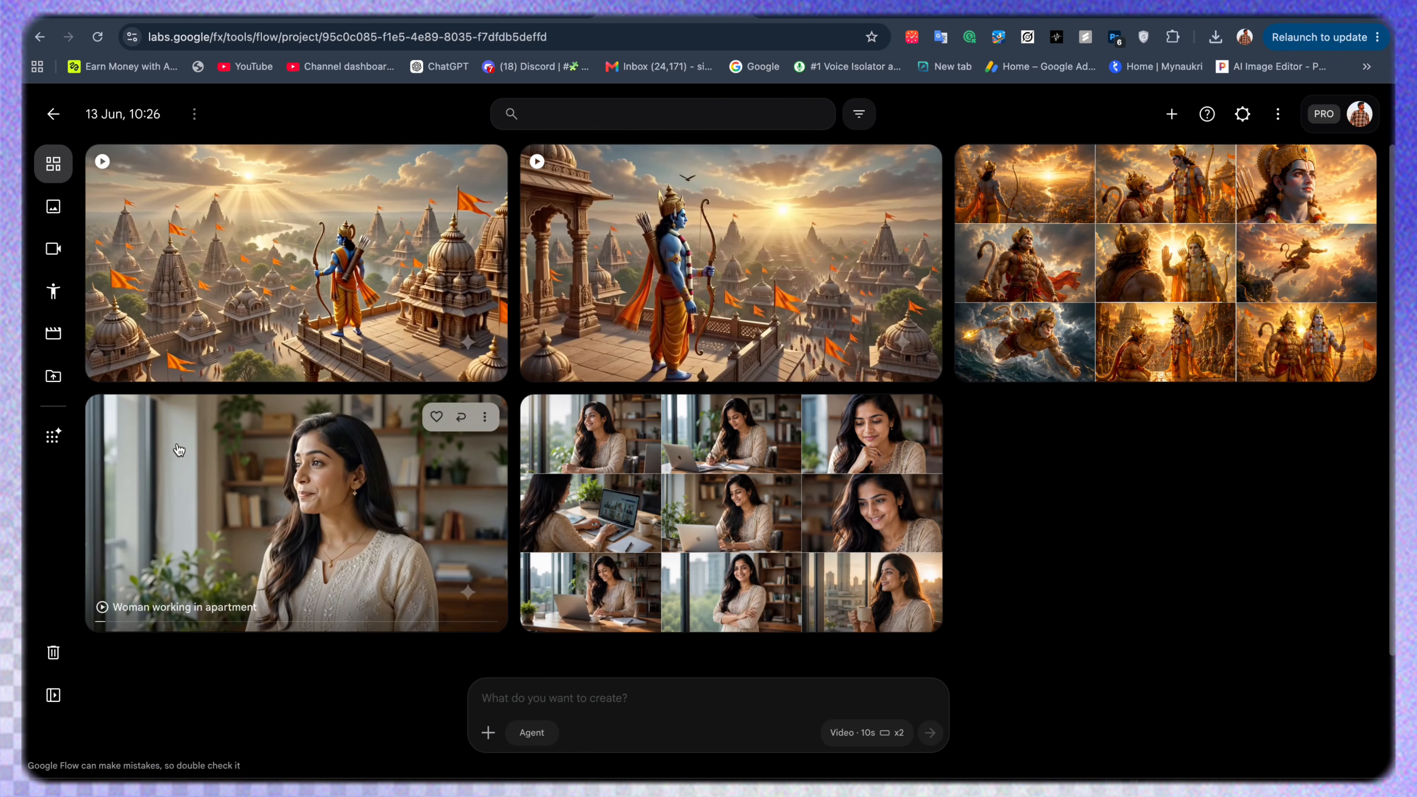
# Review the Rama and Hanuman storyboard, the saved prompts in Google Docs and the ChatGPT conversation, and return to Google Flow.
pyautogui.click(1226, 284)
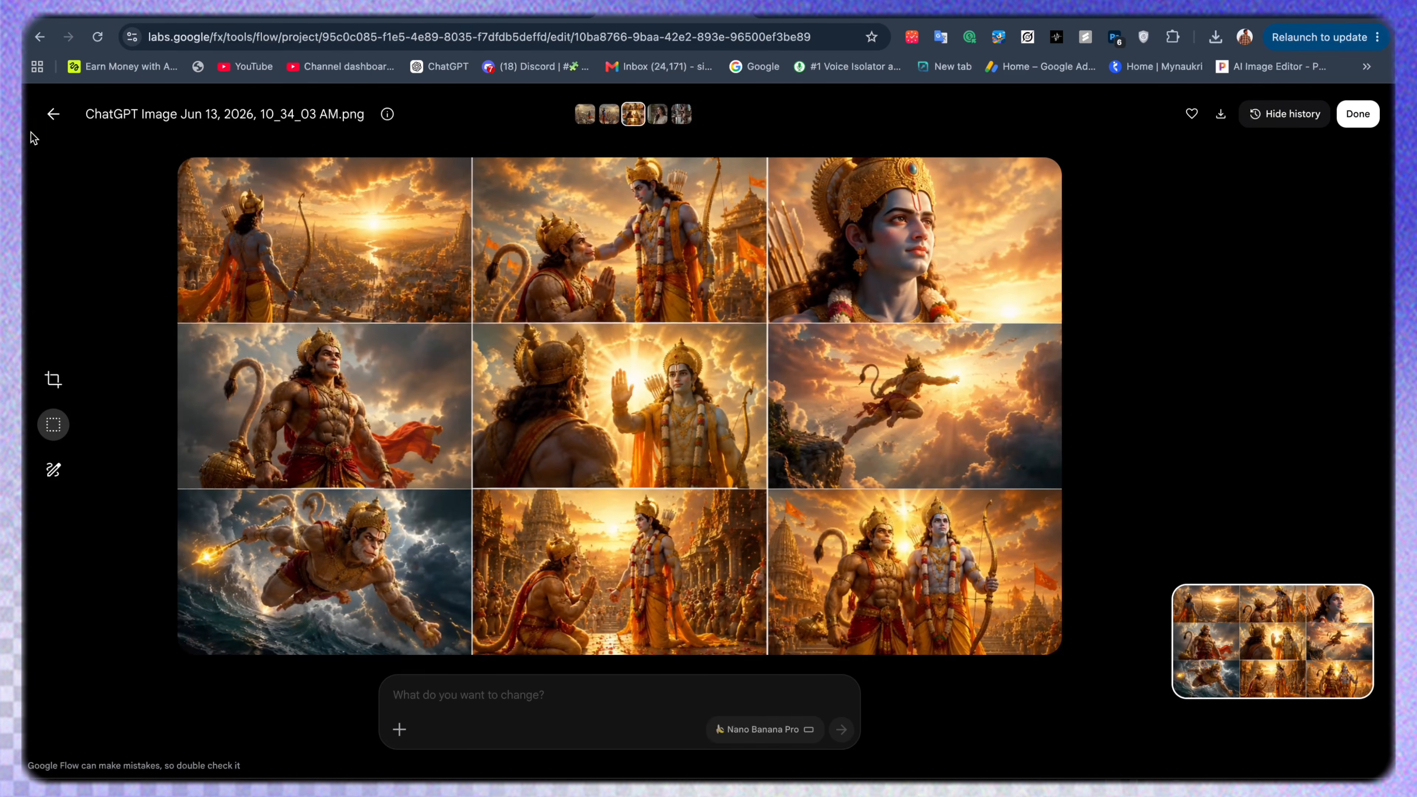
pyautogui.click(53, 114)
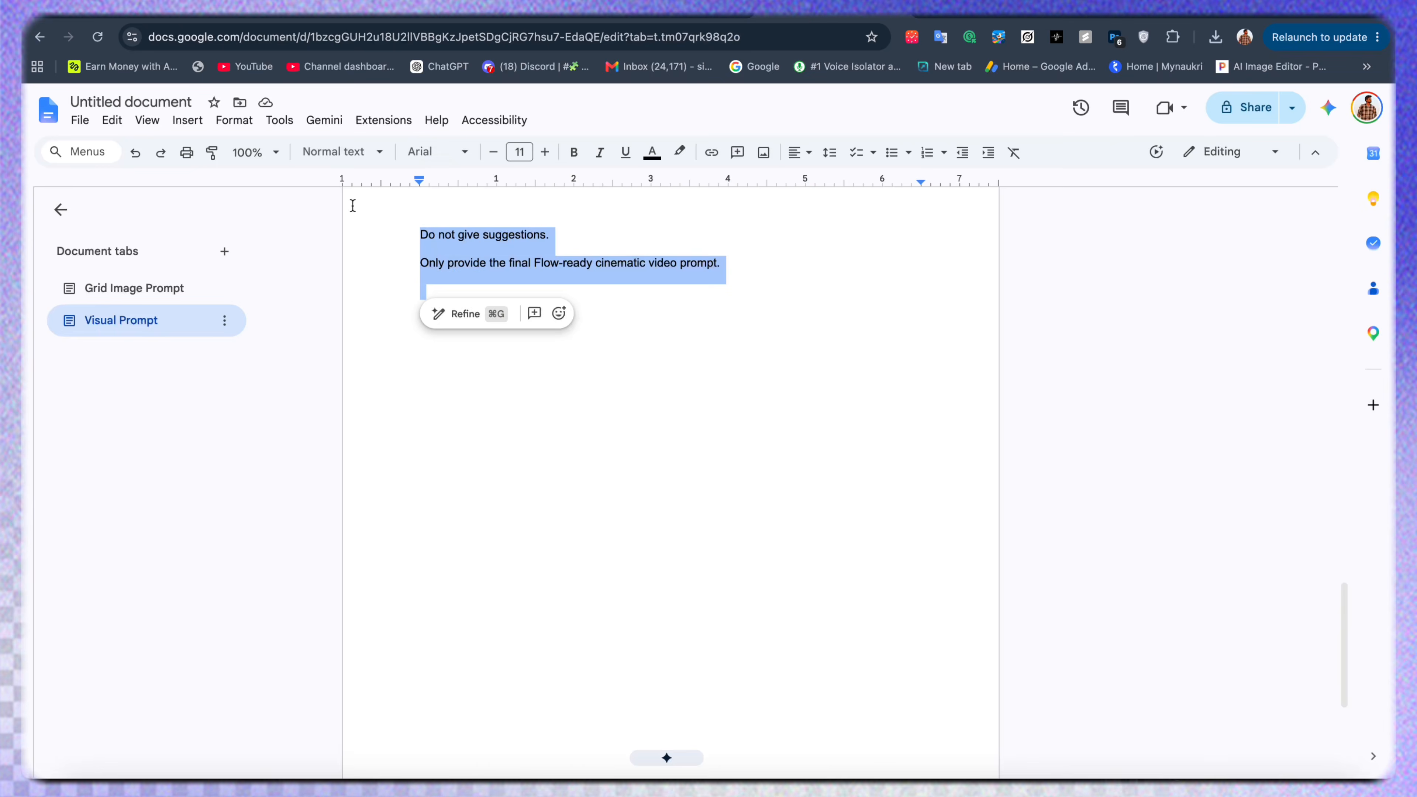
pyautogui.click(121, 320)
pyautogui.click(134, 288)
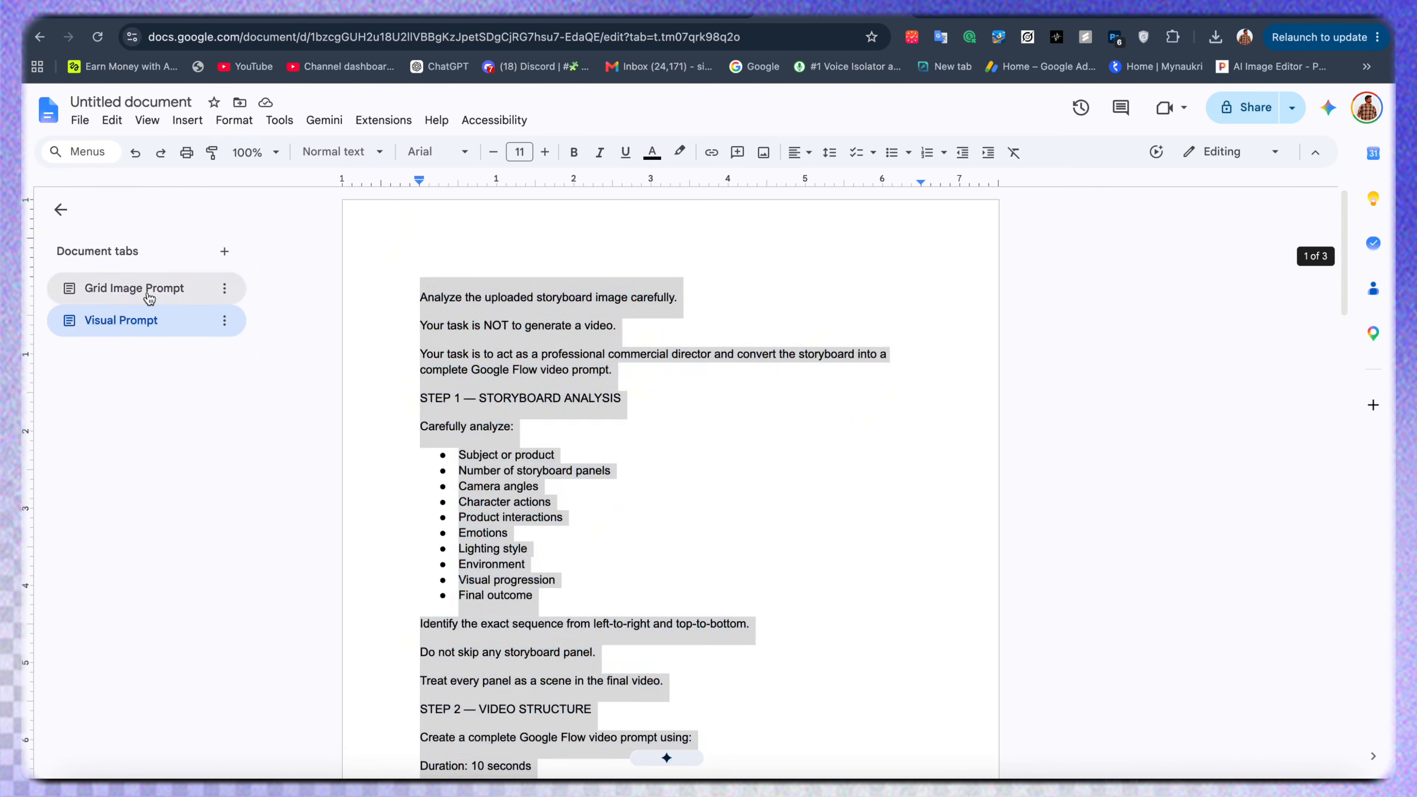
pyautogui.click(130, 322)
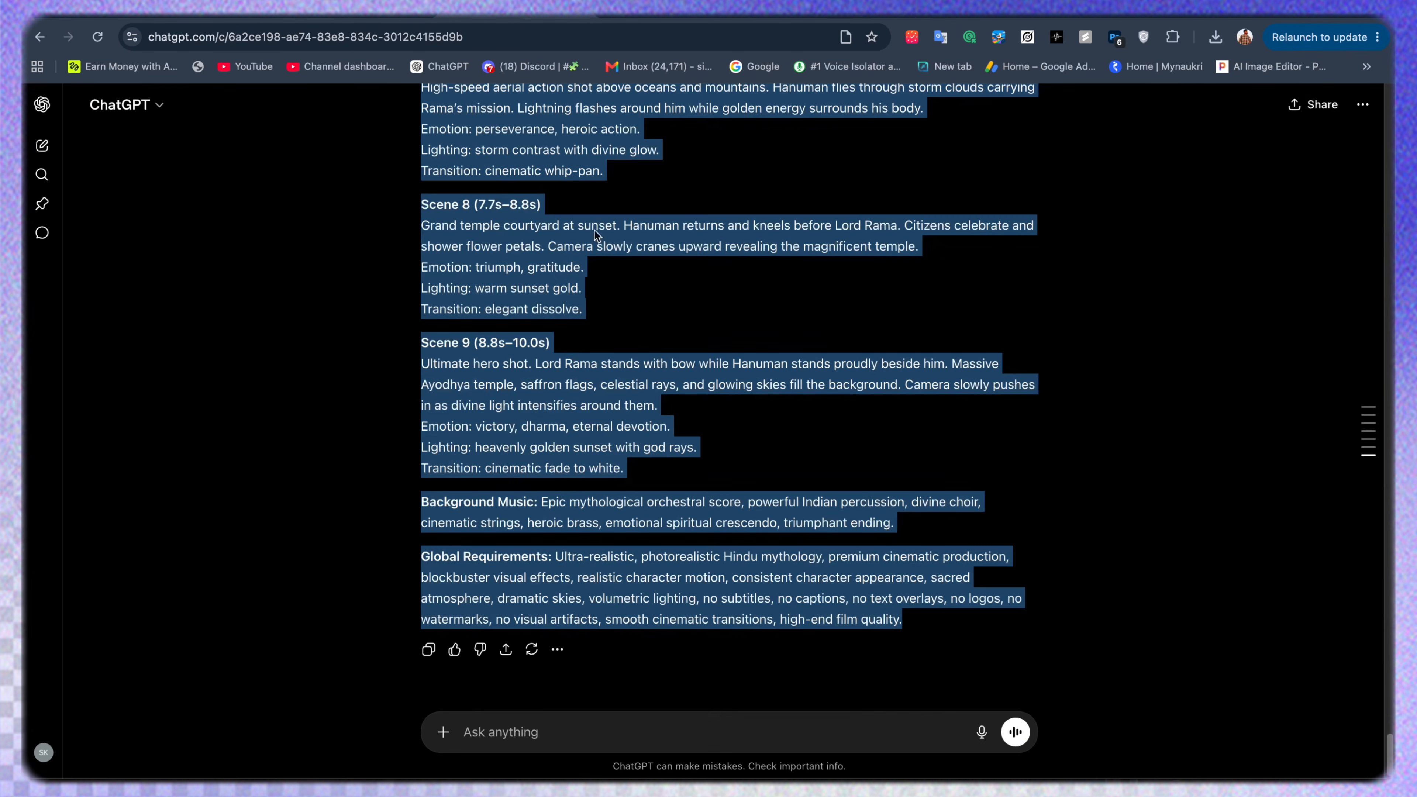
pyautogui.scroll(20, 595, 233)
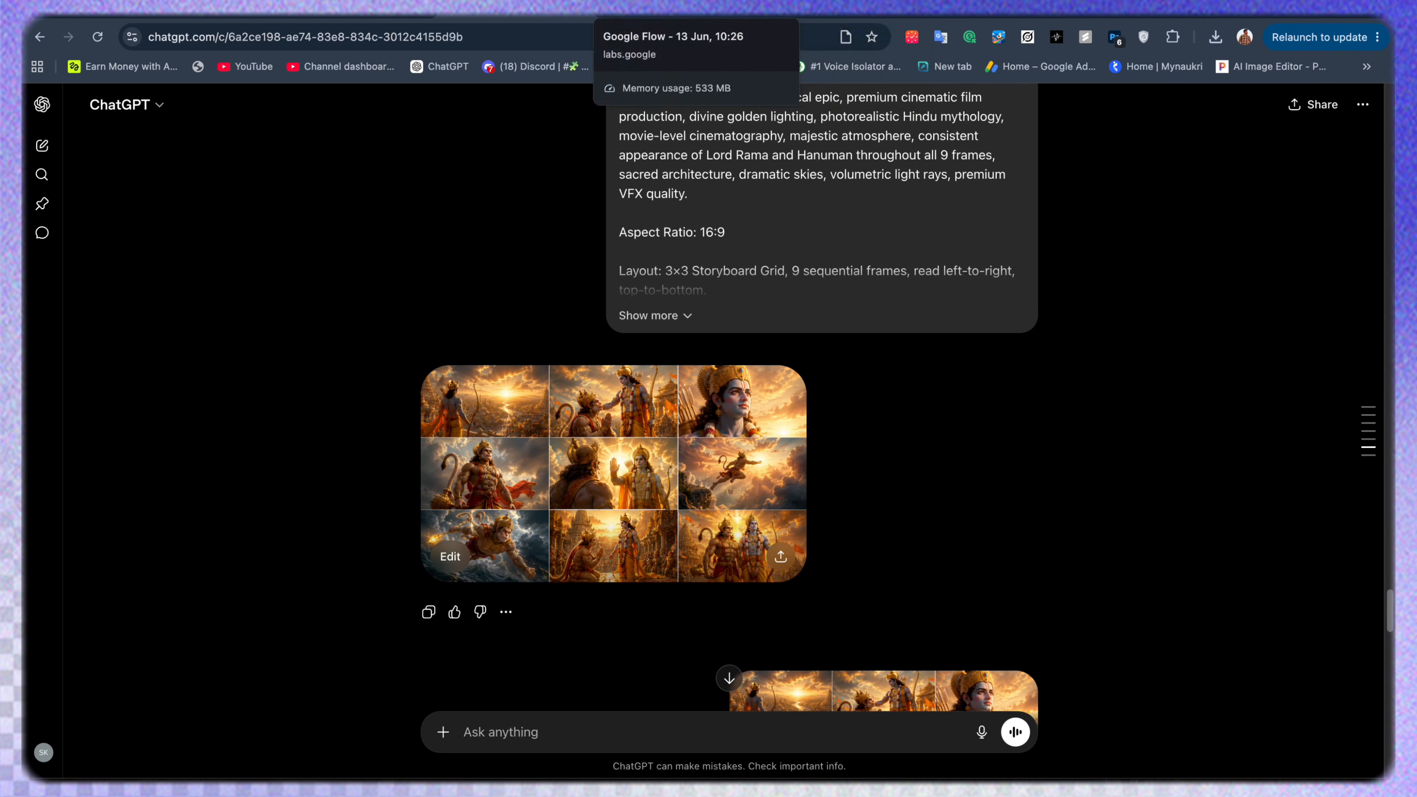
pyautogui.click(661, 17)
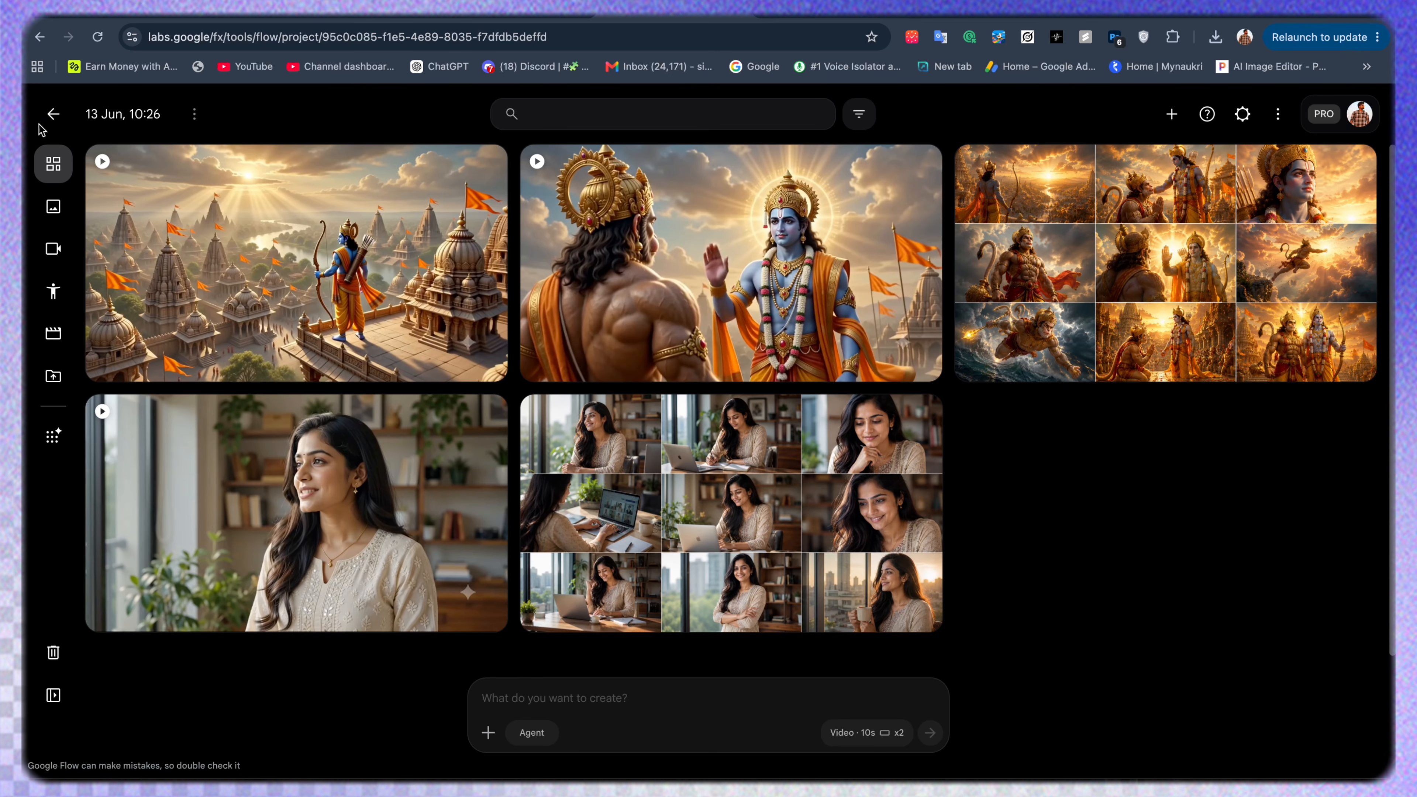
# Open the Image grid creator from the project's own custom tools.
pyautogui.click(53, 437)
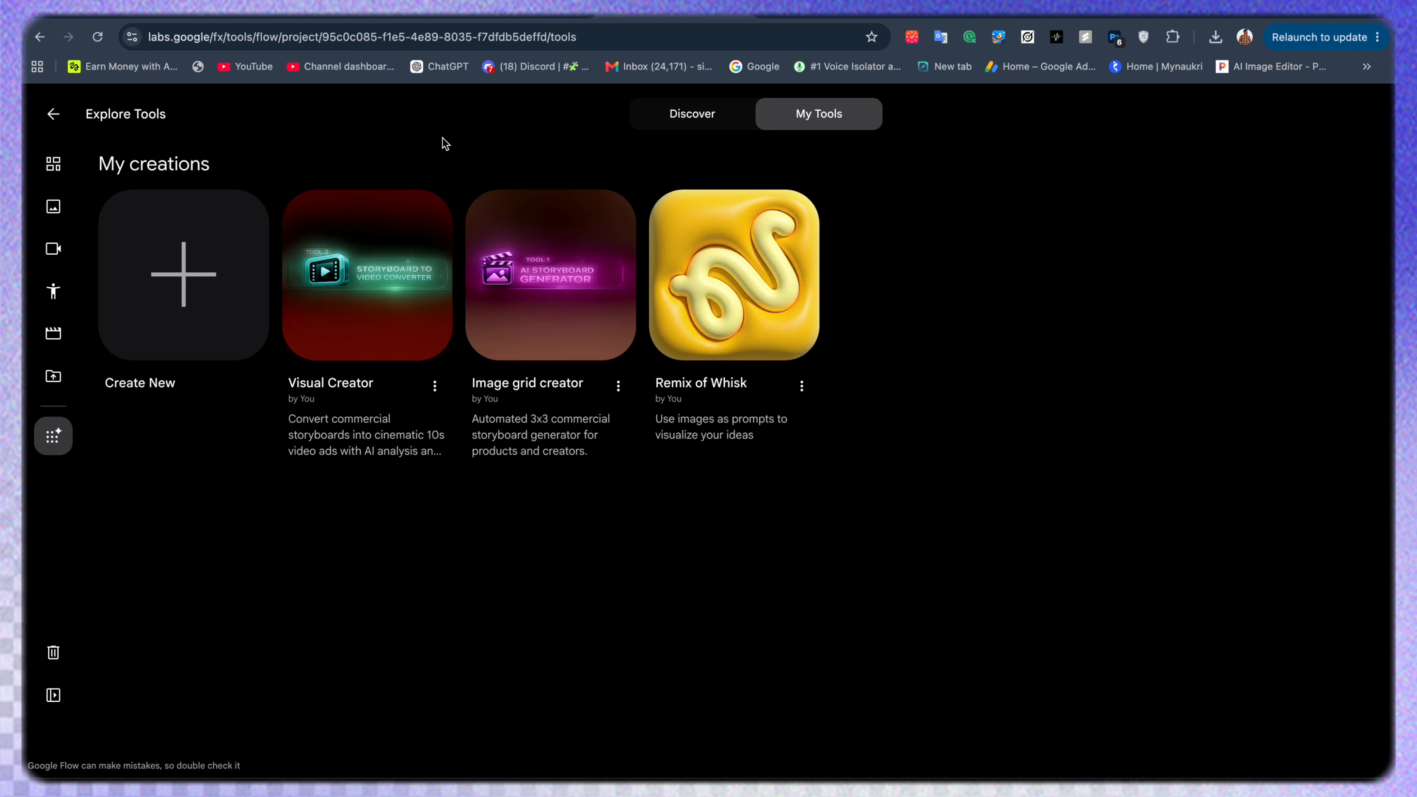
pyautogui.click(536, 288)
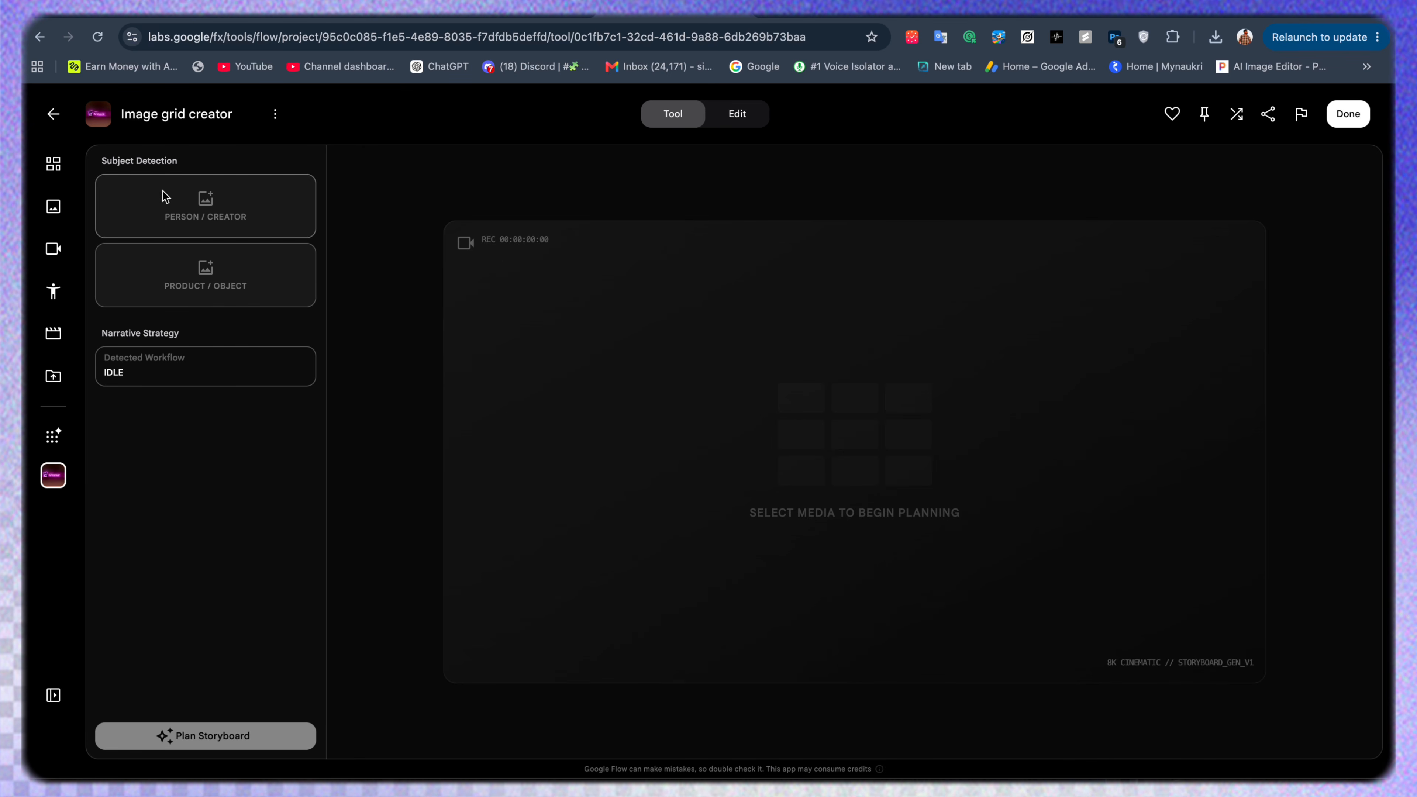
pyautogui.moveTo(180, 162); pyautogui.dragTo(99, 163)
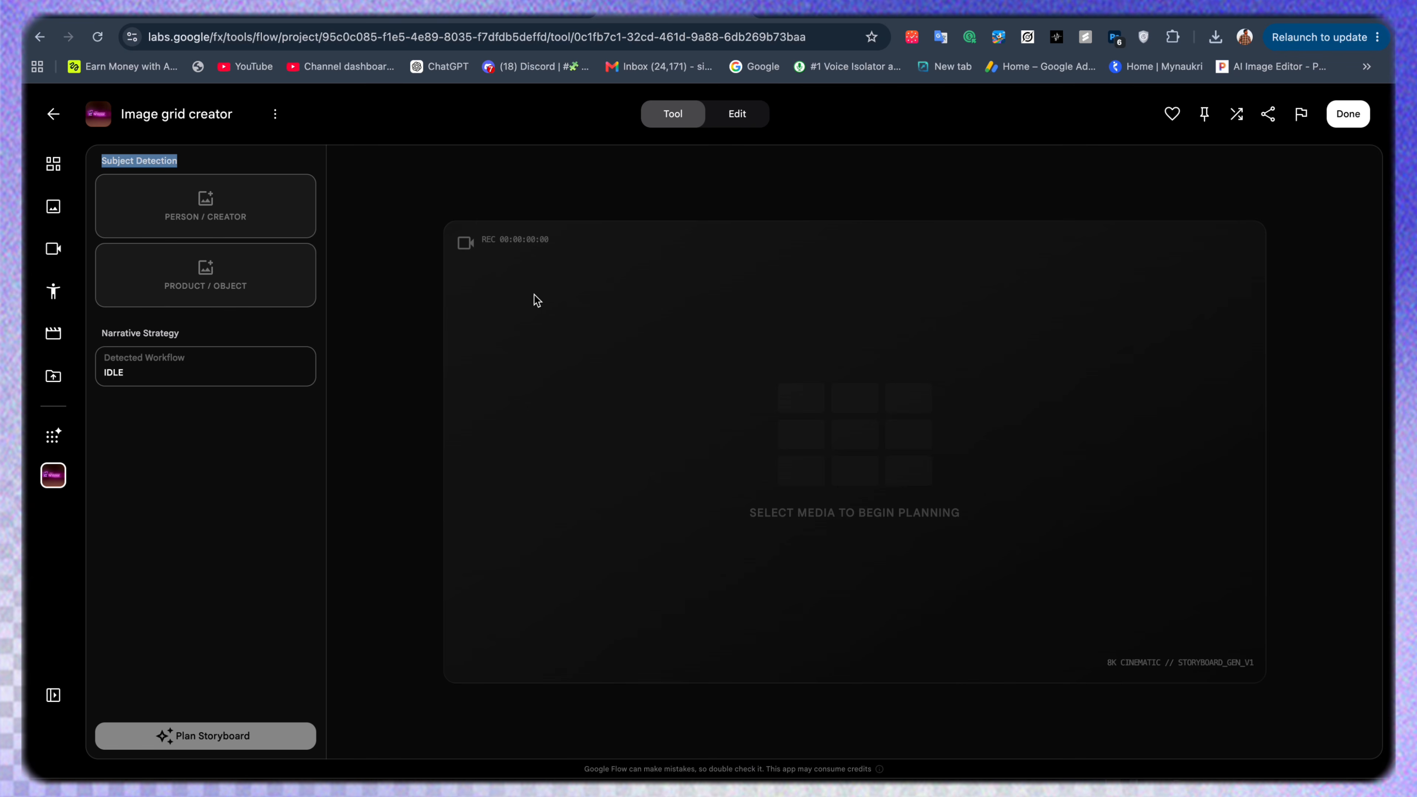
# Upload 017d5e7f-c21c-471b-85f4-eb740f9b8280.png as the person/creator subject and plan a storyboard from it.
pyautogui.click(211, 224)
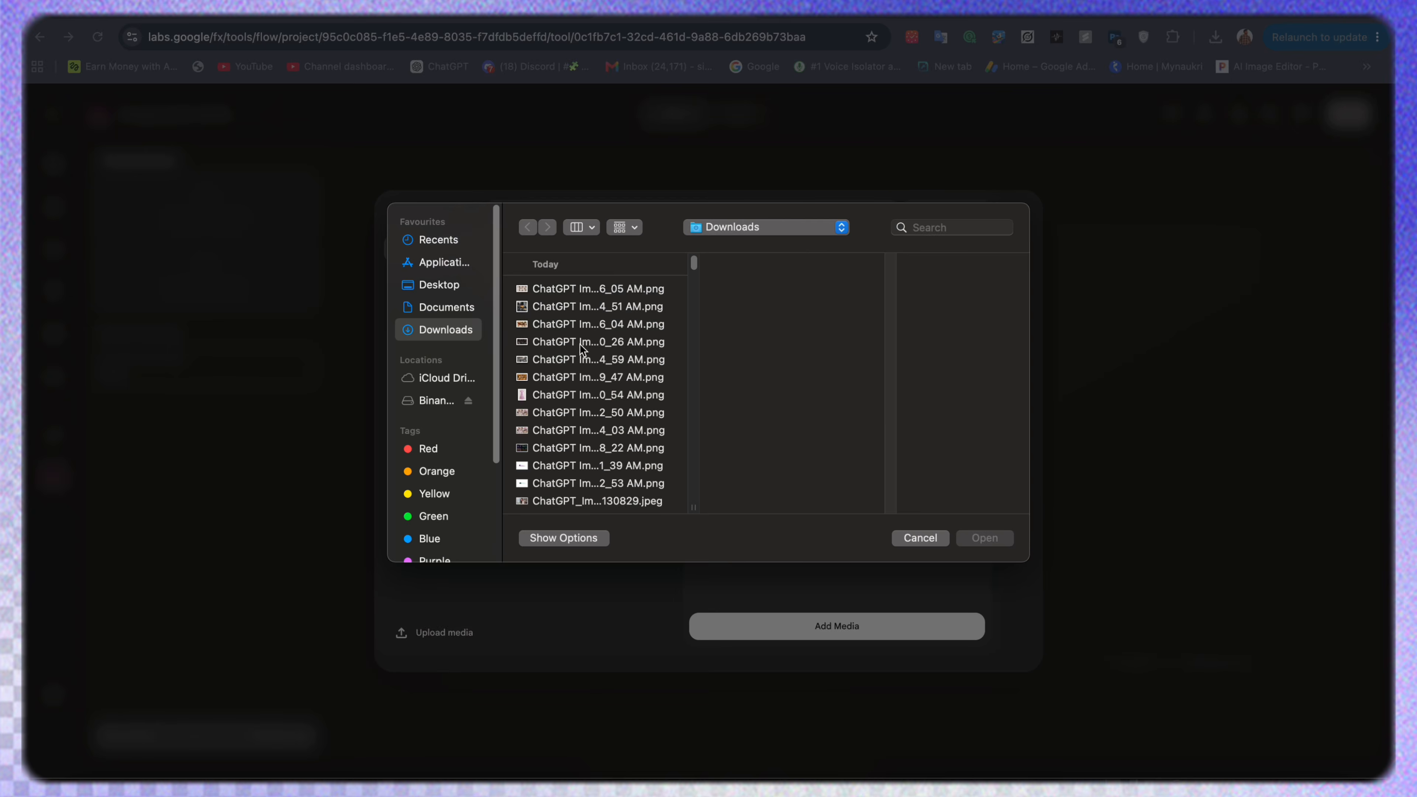
pyautogui.click(599, 349)
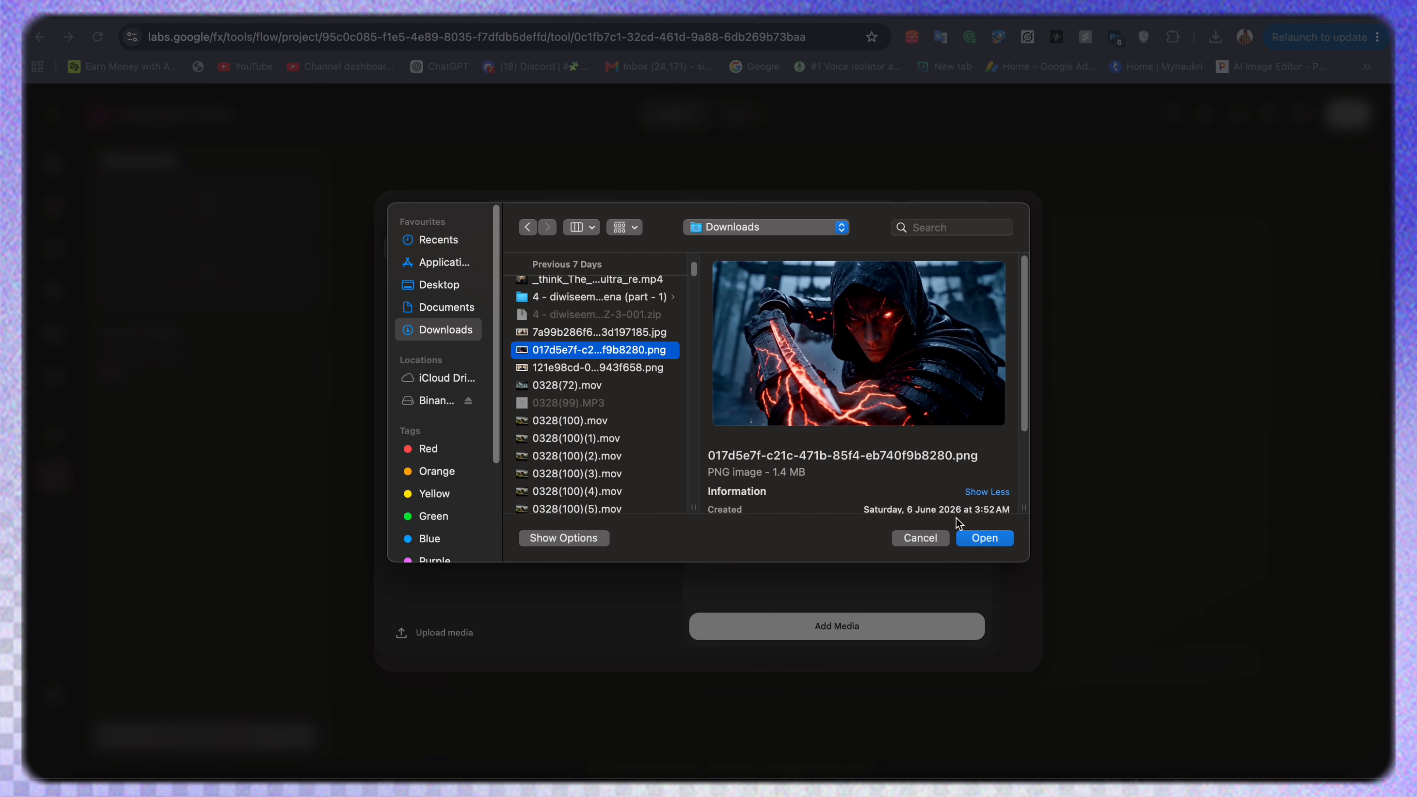
pyautogui.click(973, 539)
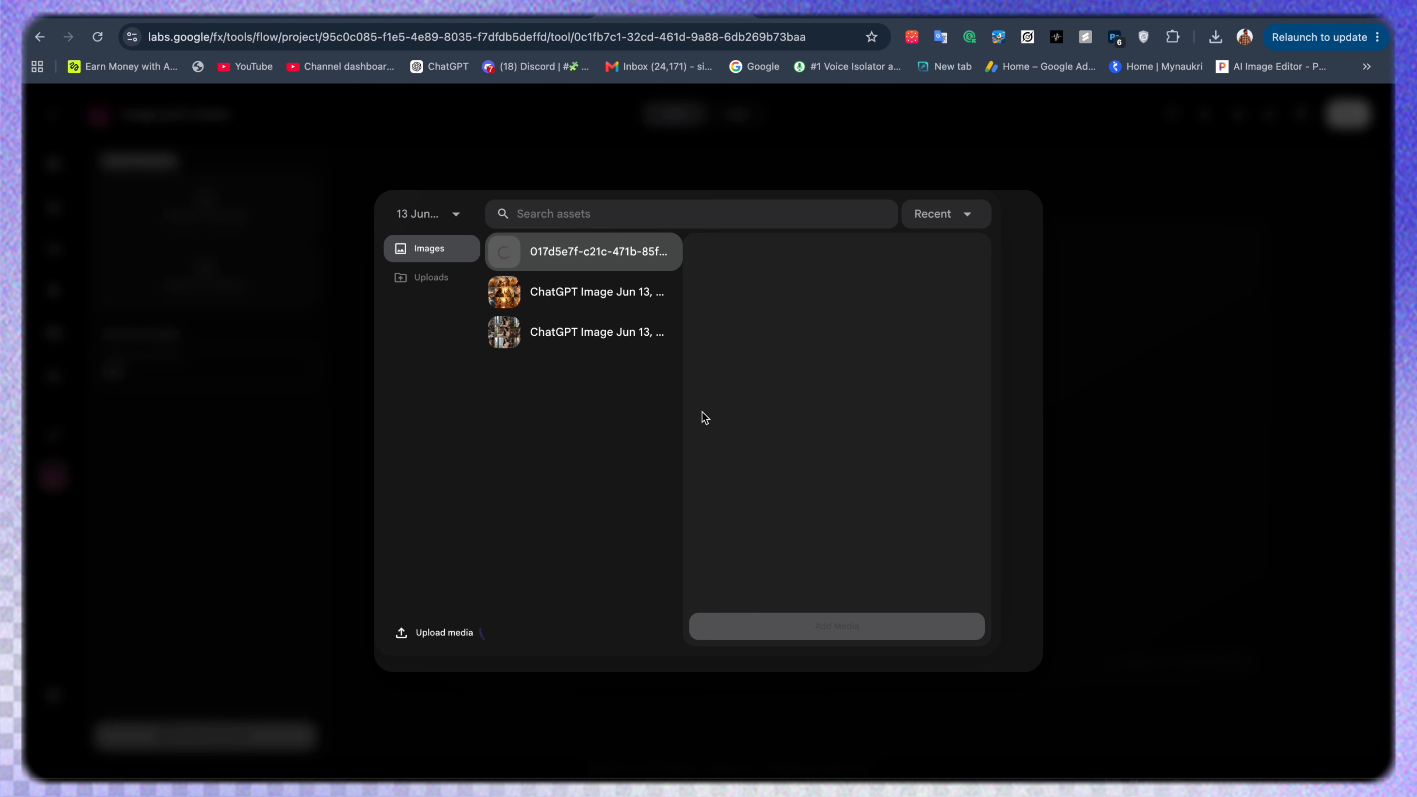
pyautogui.click(824, 628)
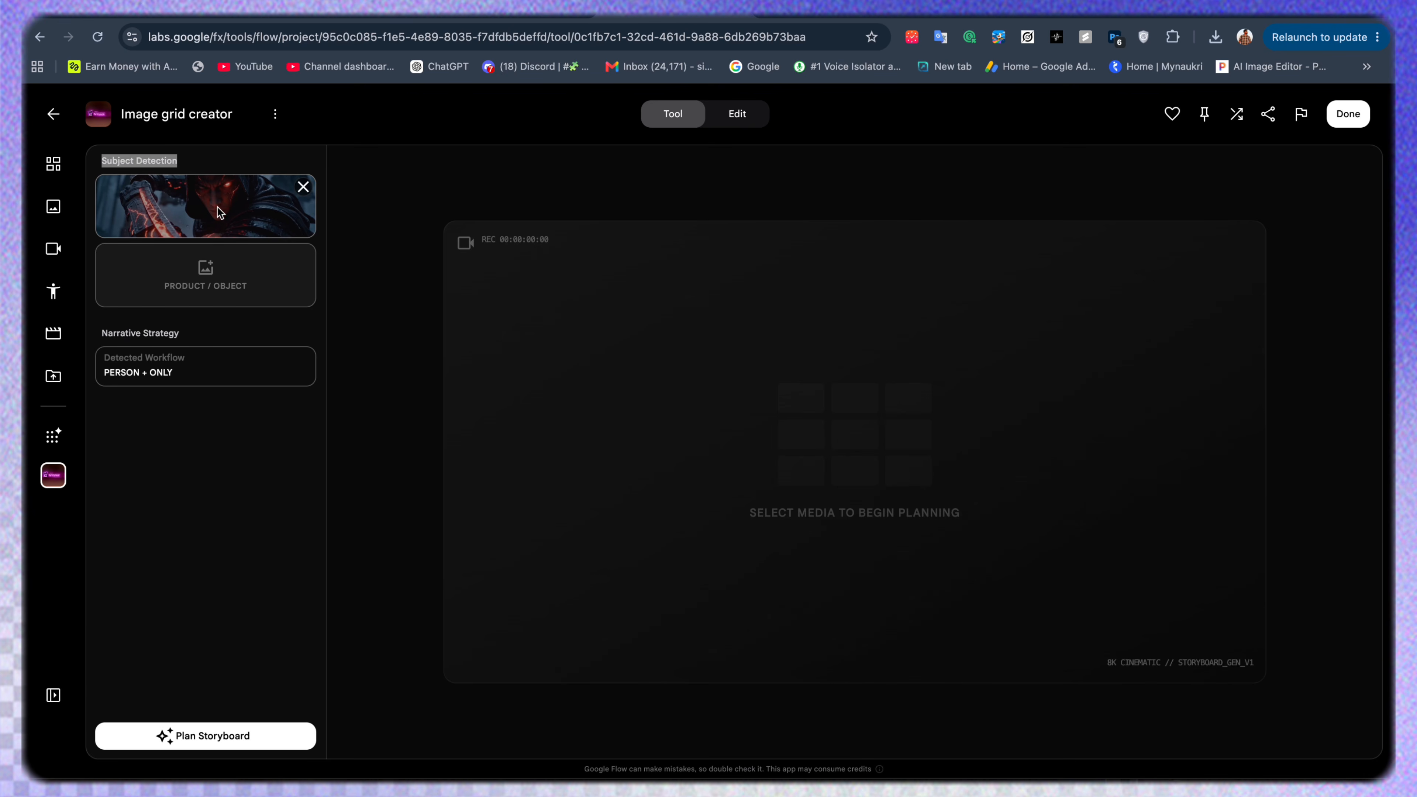
pyautogui.click(205, 737)
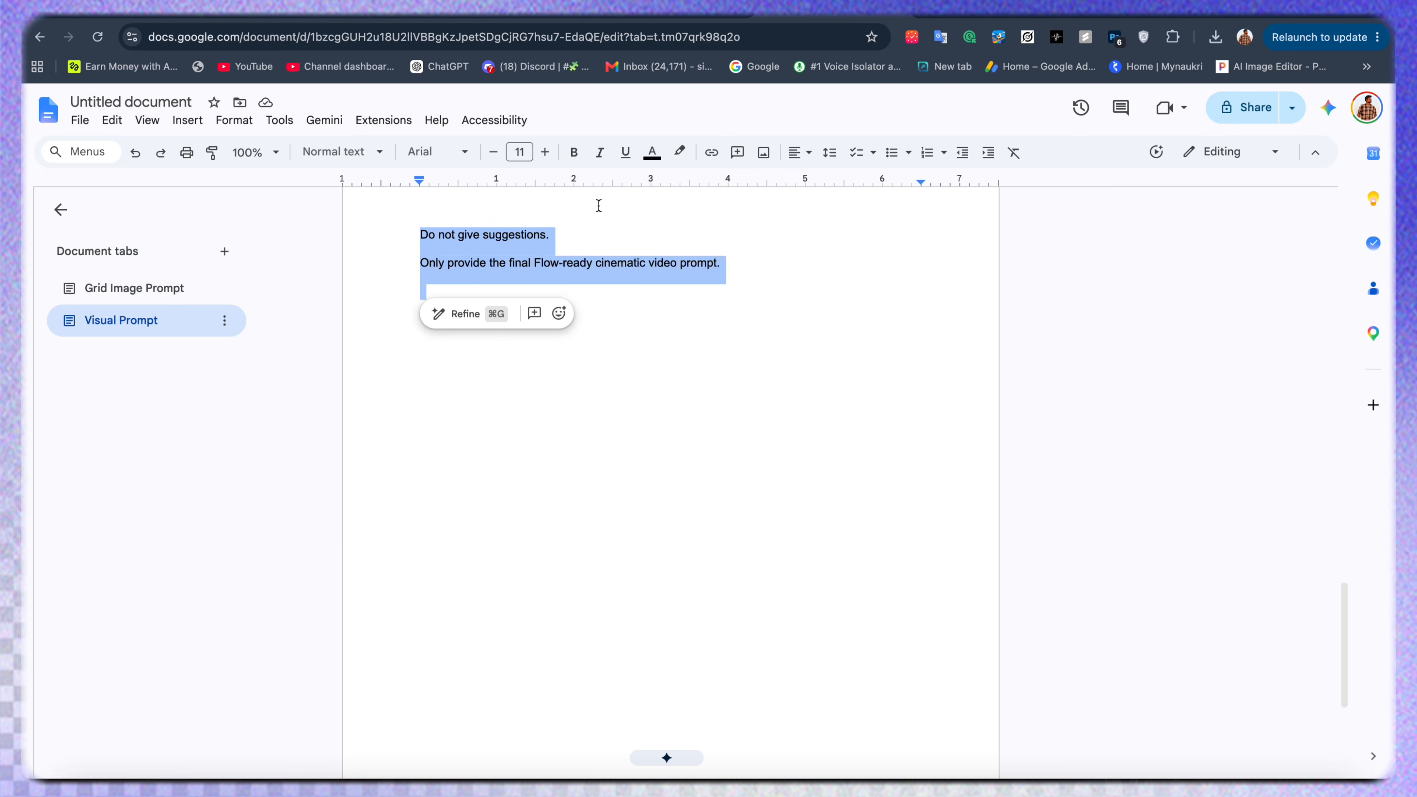
# Review the Visual Prompt text in Google Docs, and return to Google Flow.
pyautogui.scroll(15, 611, 321)
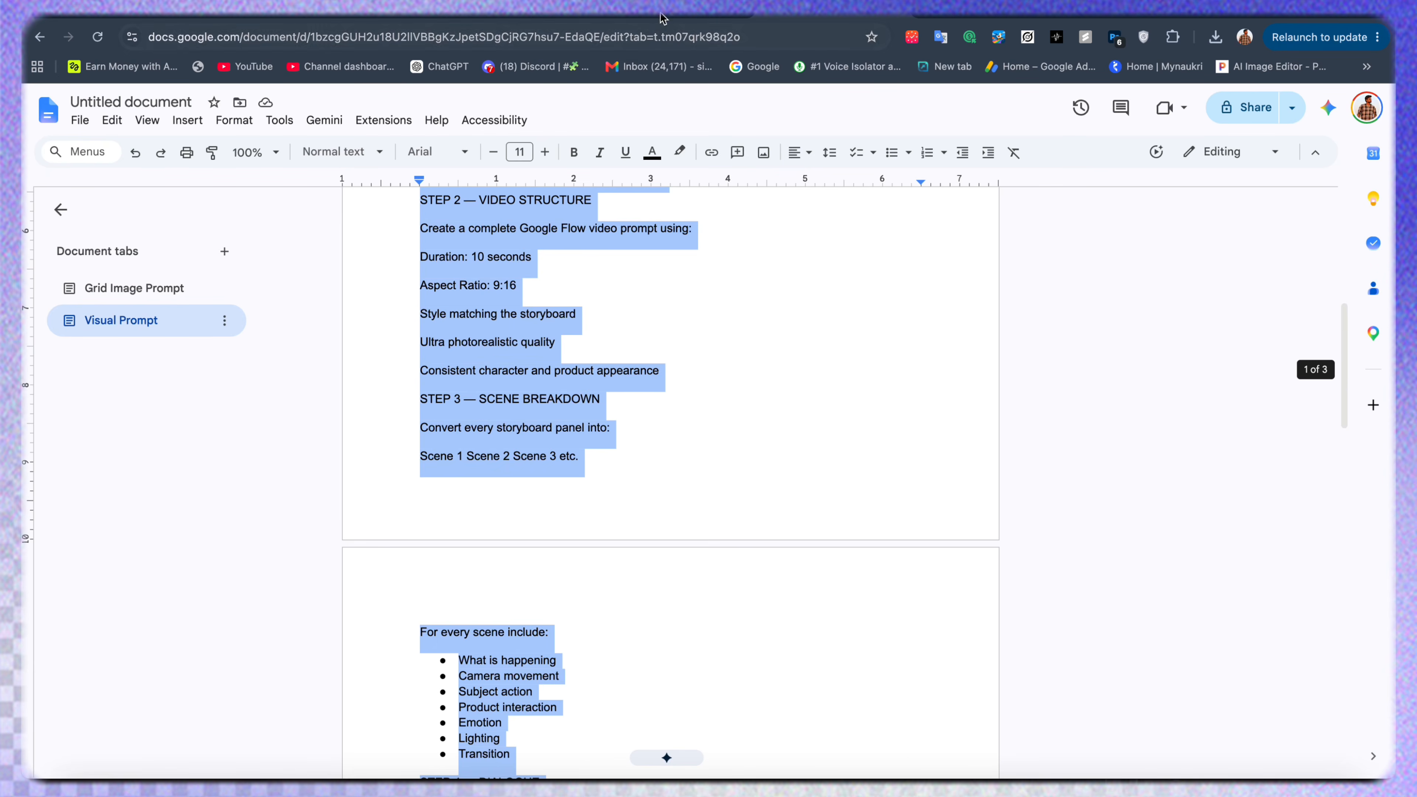
pyautogui.click(665, 17)
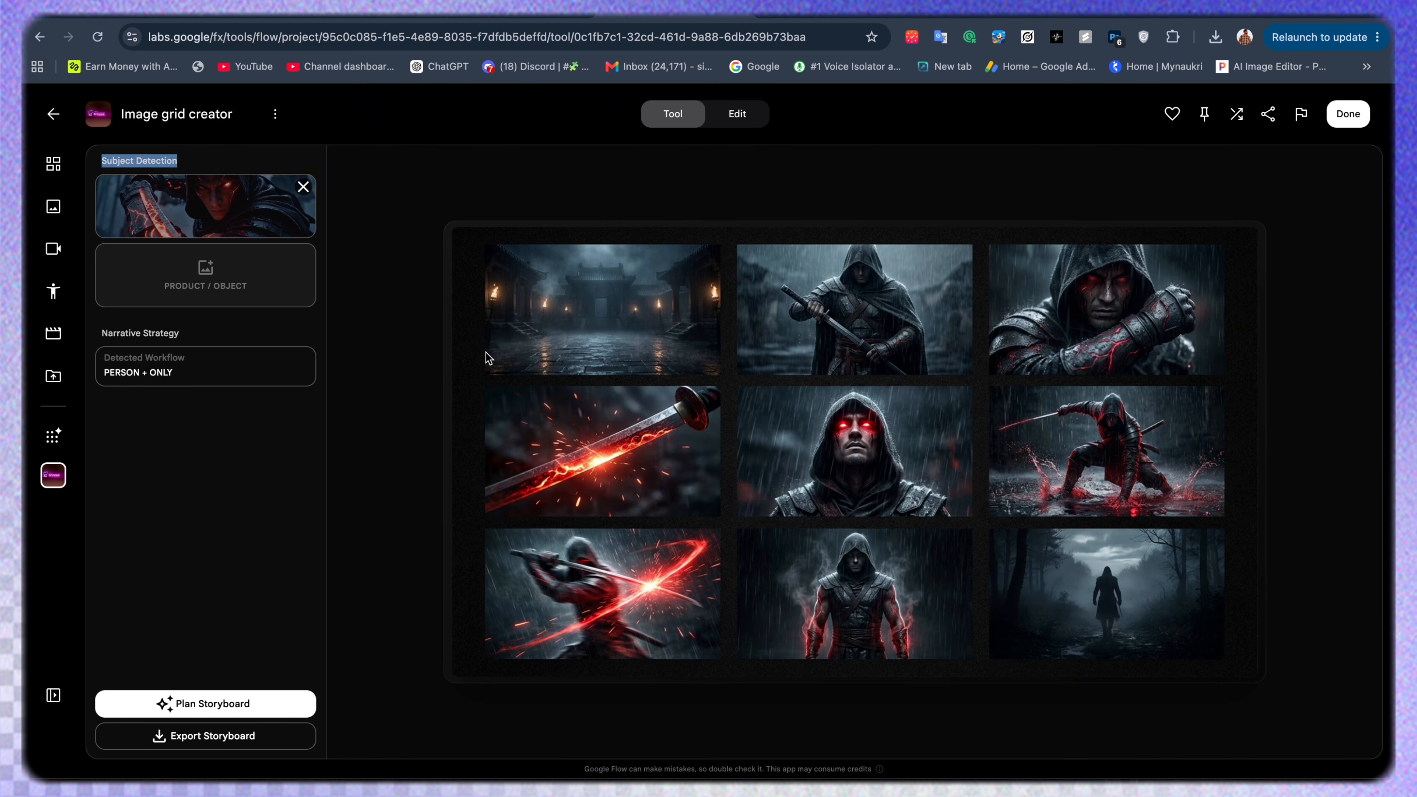
# Download the dark warrior storyboard from the project's images at 2K upscaled resolution.
pyautogui.click(54, 218)
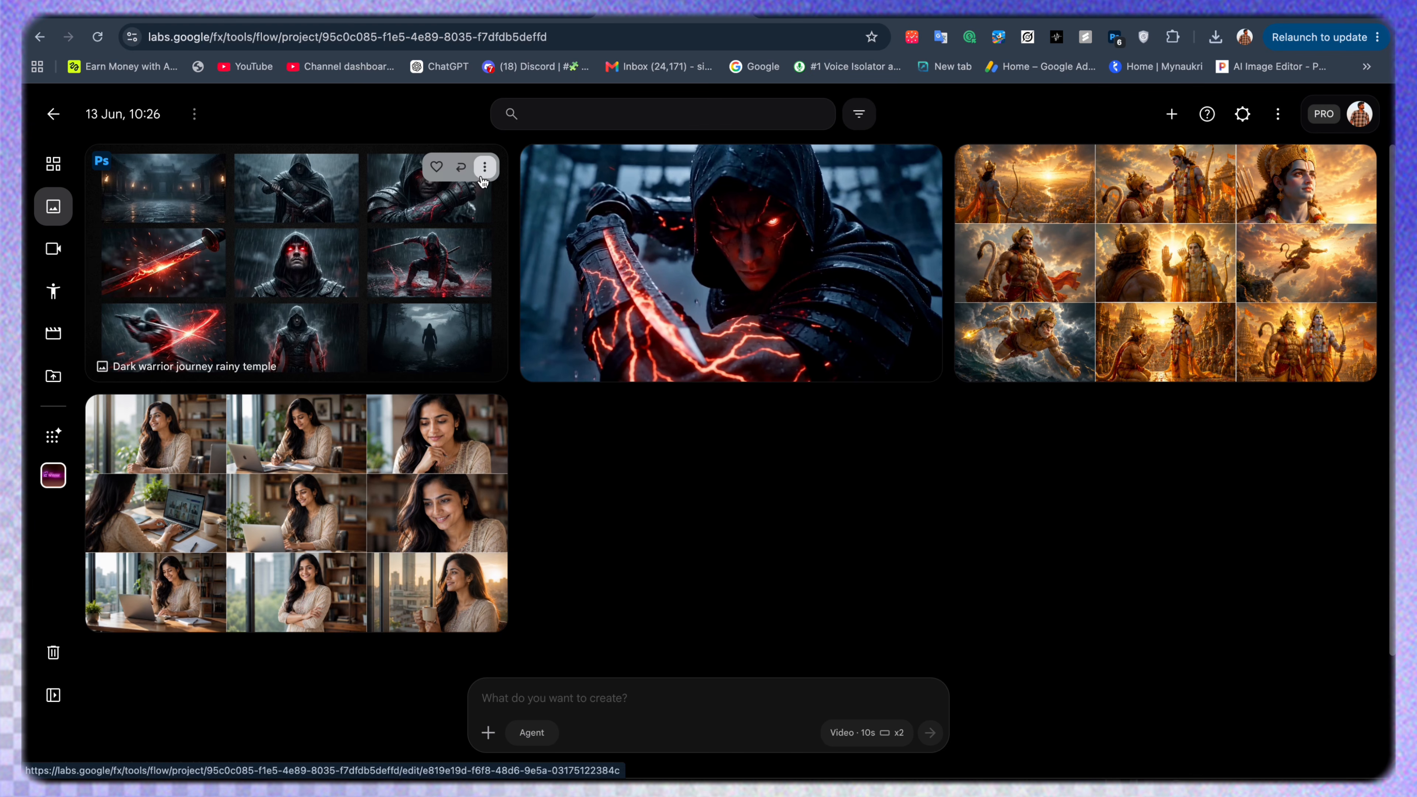
pyautogui.click(485, 167)
pyautogui.moveTo(481, 270)
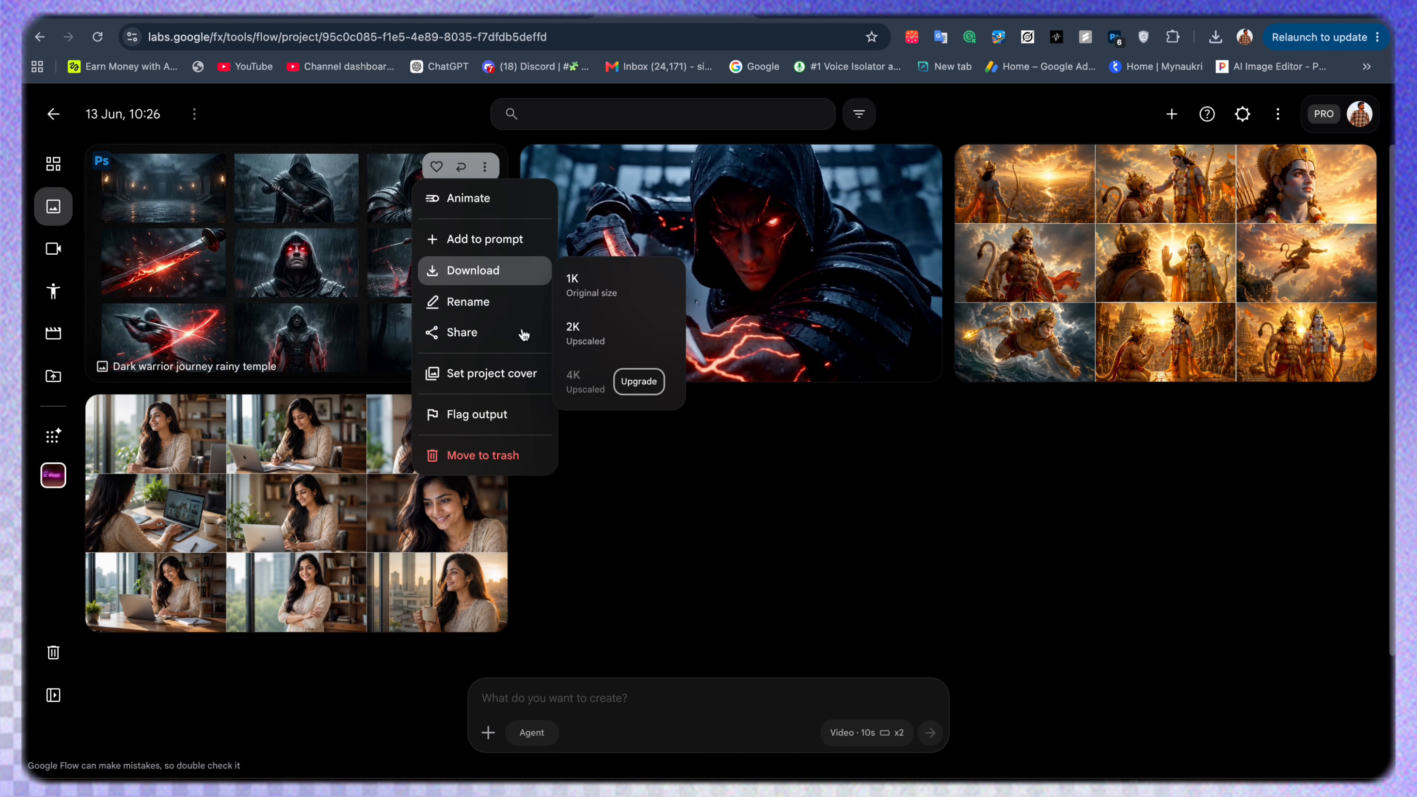
pyautogui.click(599, 345)
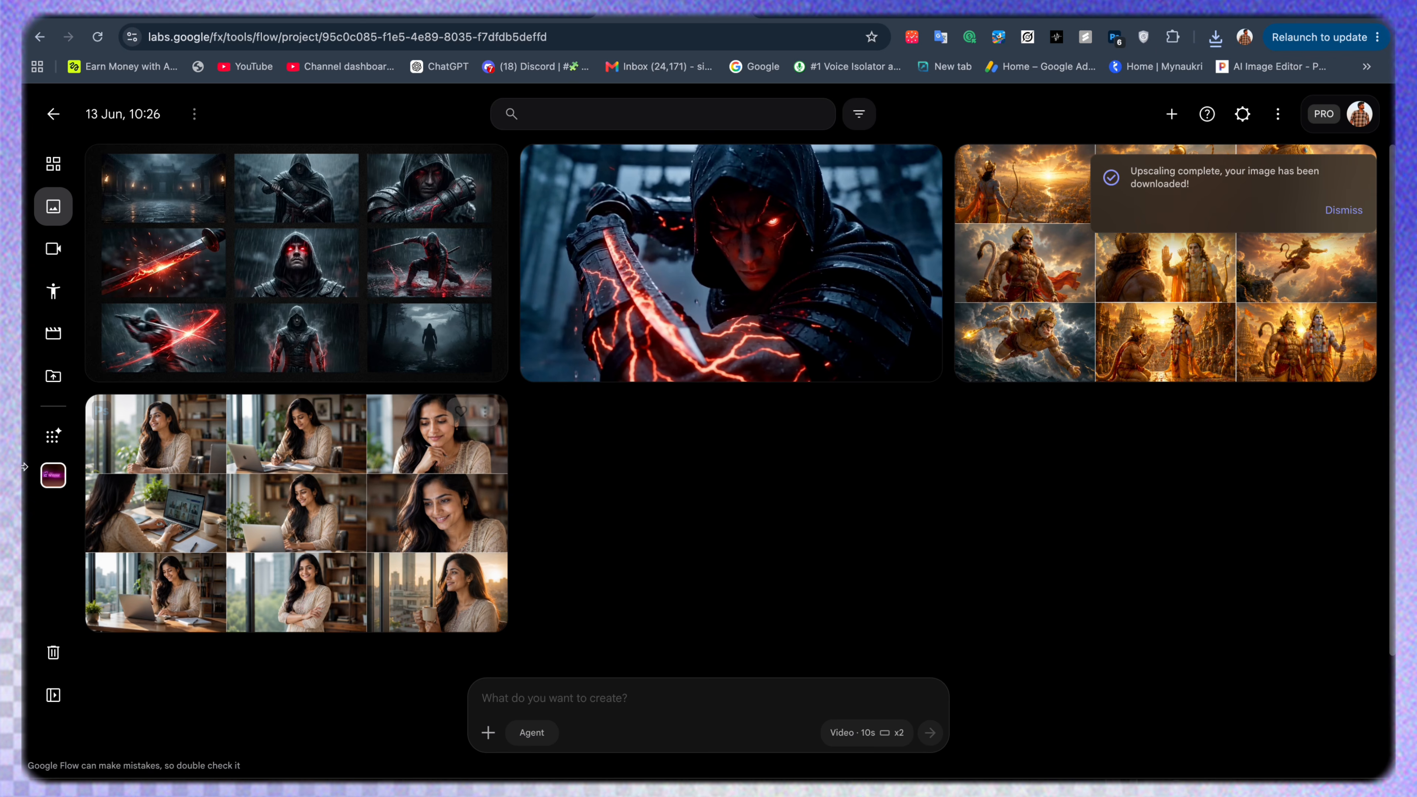
# Open the Visual Creator from the custom tools and dismiss the upscaling notification.
pyautogui.click(53, 436)
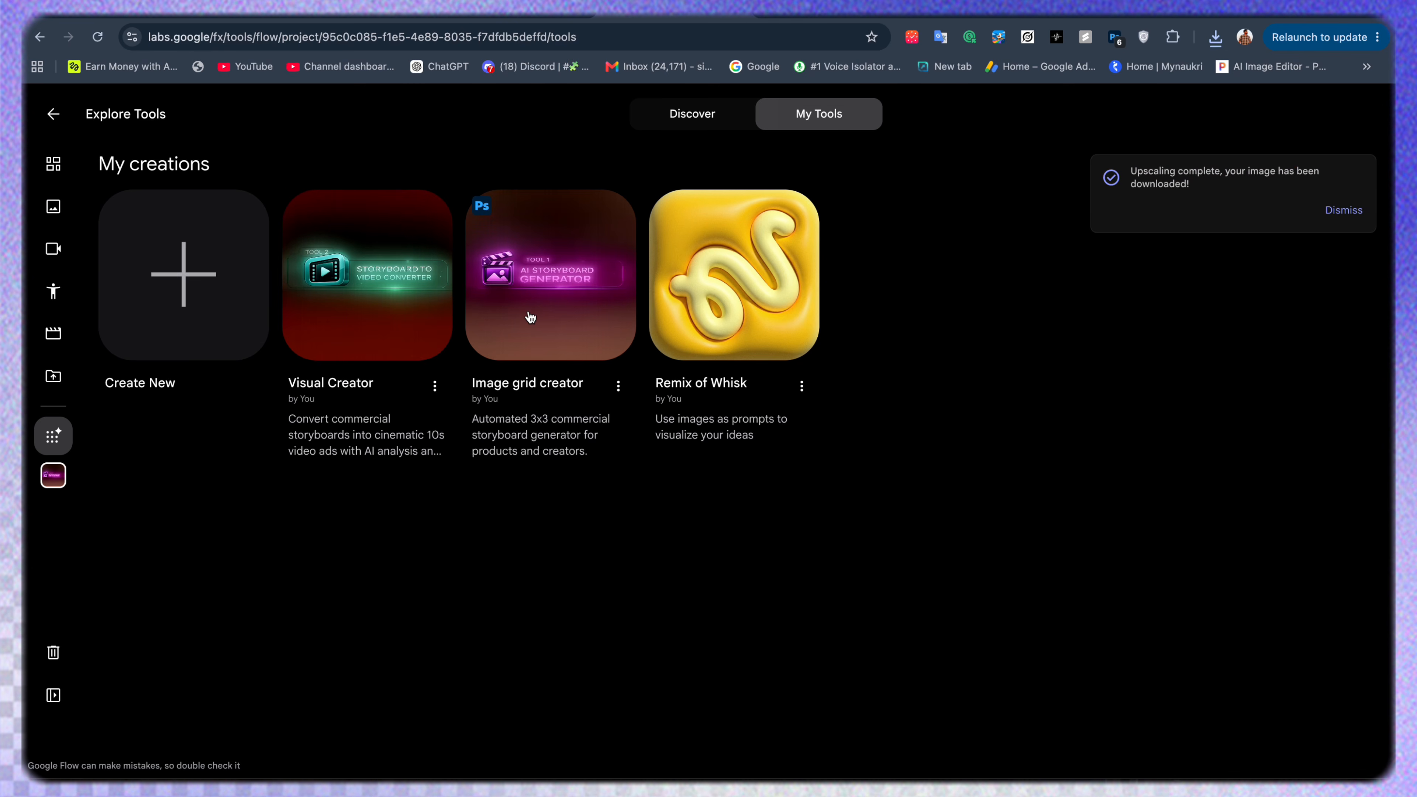
pyautogui.click(351, 316)
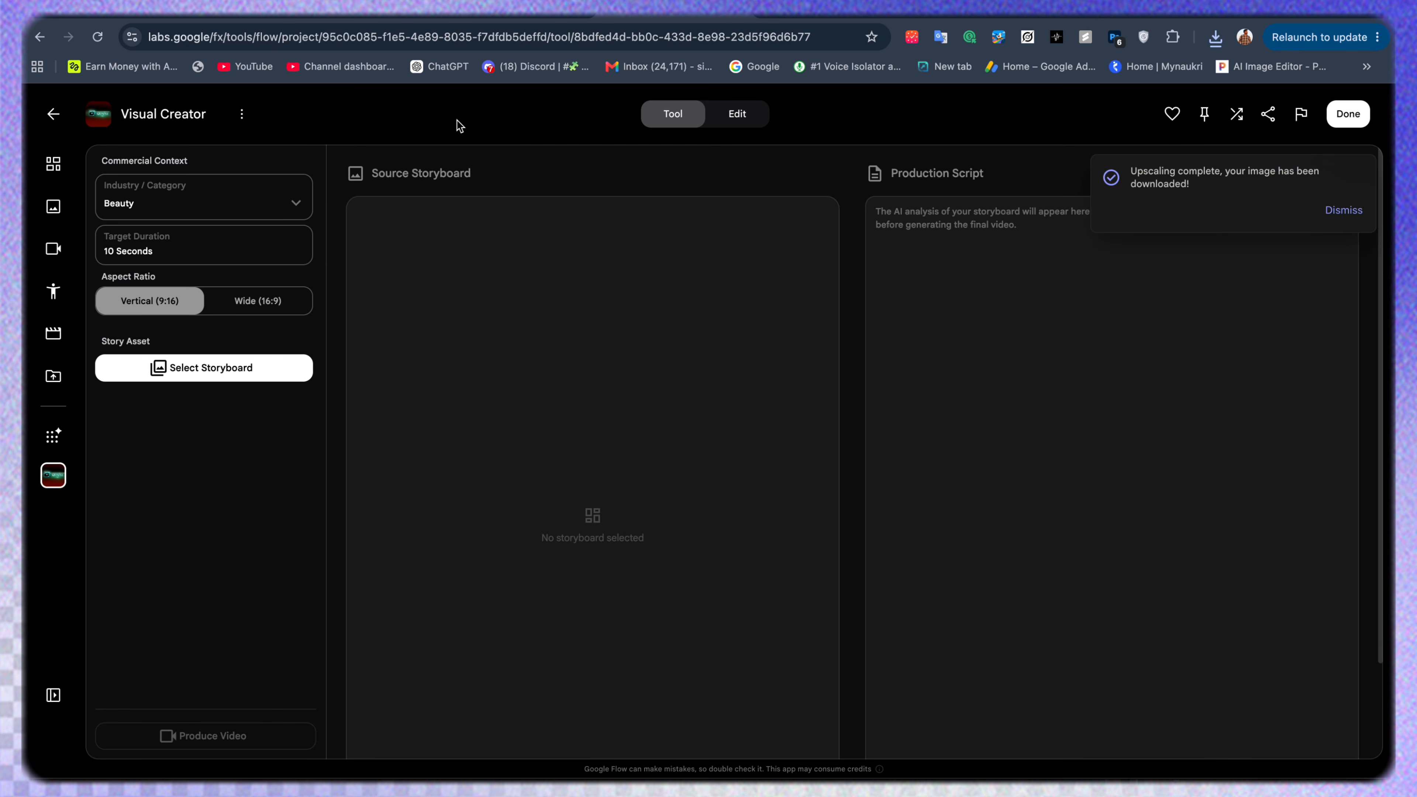
pyautogui.click(1338, 211)
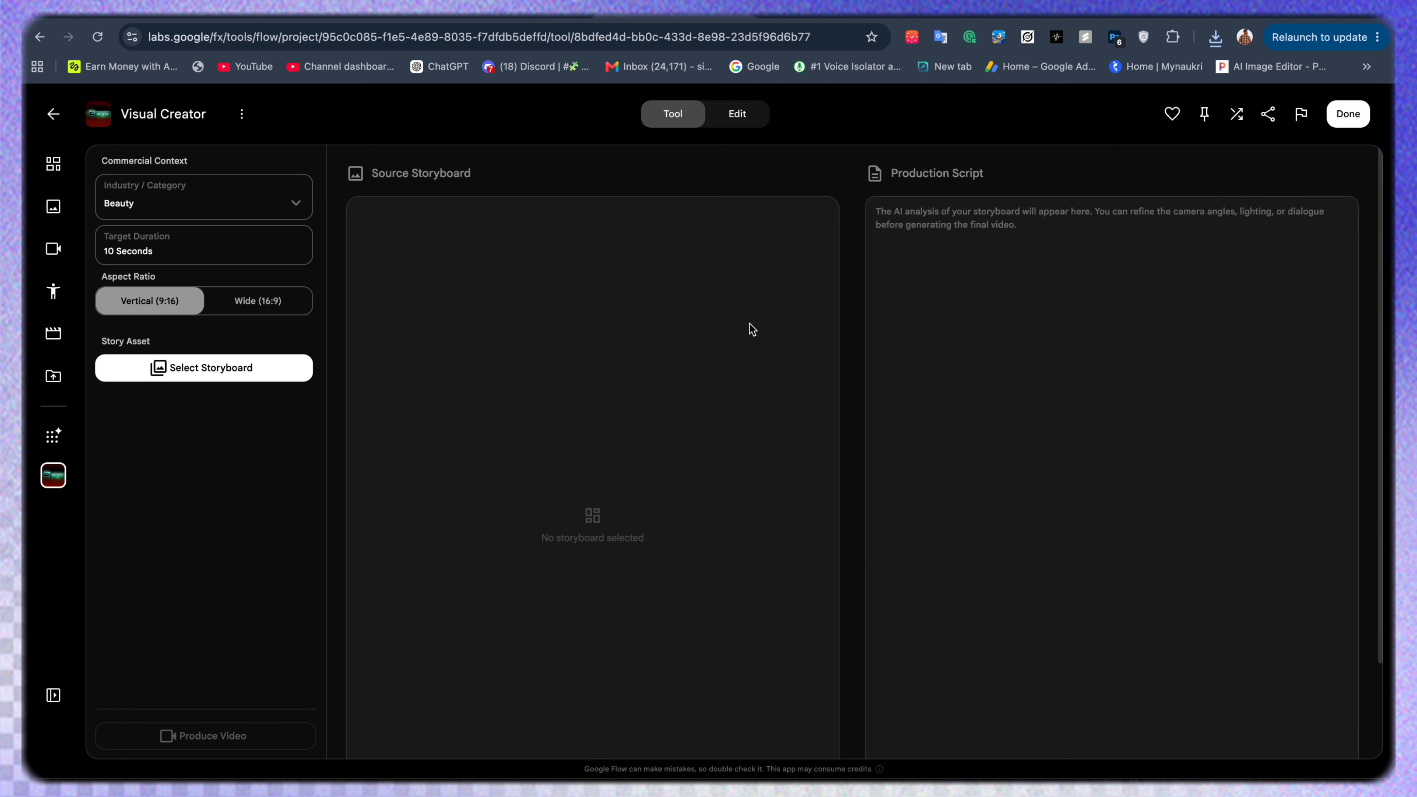
# Examine the Visual Creator's storyboard and script areas and try its Wide (16:9) and Vertical (9:16) aspect ratios.
pyautogui.click(1007, 260)
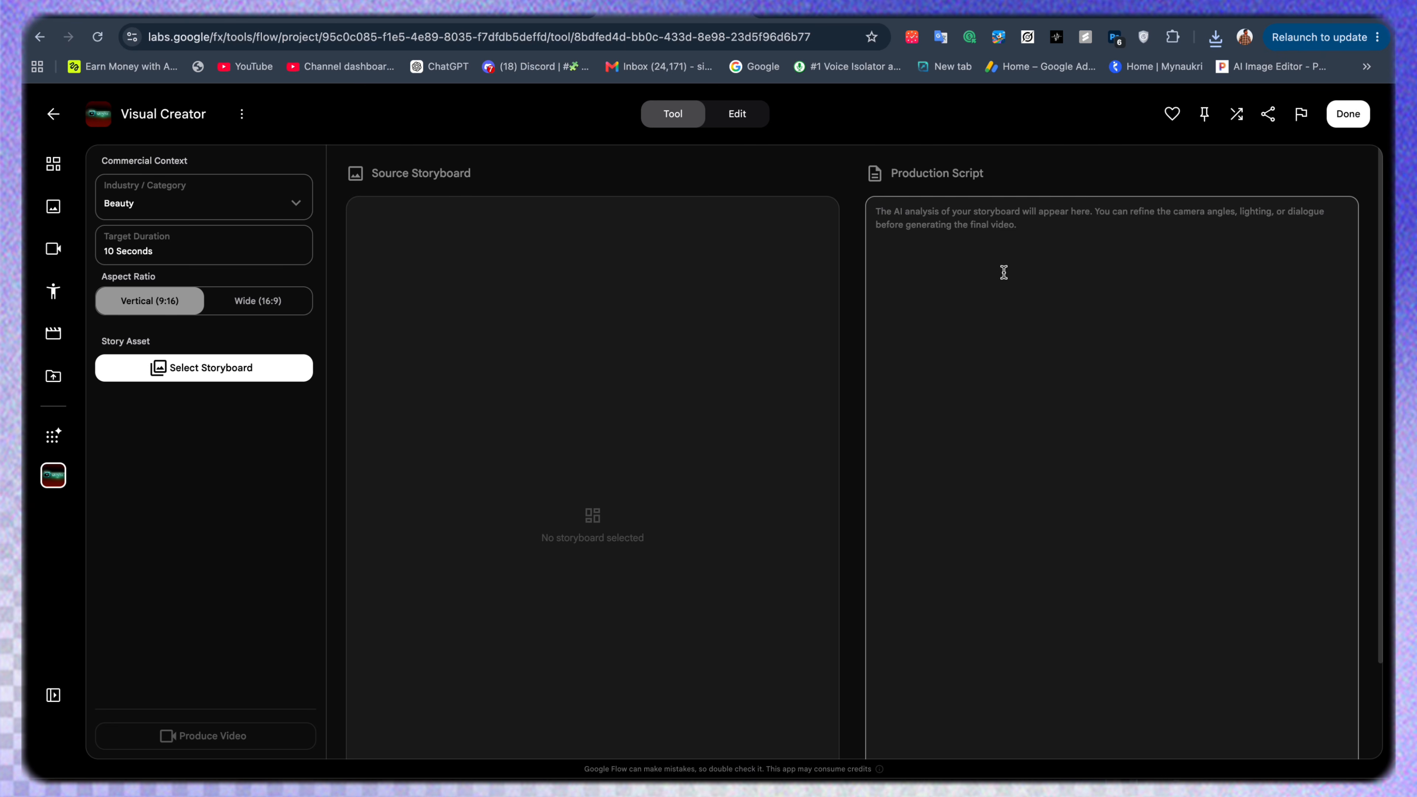
pyautogui.scroll(-2, 996, 312)
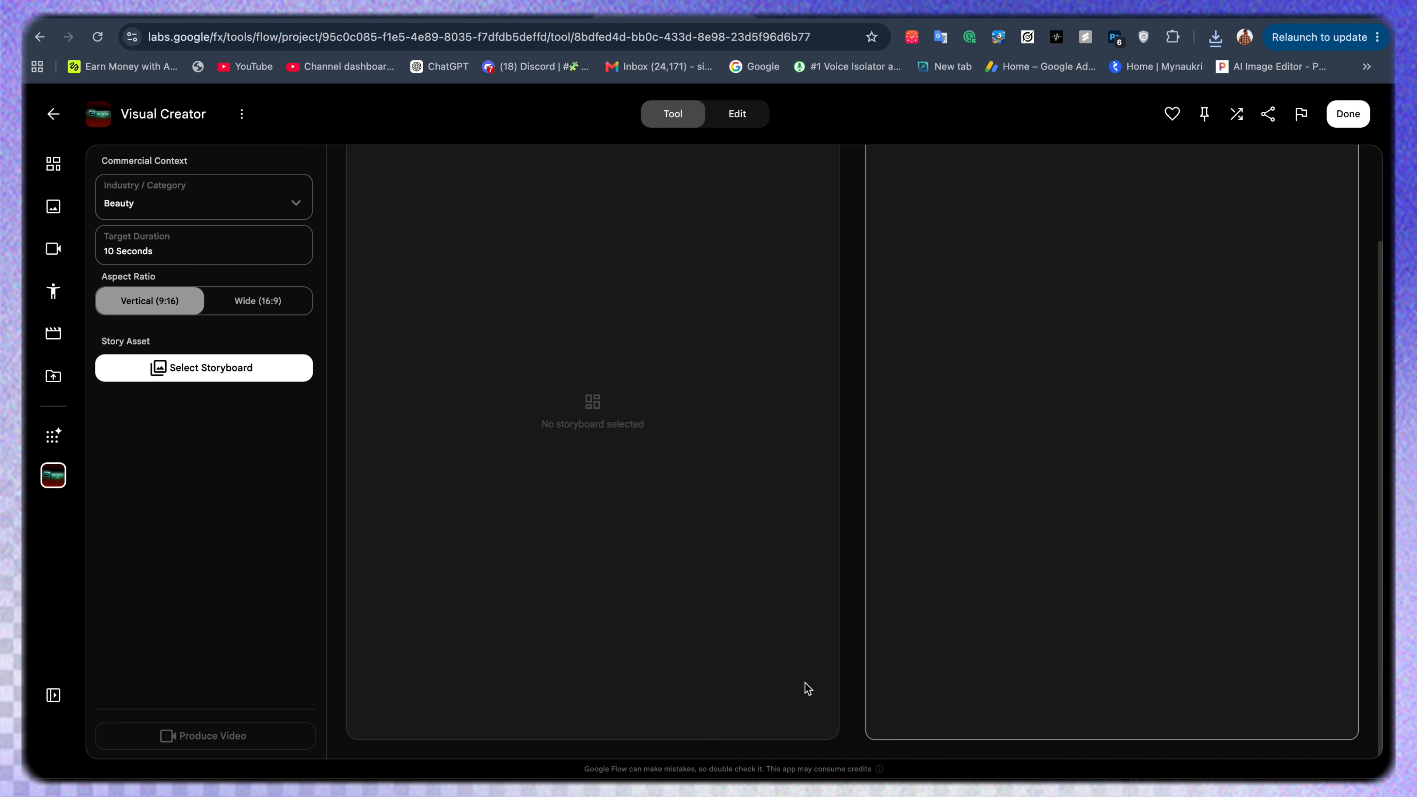
pyautogui.scroll(2, 876, 379)
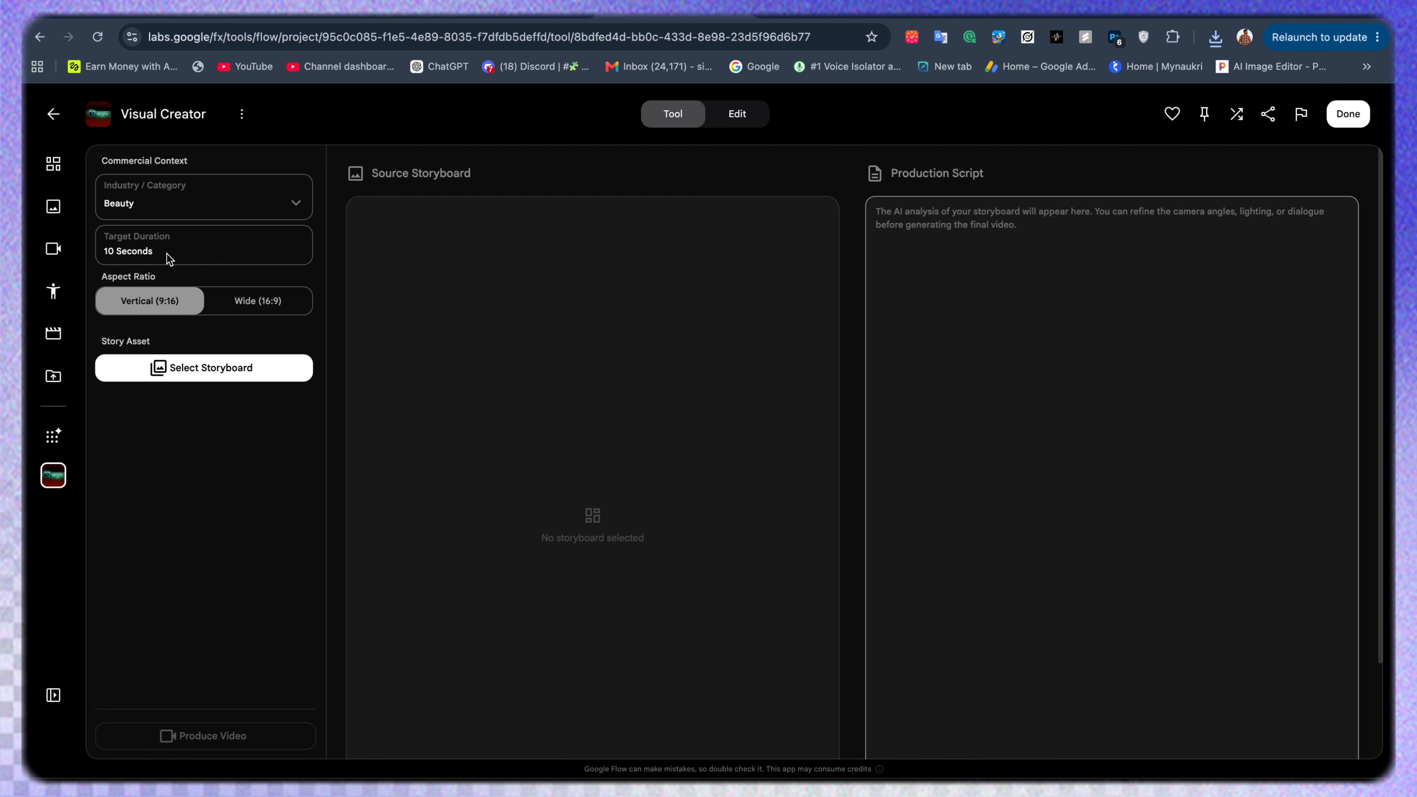
pyautogui.click(242, 308)
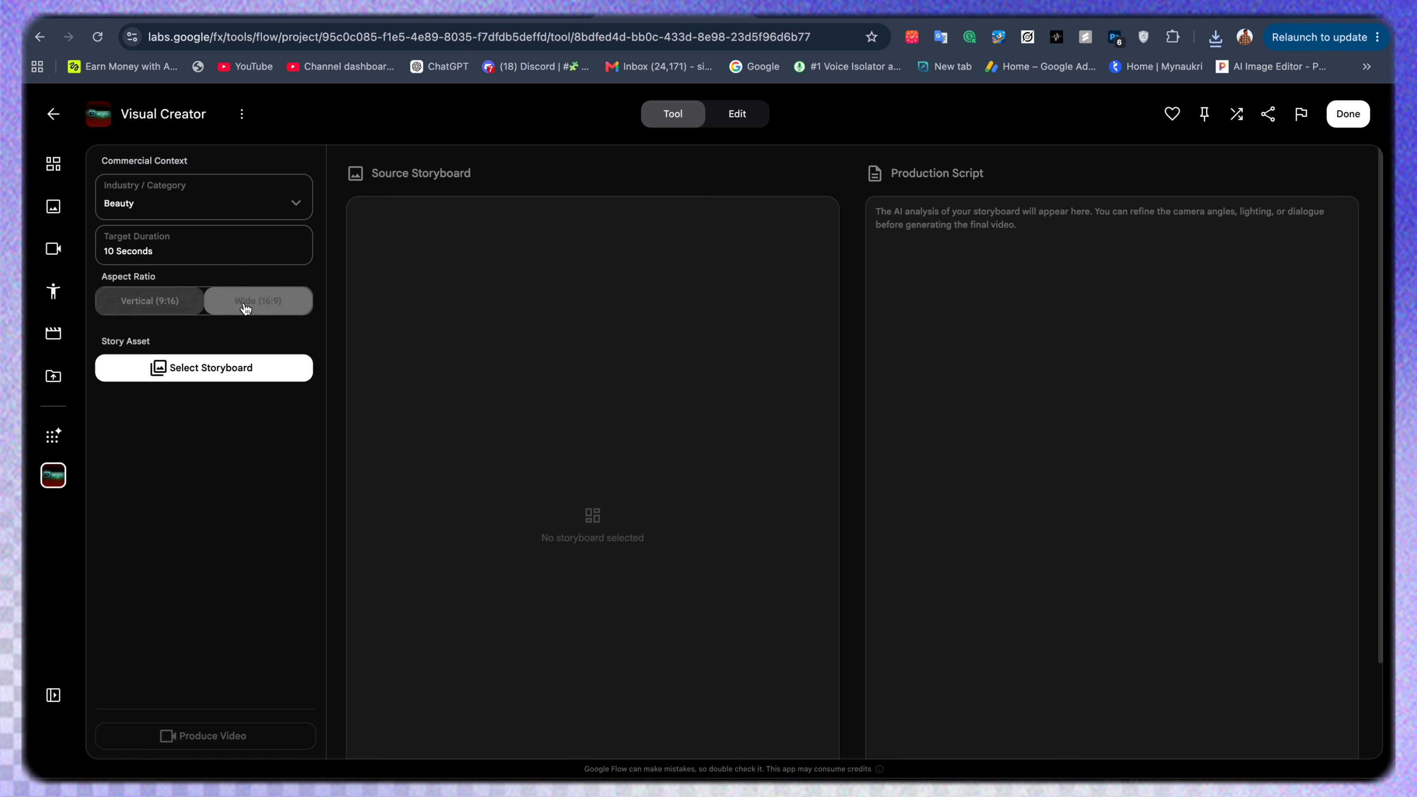
pyautogui.click(120, 306)
pyautogui.click(242, 302)
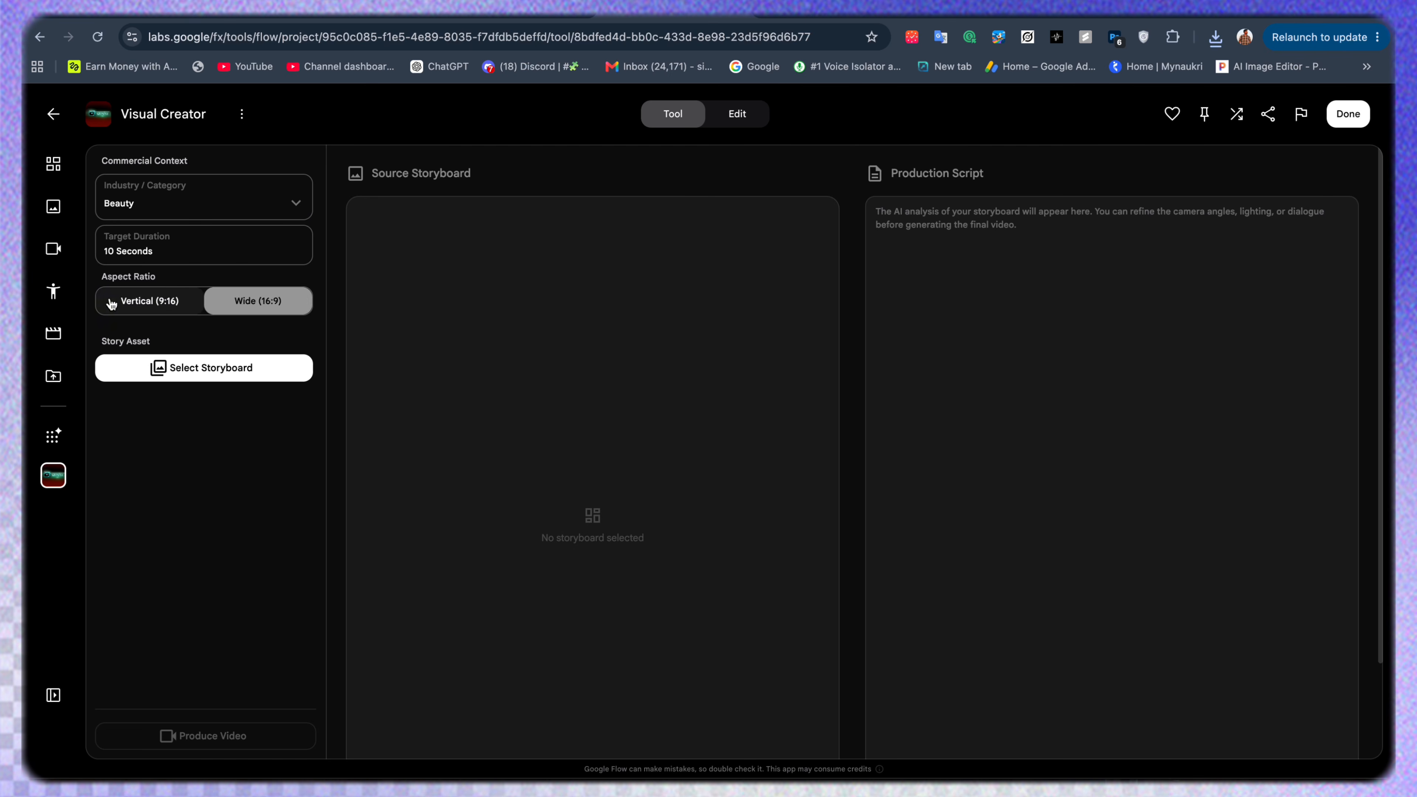
pyautogui.click(112, 306)
pyautogui.click(247, 312)
pyautogui.click(176, 311)
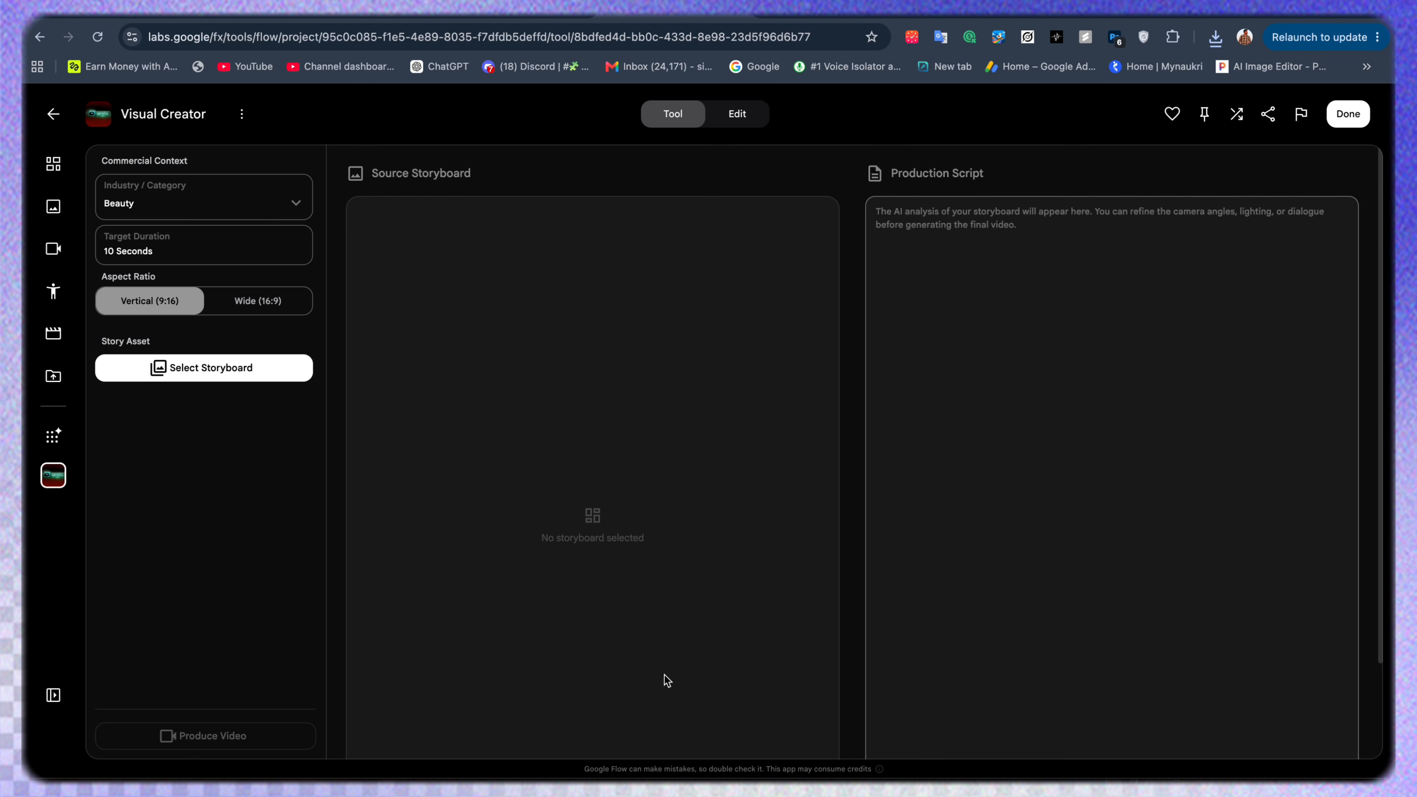
# Open the Visual Creator for editing and review its Tool Builder conversation, including the request for 9:16 and 16:9 aspect ratios.
pyautogui.click(739, 121)
pyautogui.click(1190, 705)
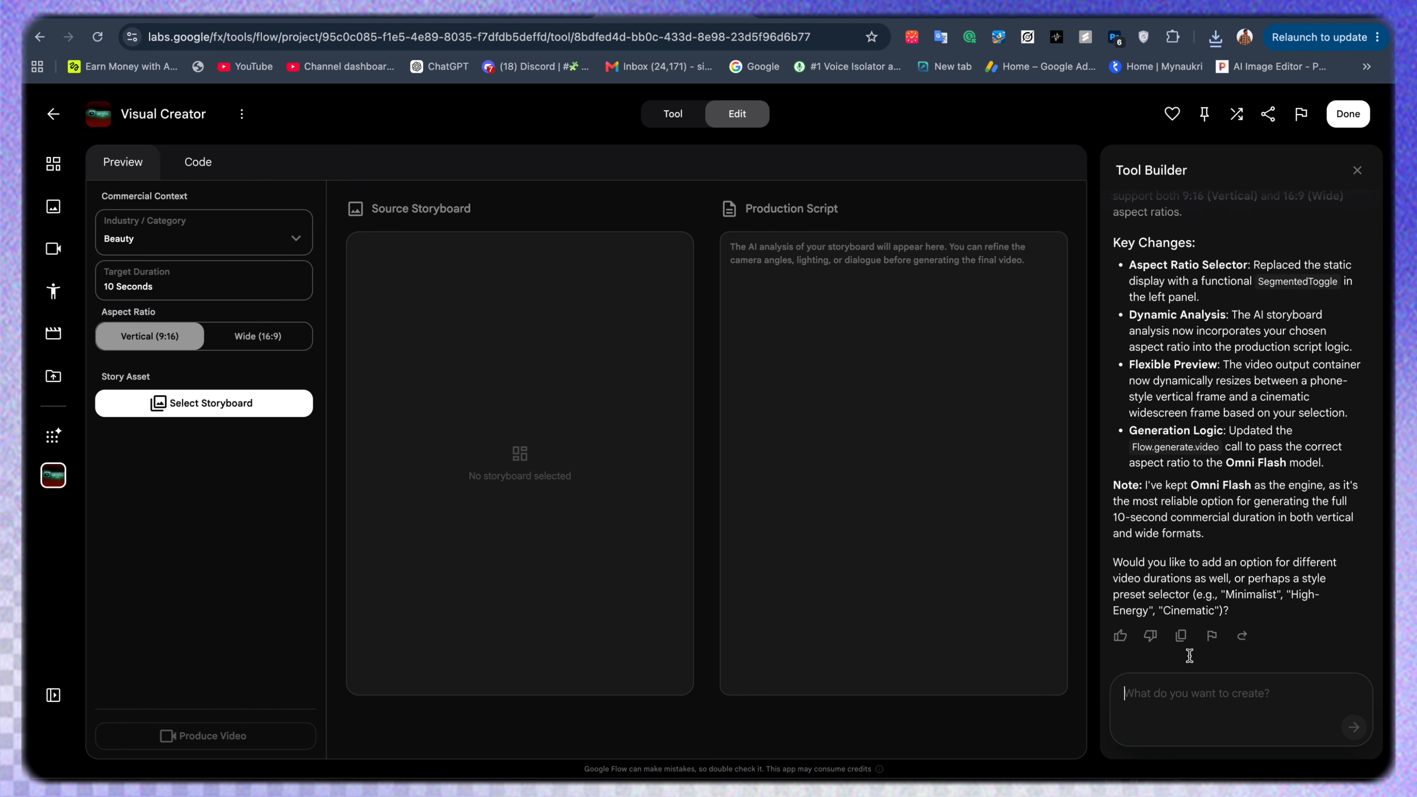
pyautogui.scroll(20, 1184, 393)
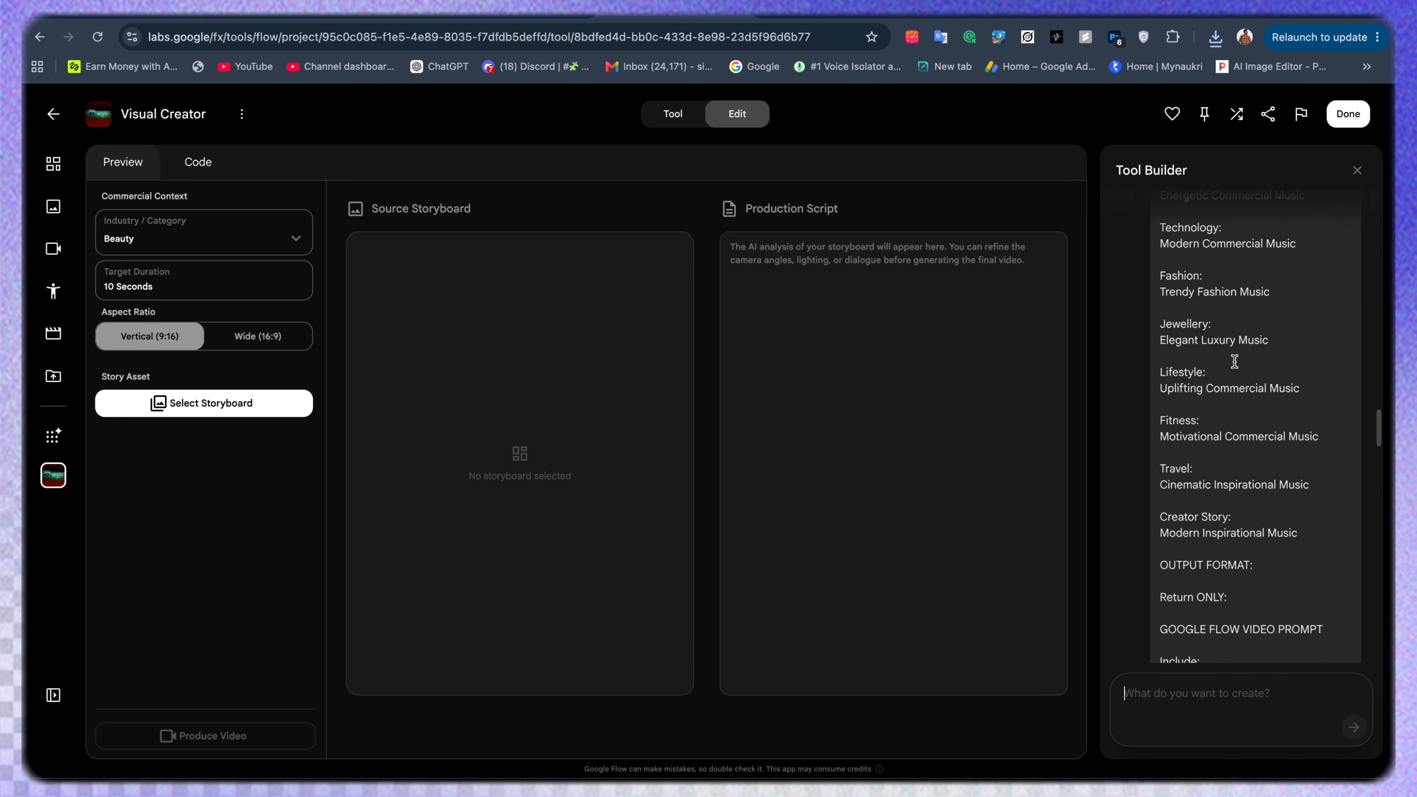
pyautogui.scroll(-15, 1234, 361)
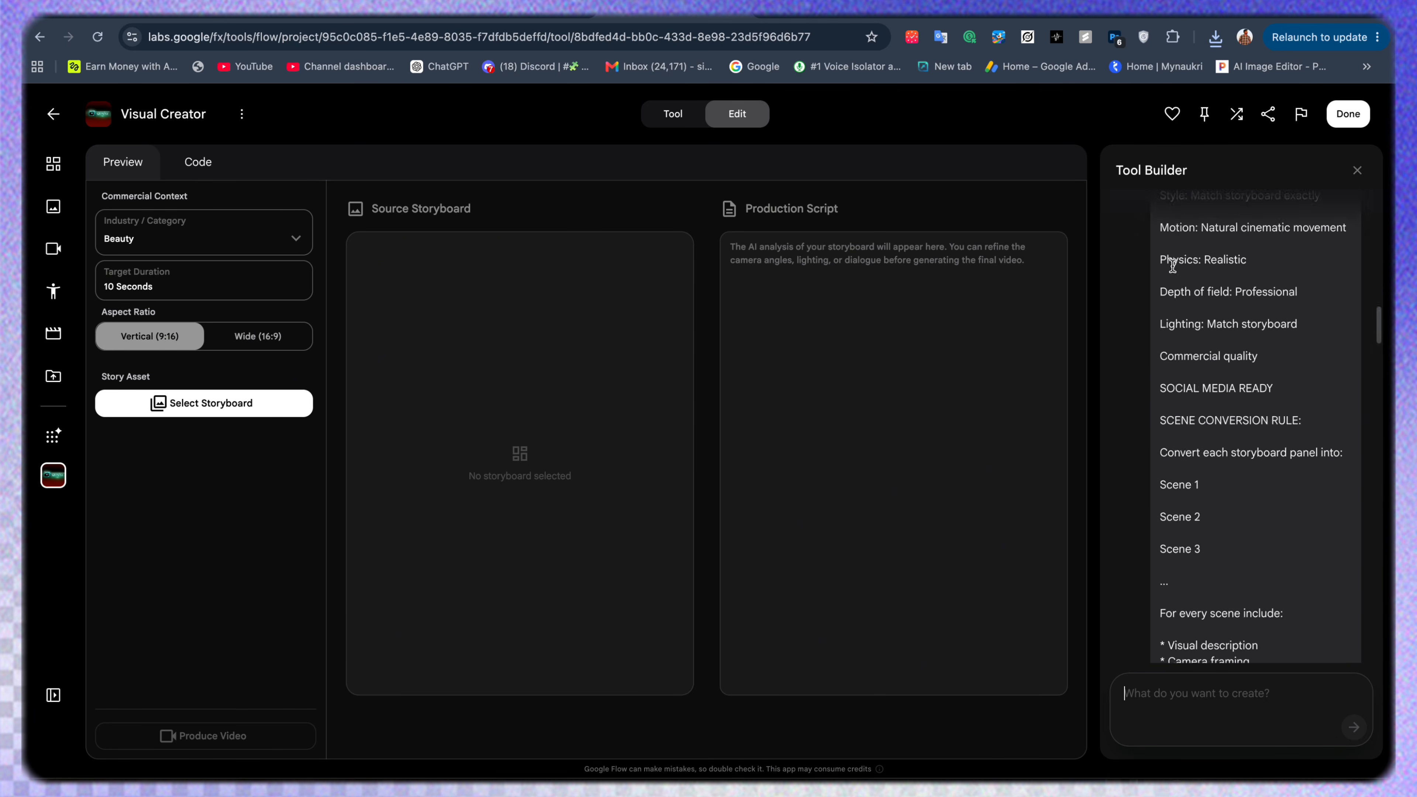
pyautogui.scroll(-15, 1173, 301)
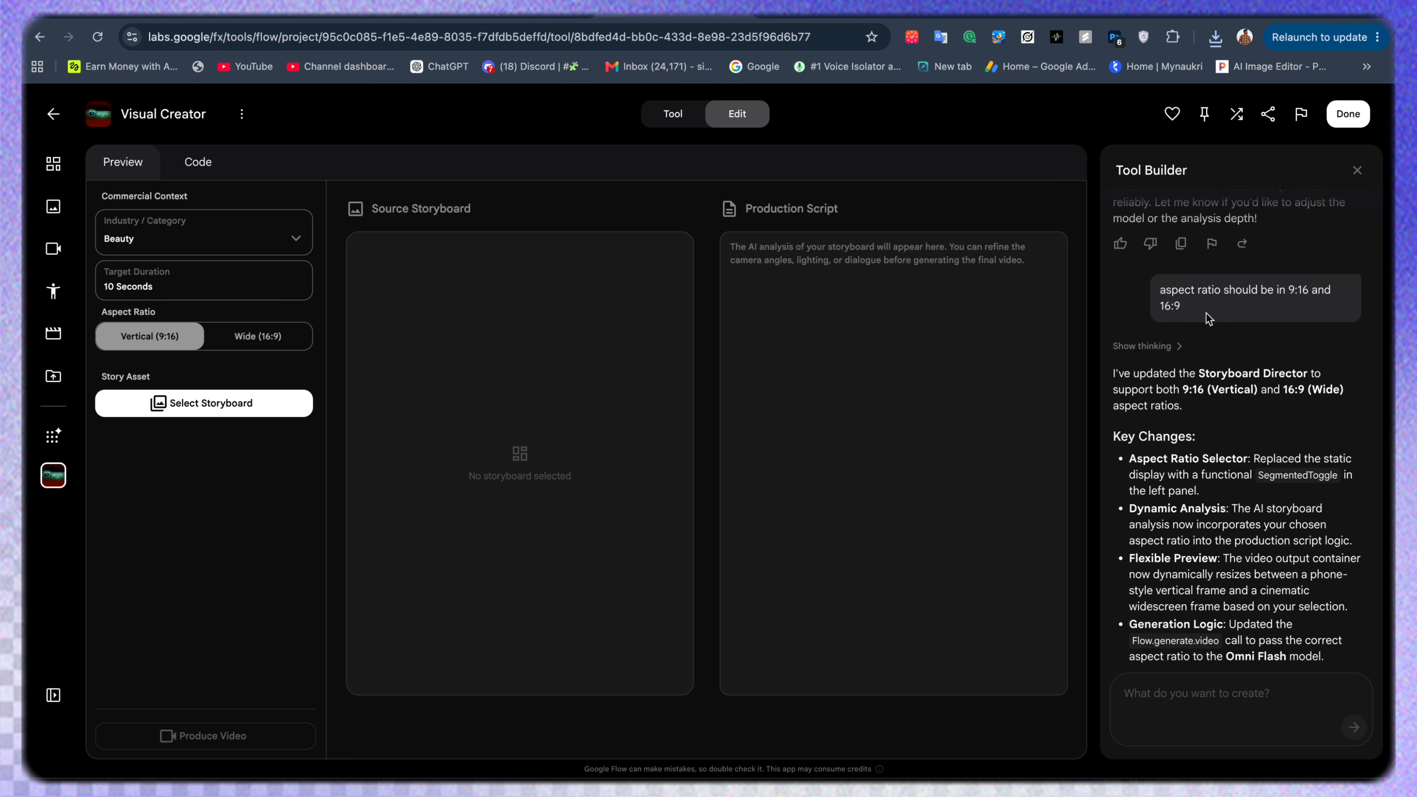
pyautogui.moveTo(1201, 311); pyautogui.dragTo(1137, 283)
pyautogui.click(1225, 316)
pyautogui.moveTo(1181, 307); pyautogui.dragTo(1164, 307)
# Set the Visual Creator's aspect ratio to Wide (16:9) and close the Tool Builder.
pyautogui.click(246, 337)
pyautogui.click(167, 336)
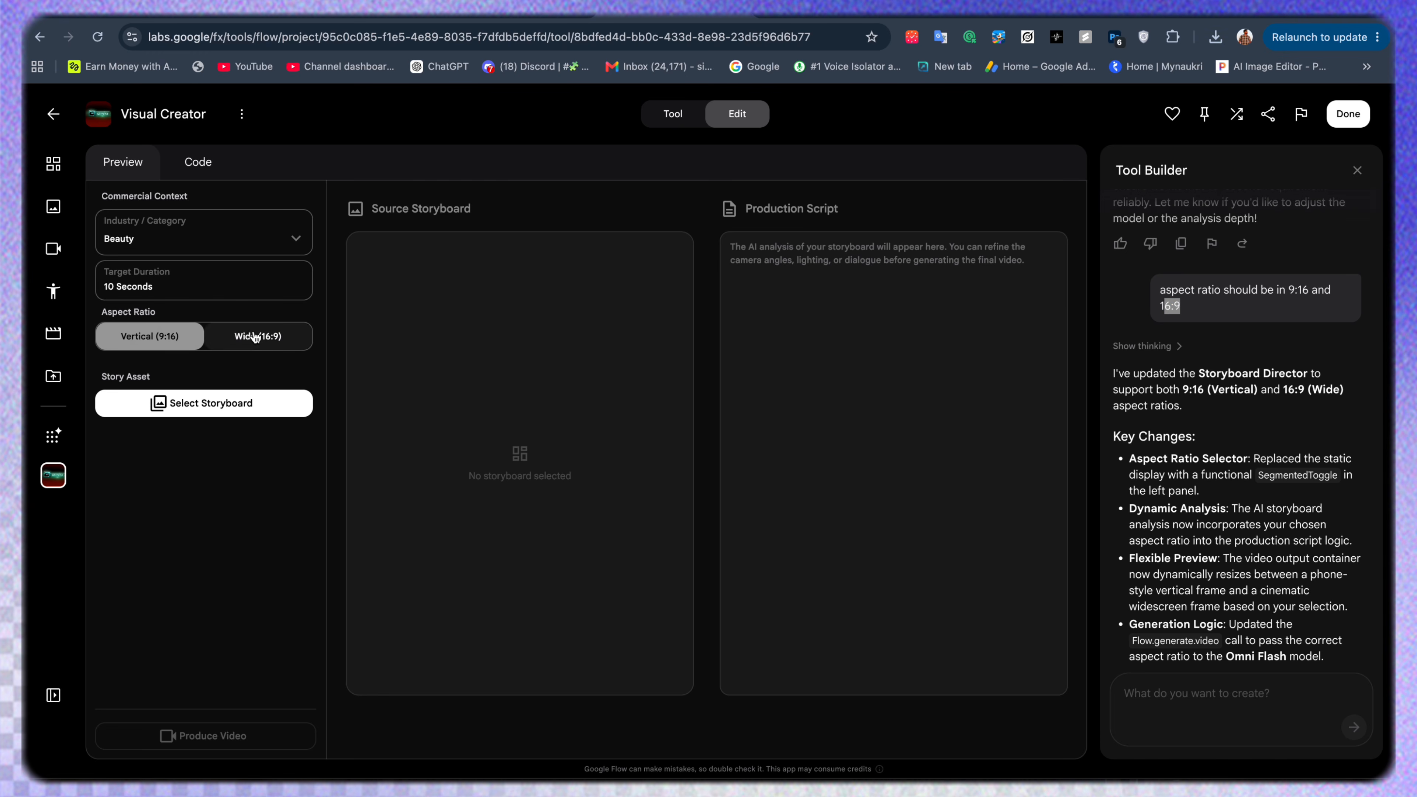
pyautogui.click(205, 342)
pyautogui.click(148, 342)
pyautogui.click(258, 338)
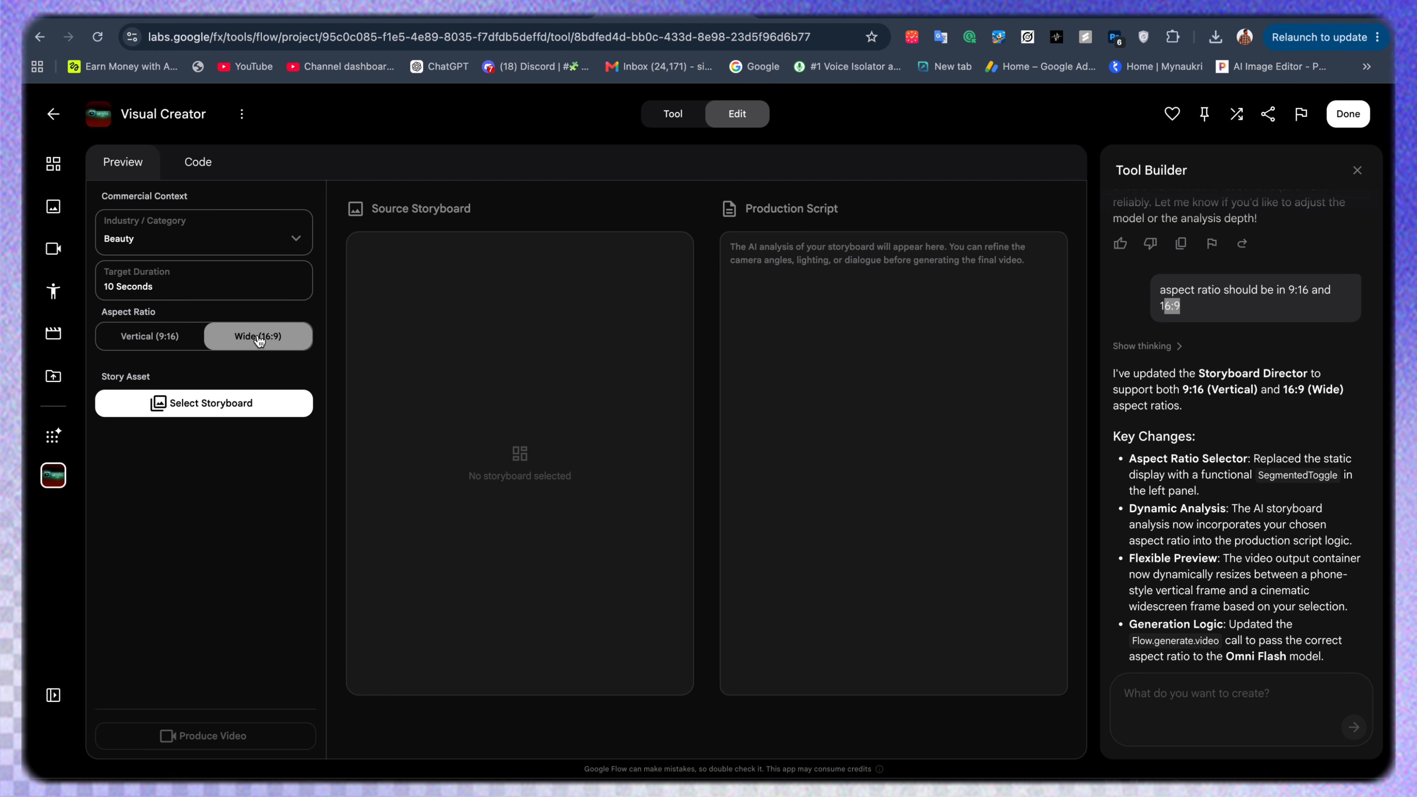
pyautogui.click(1356, 172)
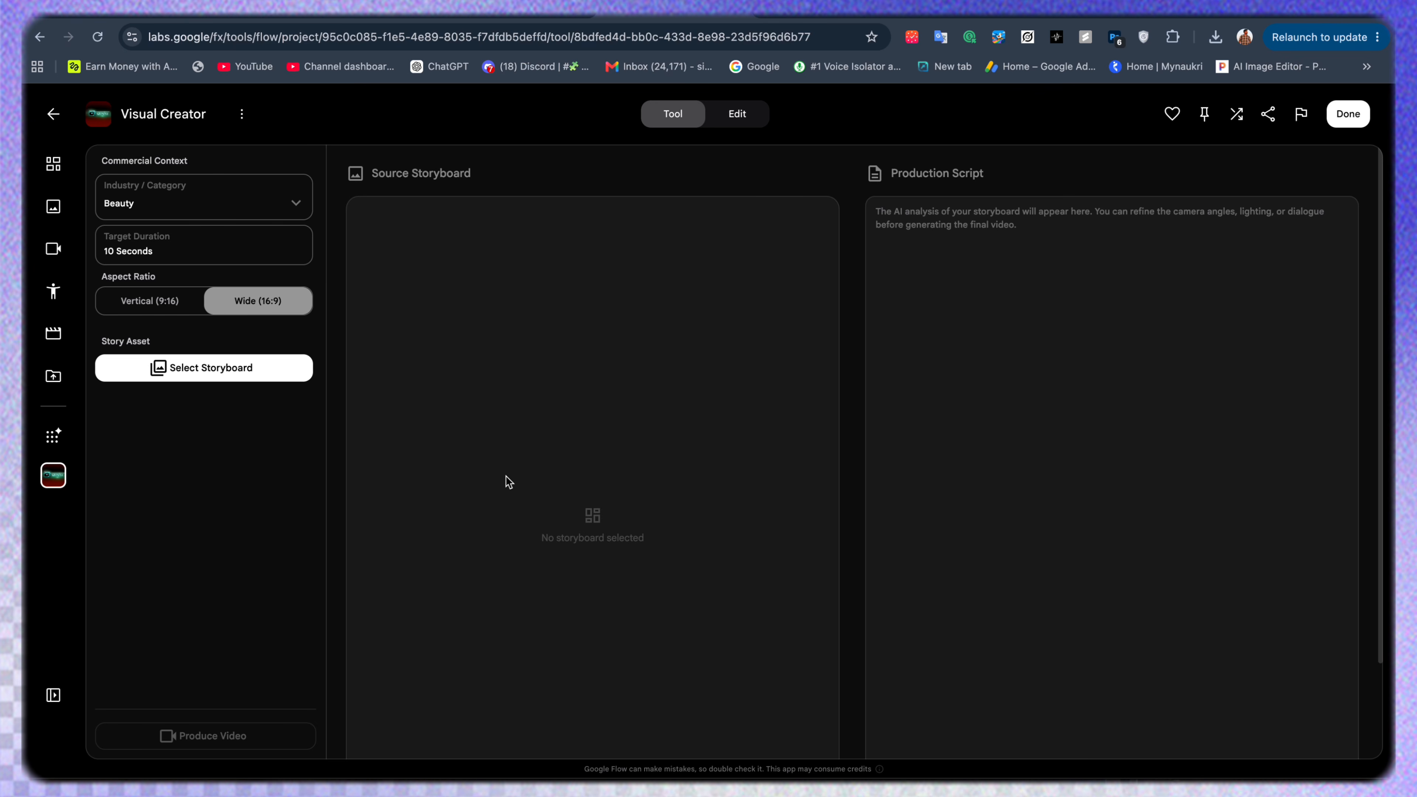
# Add the "Dark warrior journey rain..." 3x3 storyboard image as the Visual Creator's story asset.
pyautogui.scroll(-2, 508, 482)
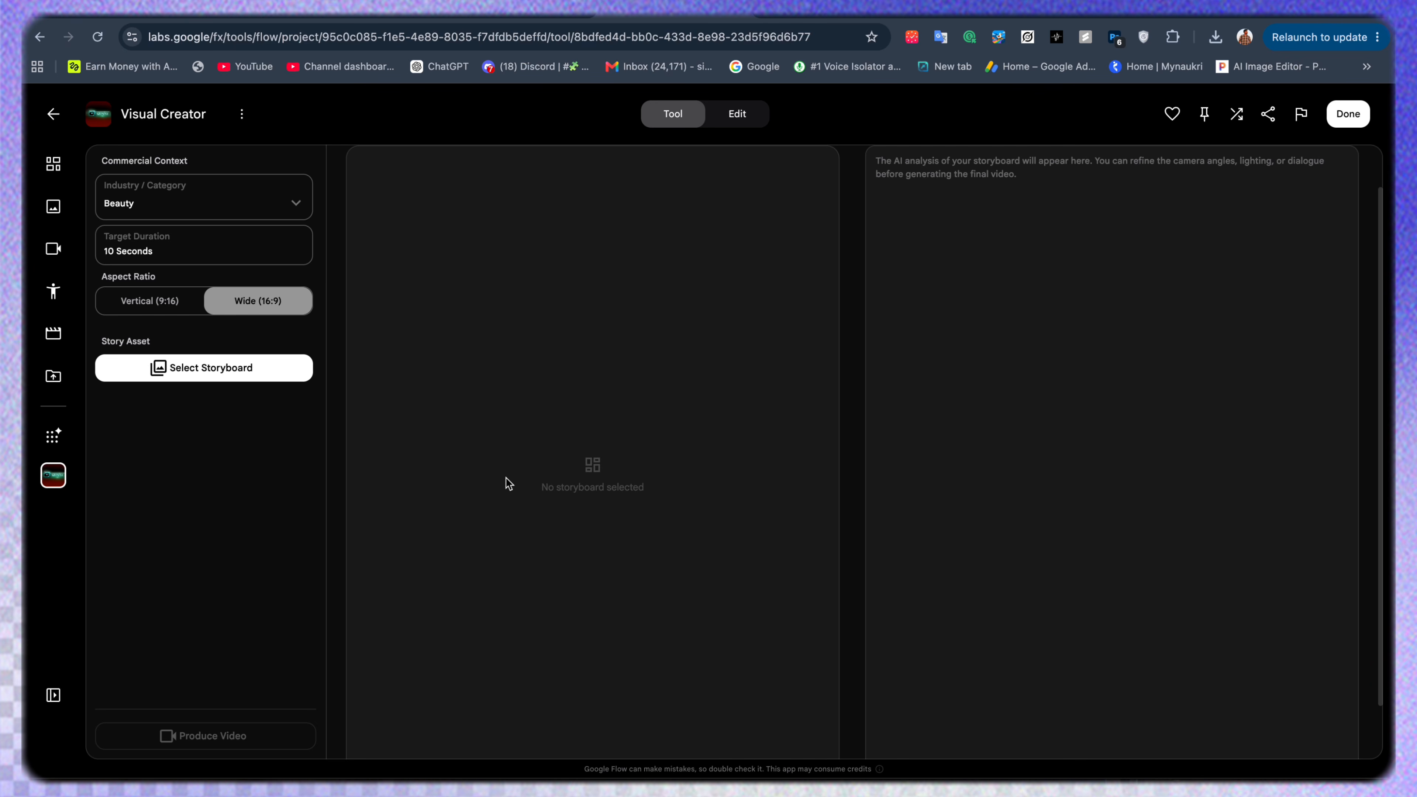
pyautogui.click(180, 368)
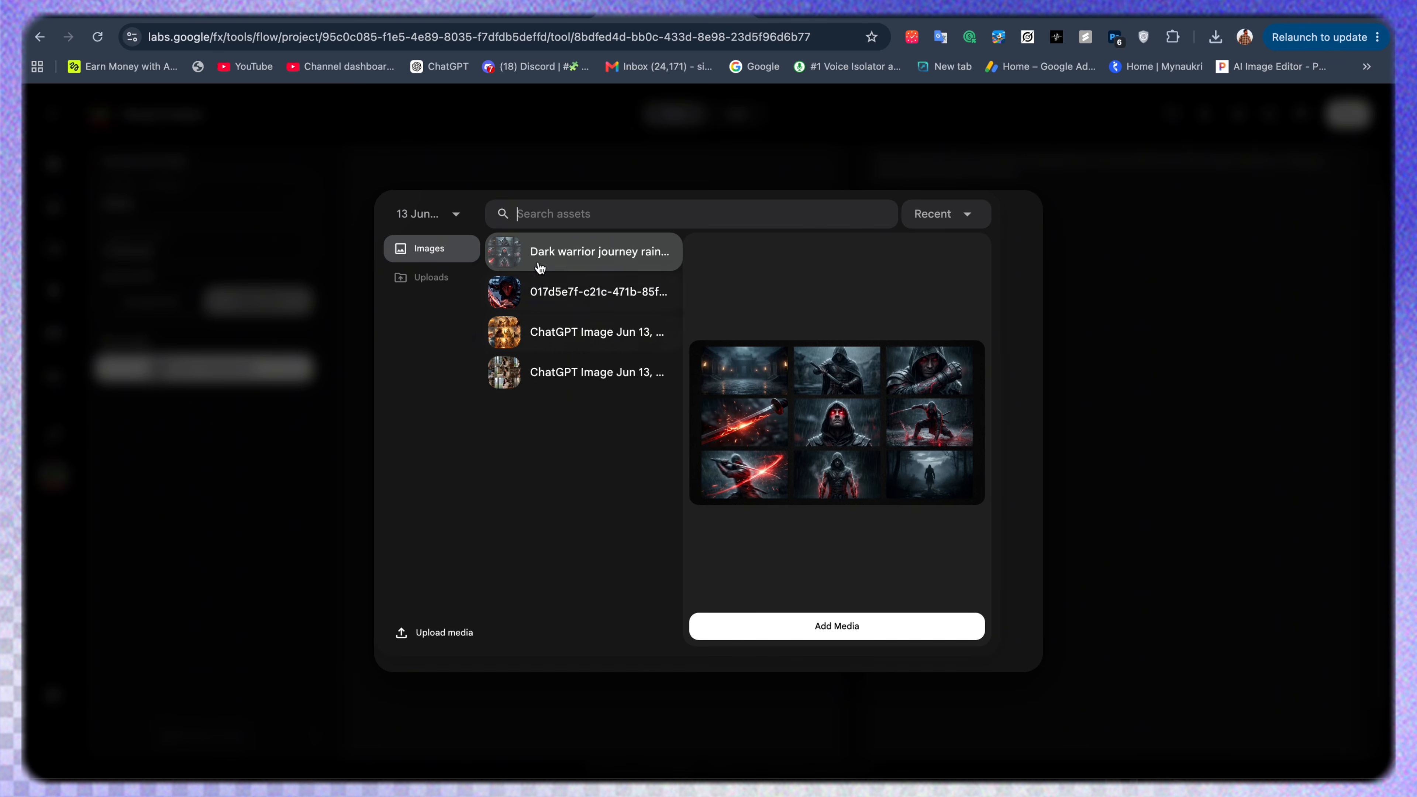
pyautogui.click(860, 631)
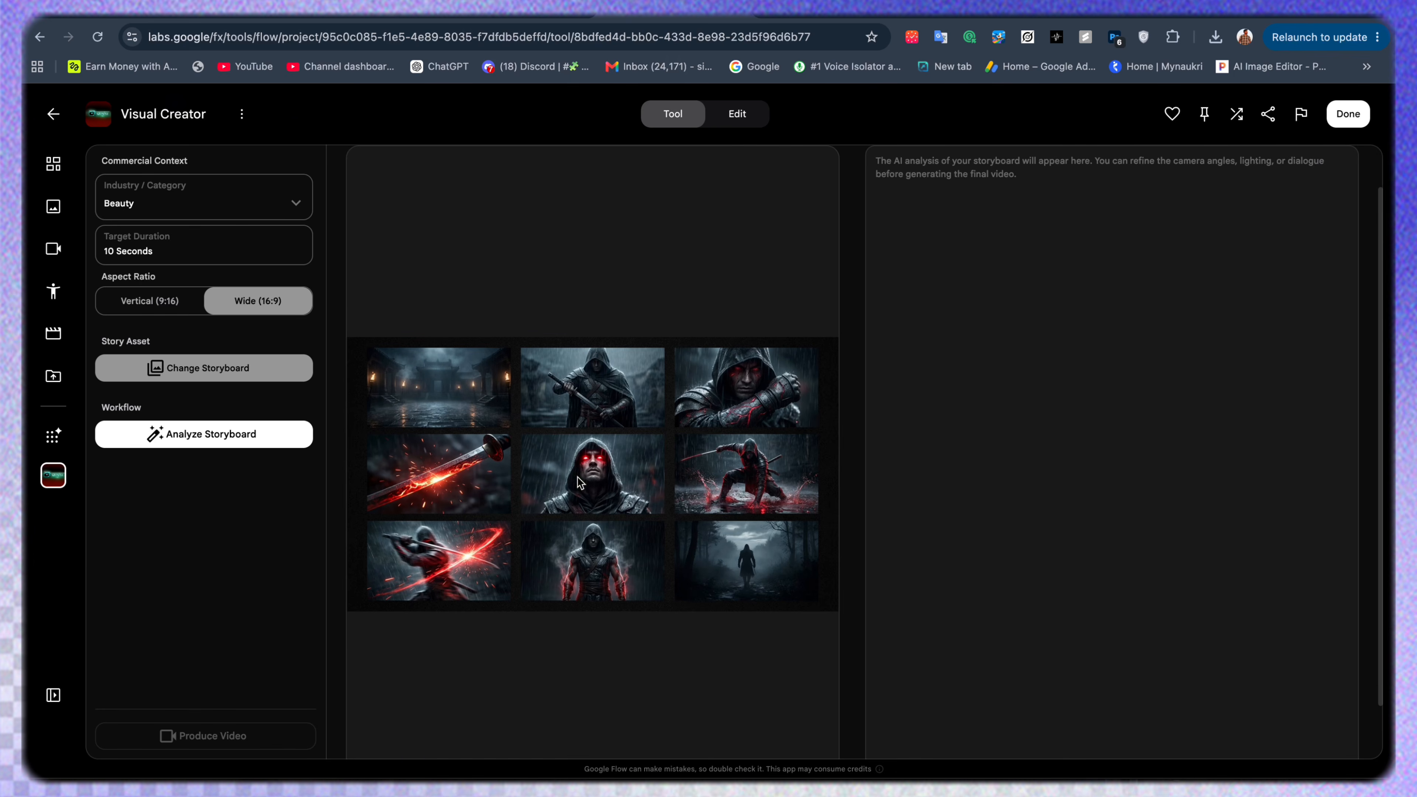
# Check the nine panels of the source storyboard and run the storyboard analysis to generate its production script.
pyautogui.scroll(-1, 471, 313)
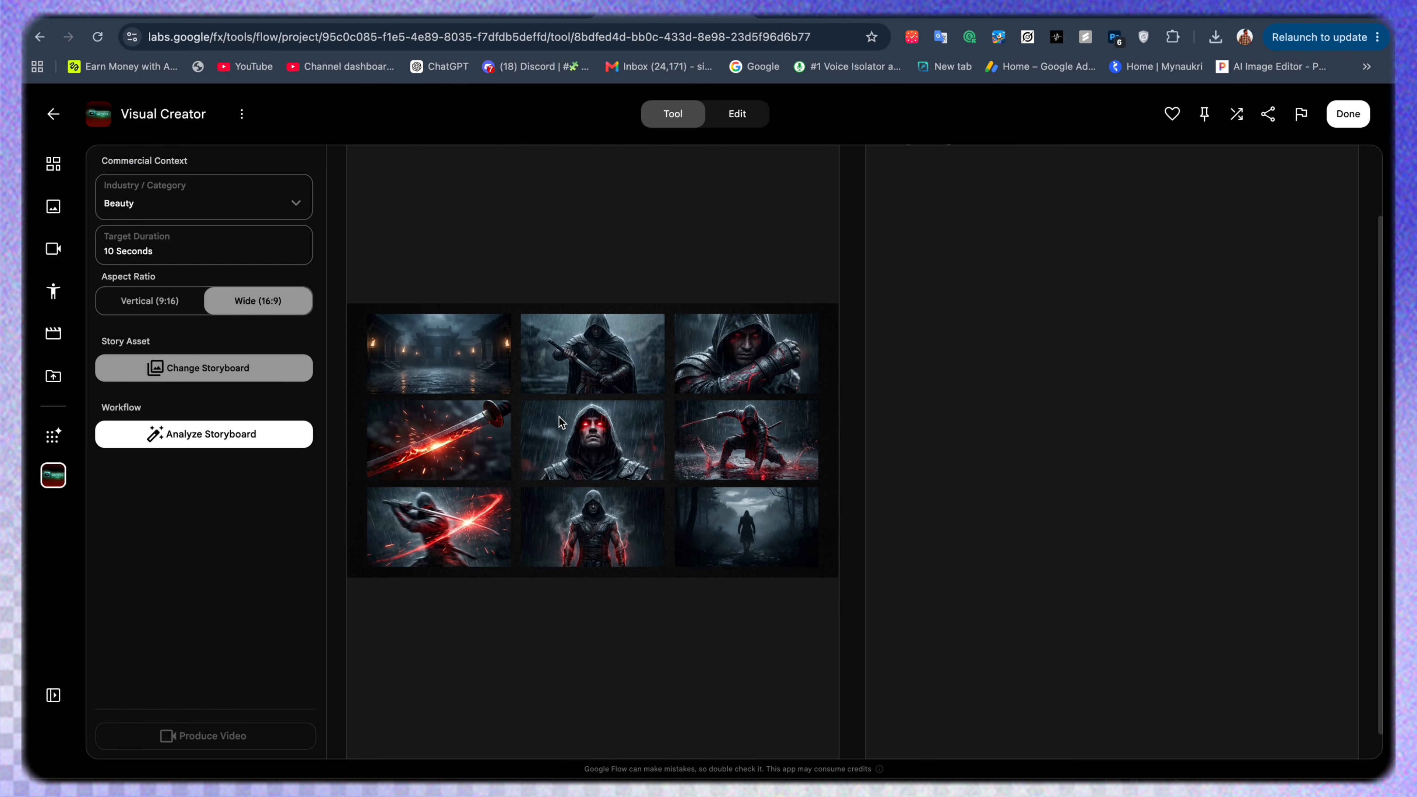
pyautogui.scroll(1, 560, 415)
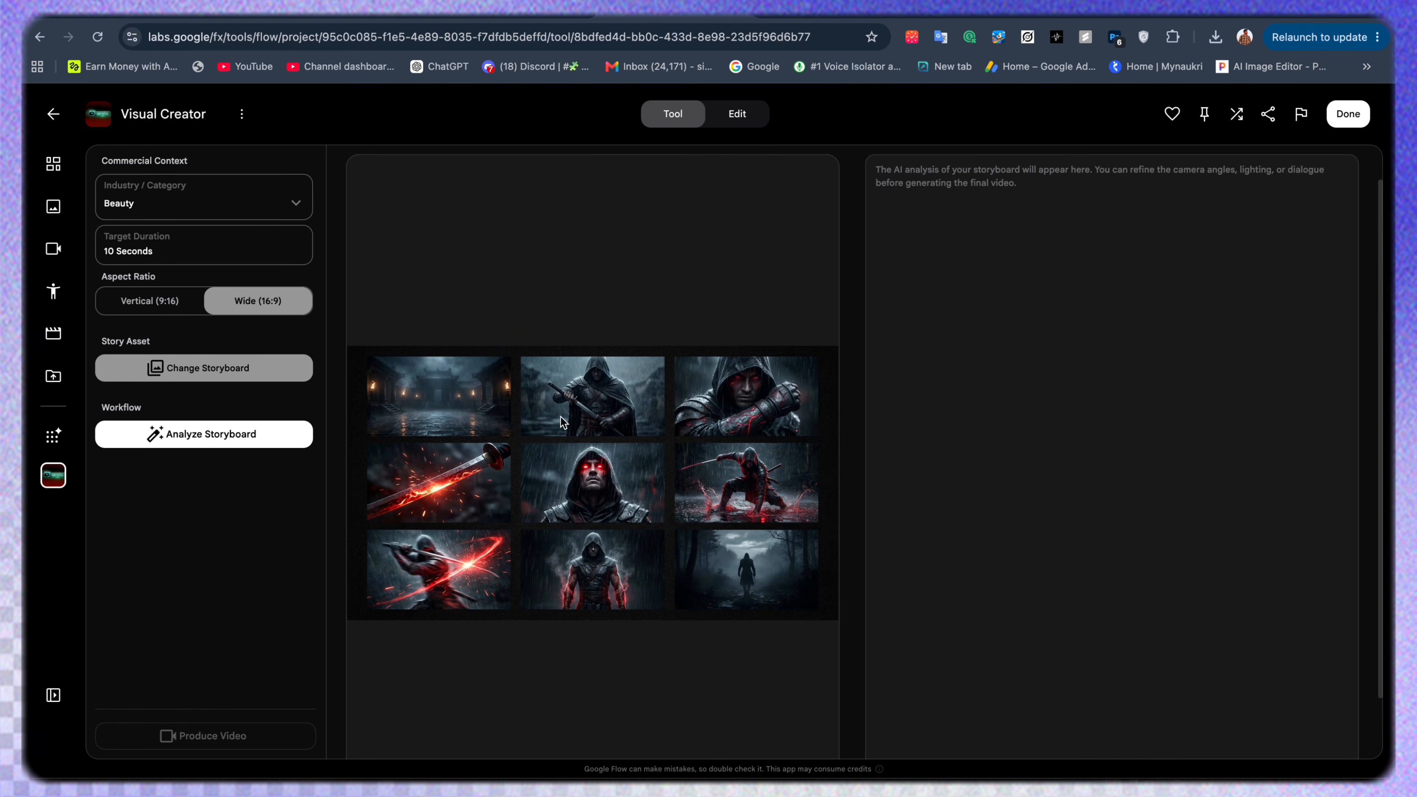
pyautogui.click(244, 444)
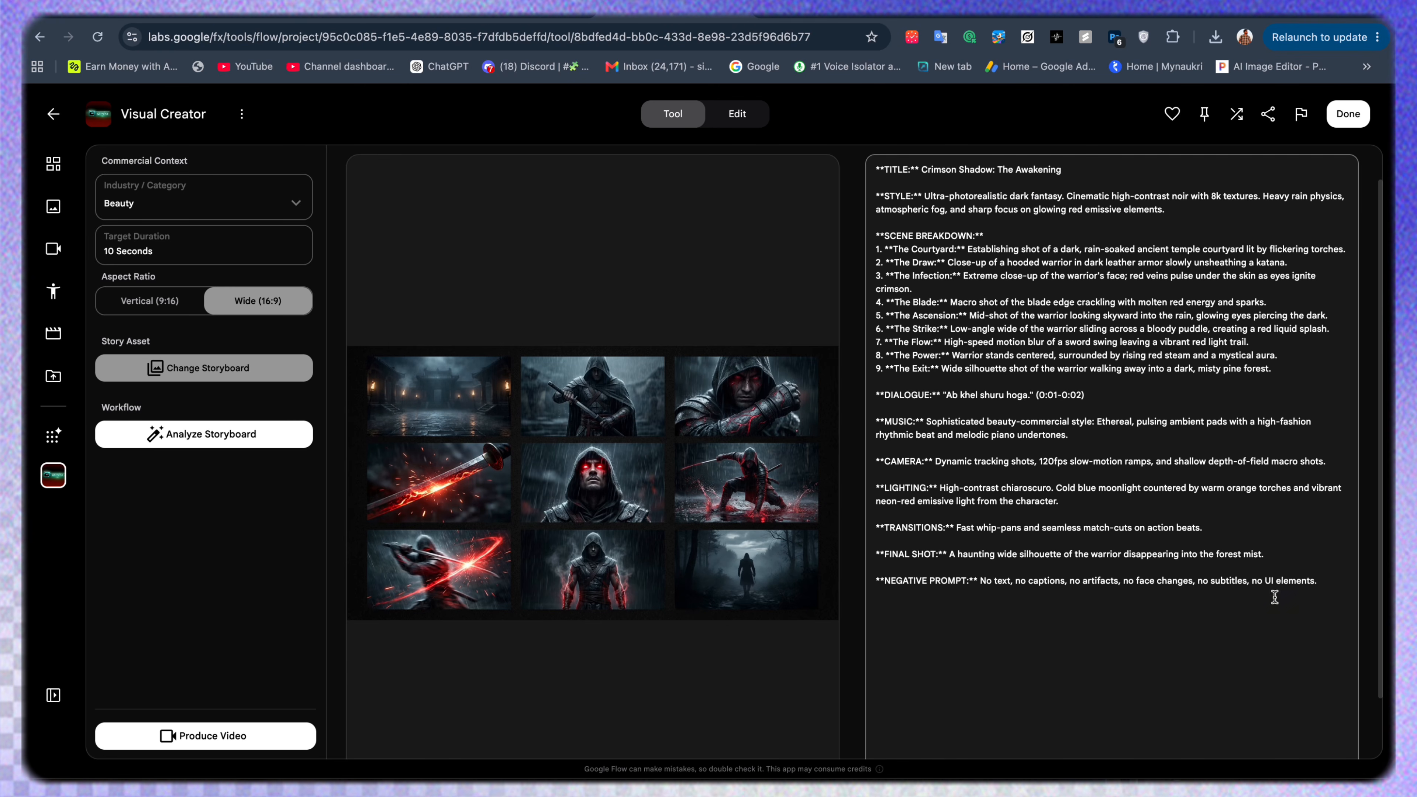
# Examine the generated production script from its title through to its negative prompt.
pyautogui.moveTo(1327, 603); pyautogui.dragTo(873, 134)
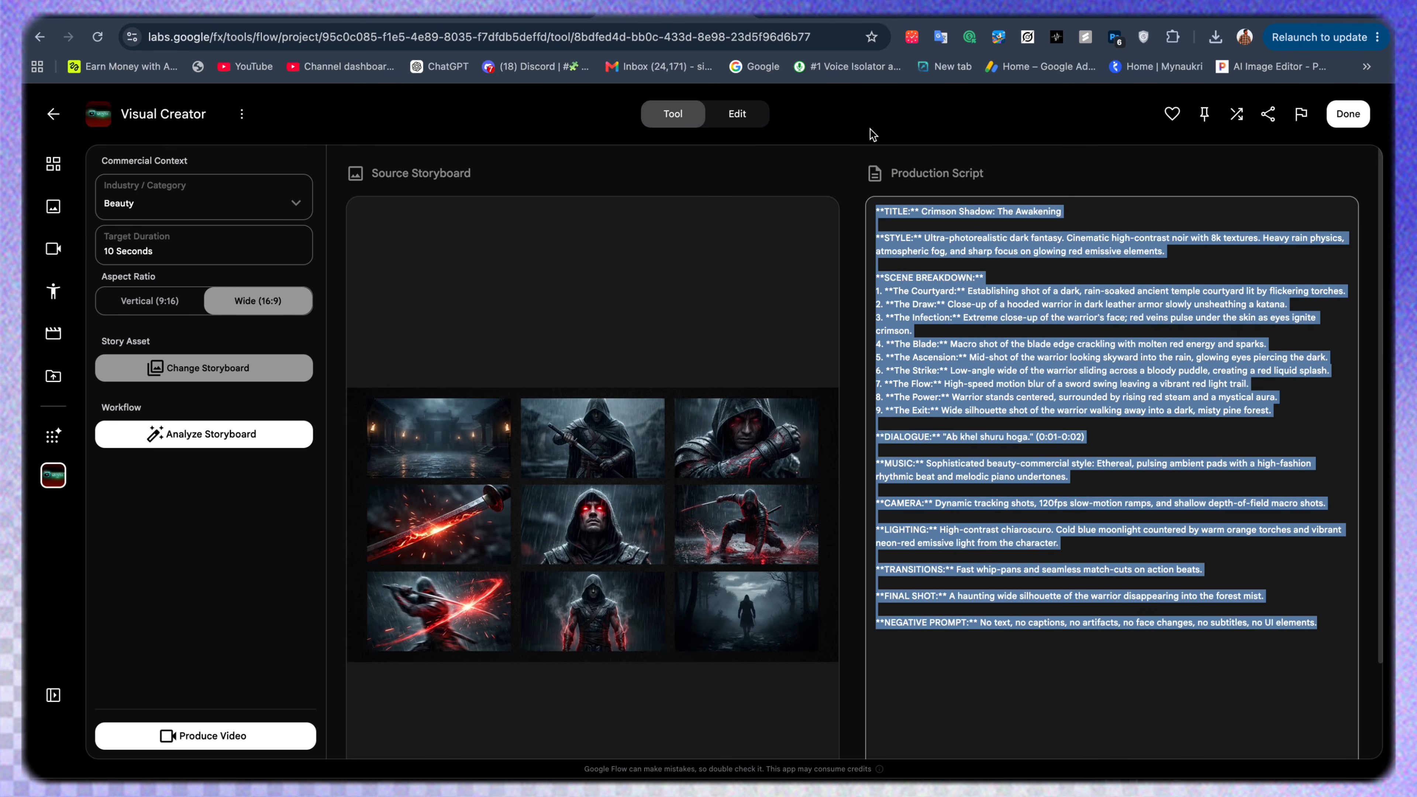
pyautogui.click(926, 274)
pyautogui.moveTo(1062, 210); pyautogui.dragTo(856, 212)
pyautogui.scroll(-1, 624, 389)
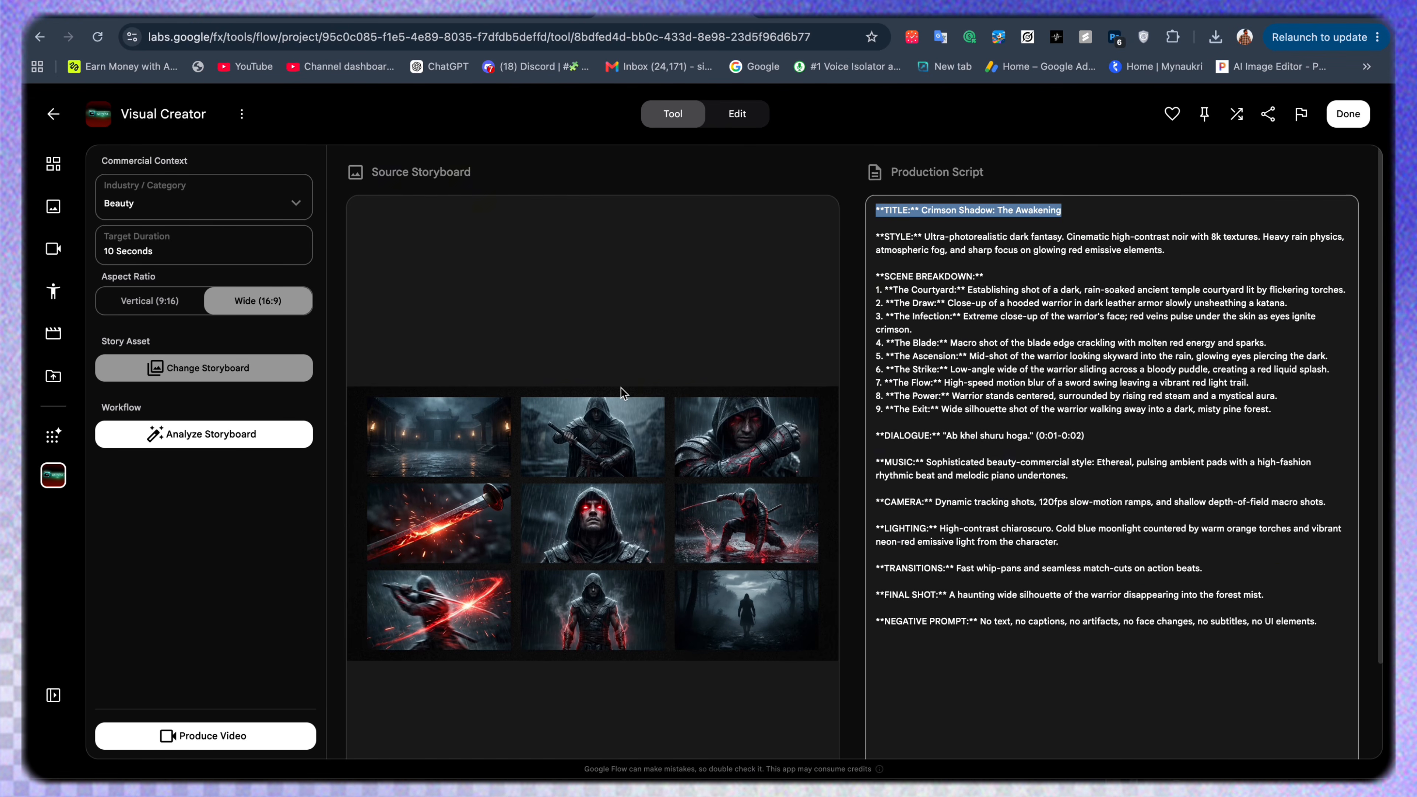
pyautogui.click(1381, 575)
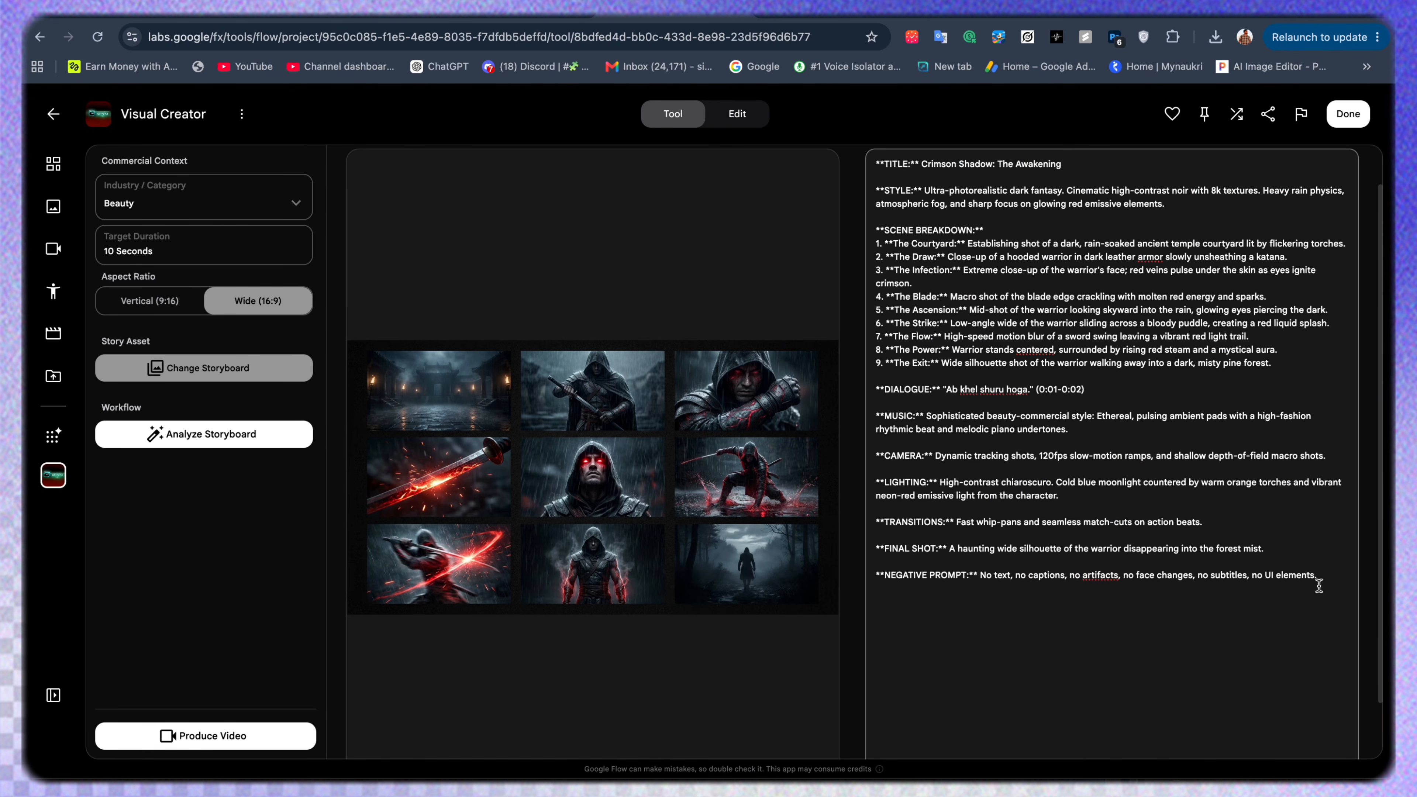
# Copy the full production script, switch to ChatGPT and paste it into the message box.
pyautogui.moveTo(1318, 585); pyautogui.dragTo(844, 164)
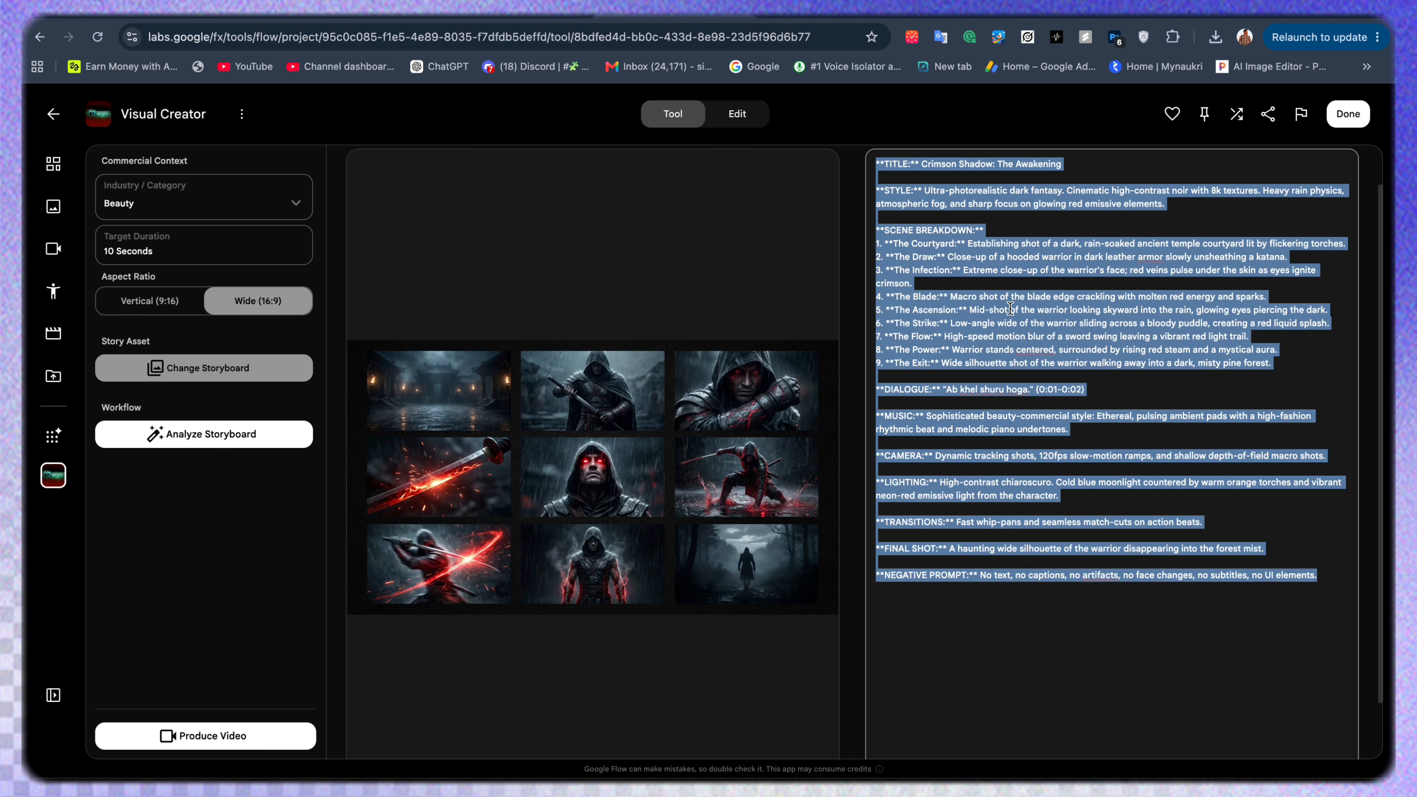
pyautogui.click(546, 8)
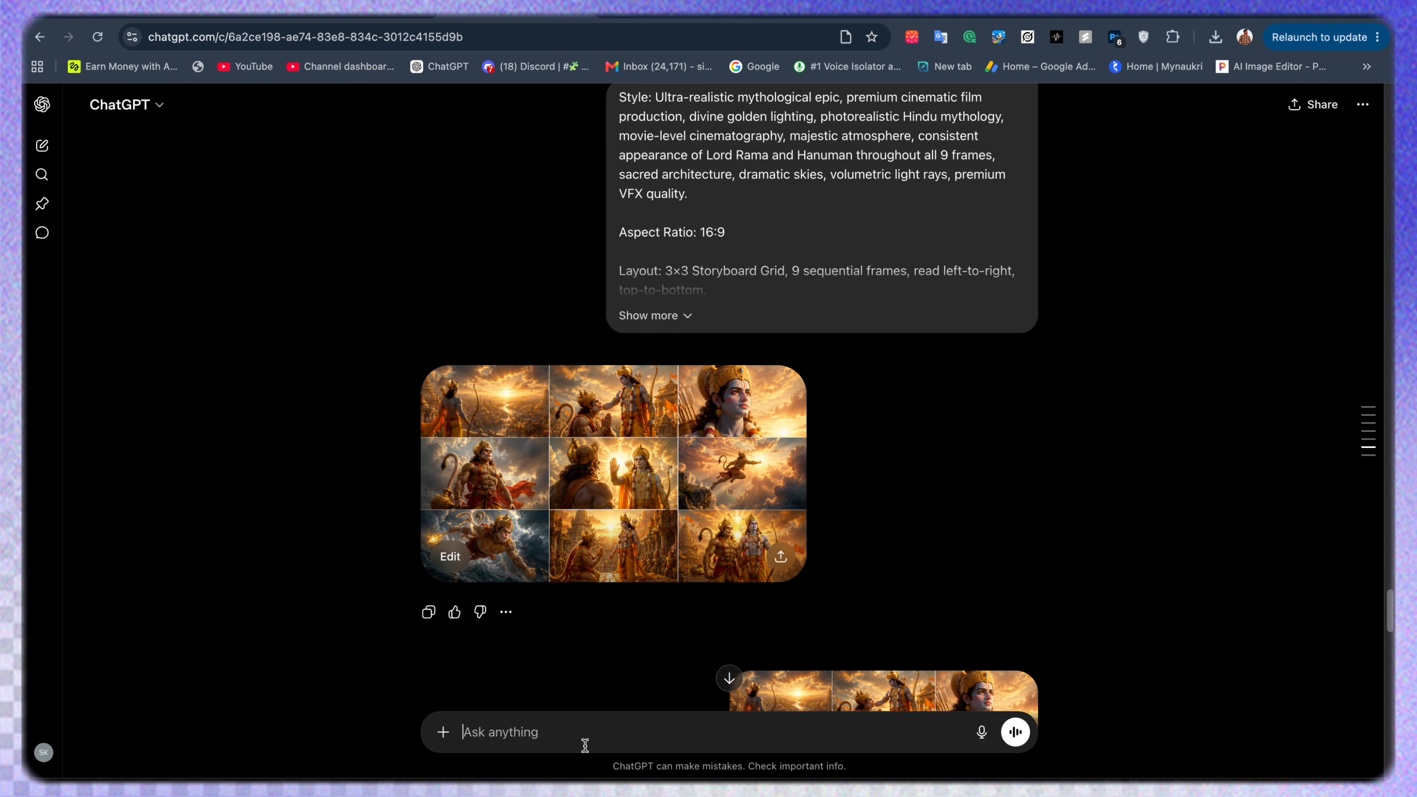
pyautogui.press('super+v')
pyautogui.scroll(-5, 692, 580)
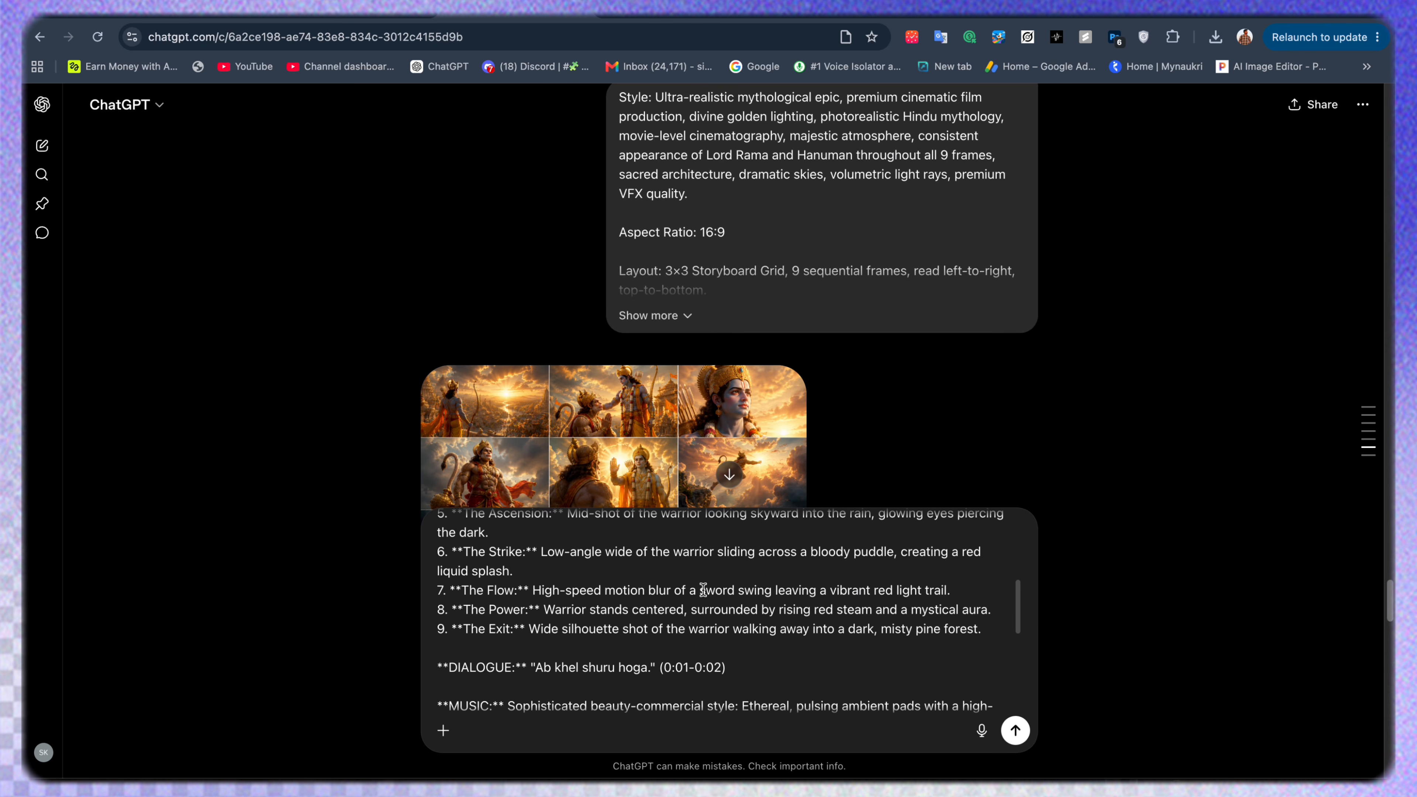
# Switch back to the Visual Creator in Google Flow and produce the video from the storyboard and its script.
pyautogui.click(661, 17)
pyautogui.click(1122, 436)
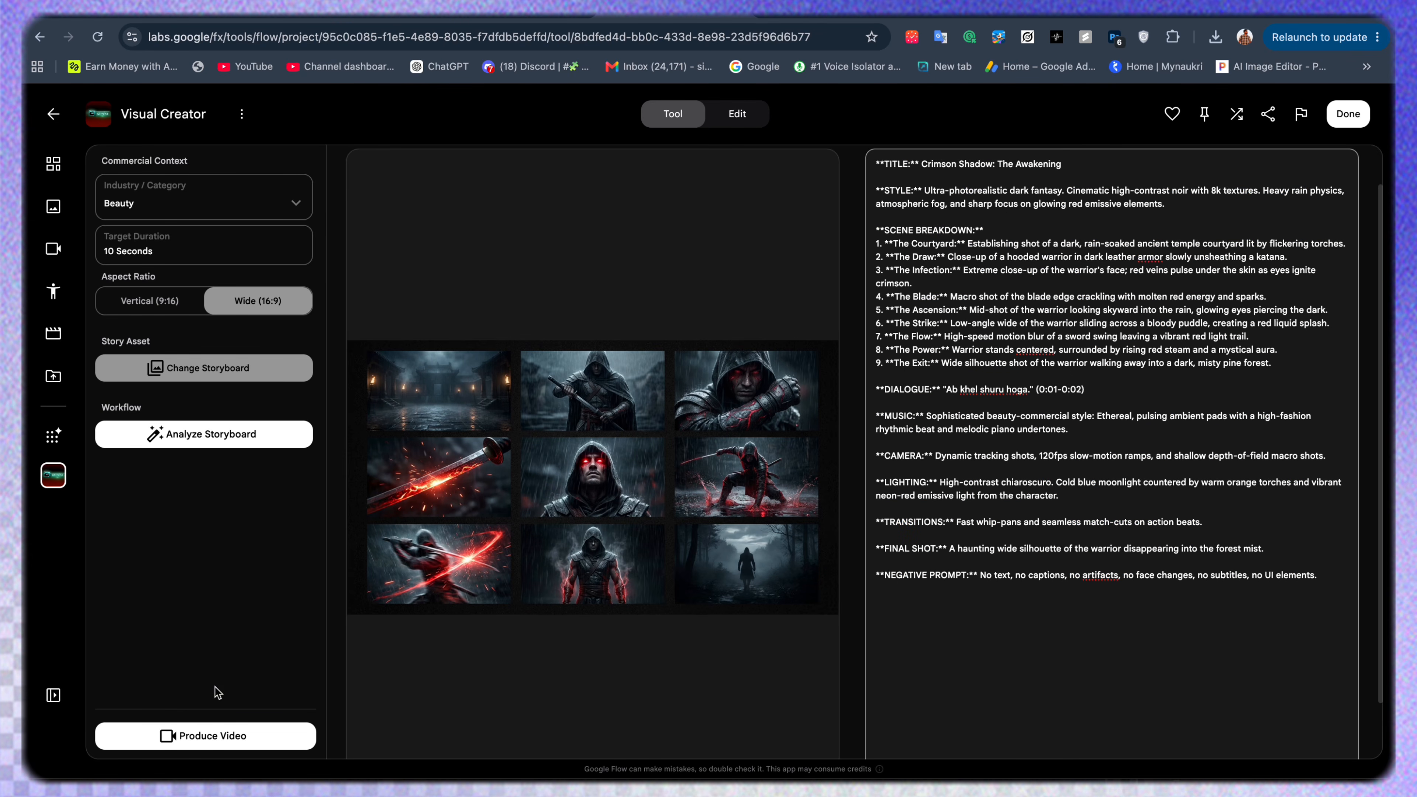
pyautogui.click(204, 735)
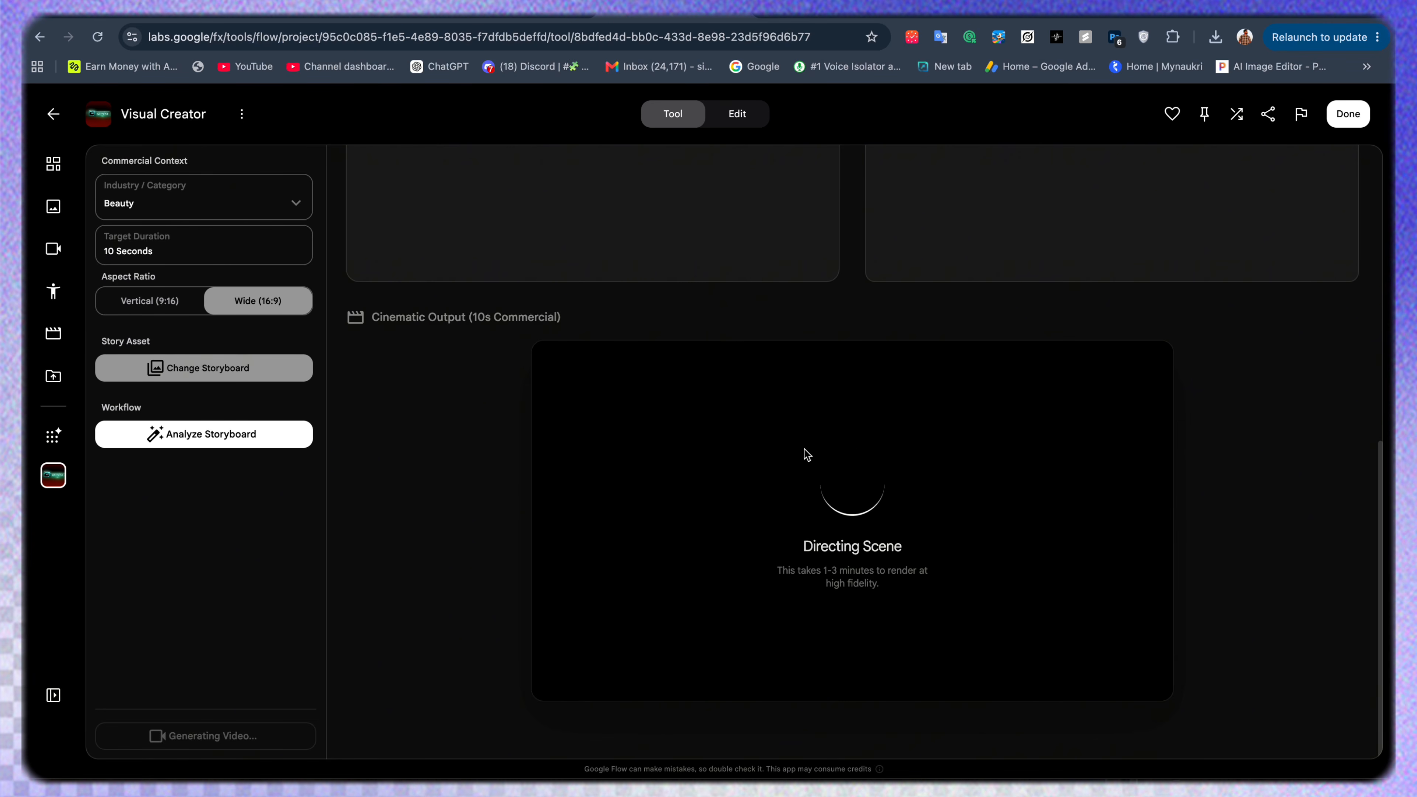
# Check the rendering status of the cinematic output and review the production script while the video is generated.
pyautogui.tripleClick(916, 546)
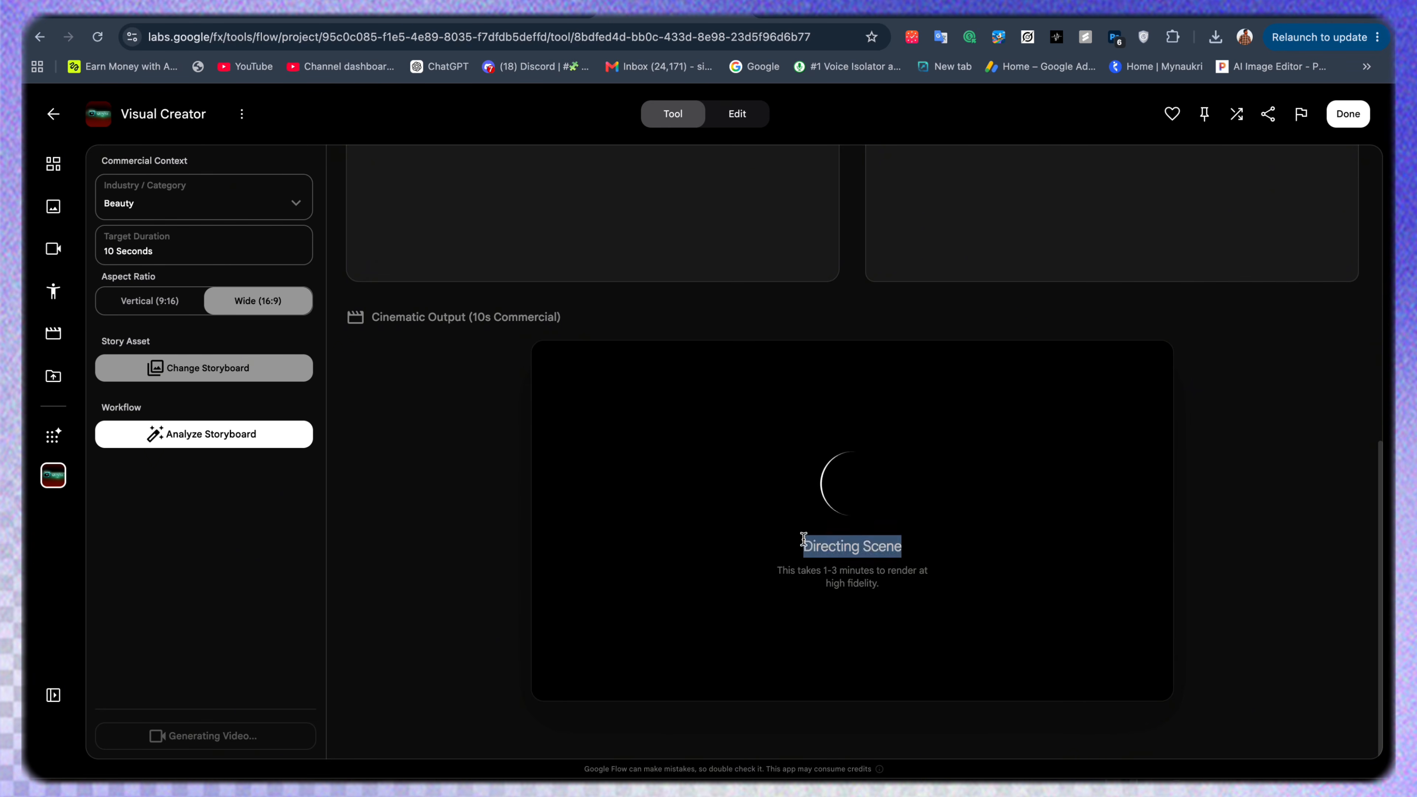
pyautogui.moveTo(881, 584); pyautogui.dragTo(775, 569)
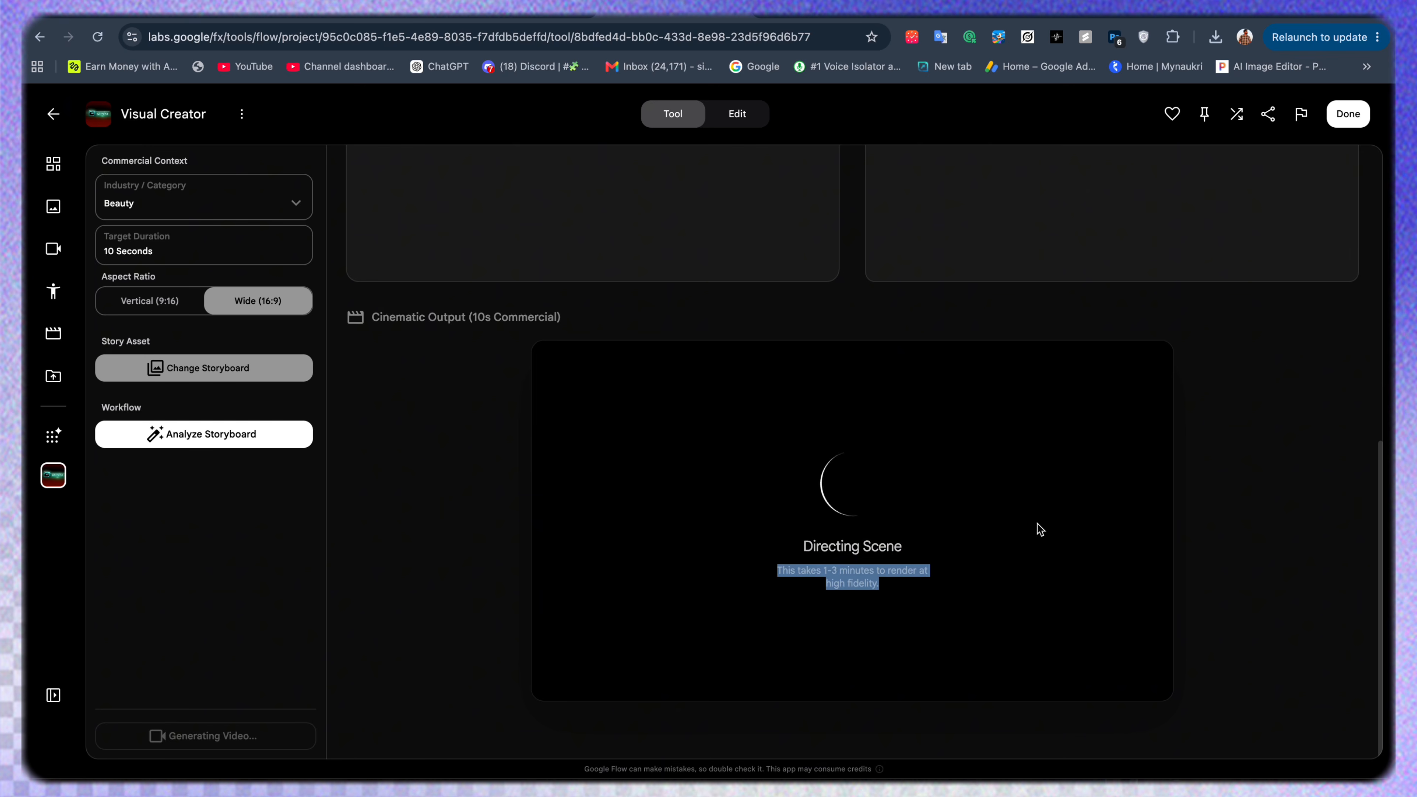
pyautogui.scroll(8, 1179, 522)
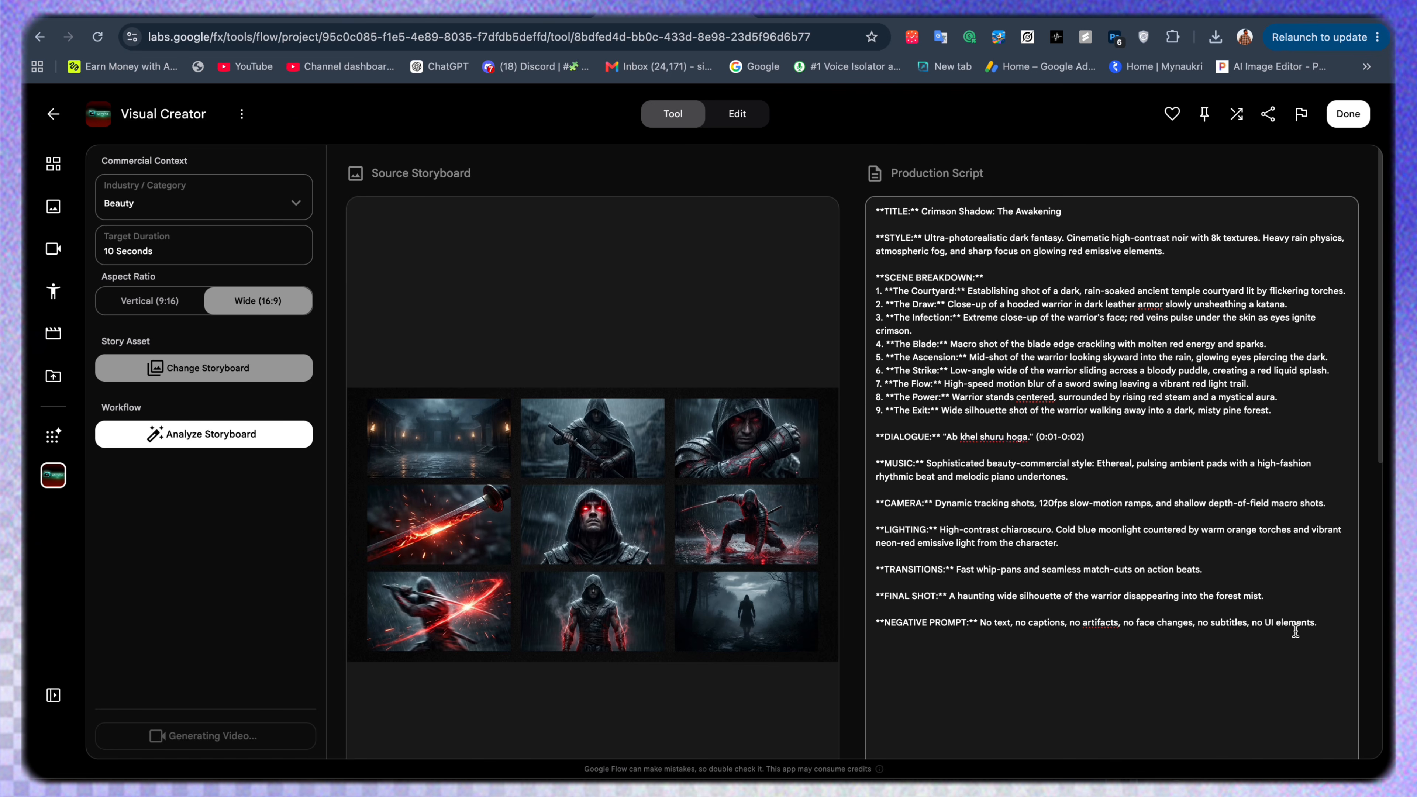
pyautogui.moveTo(1294, 631); pyautogui.dragTo(881, 219)
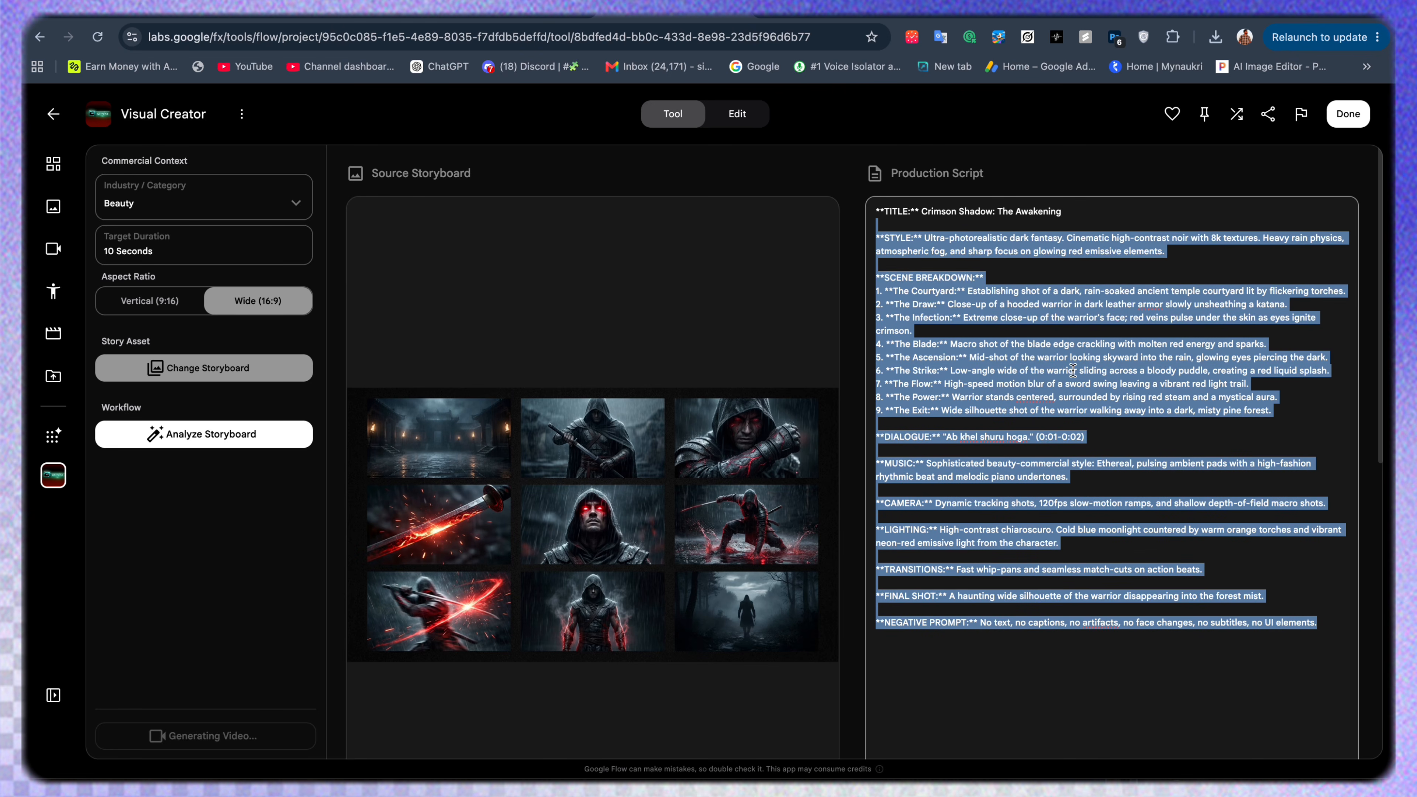
pyautogui.scroll(-8, 1004, 591)
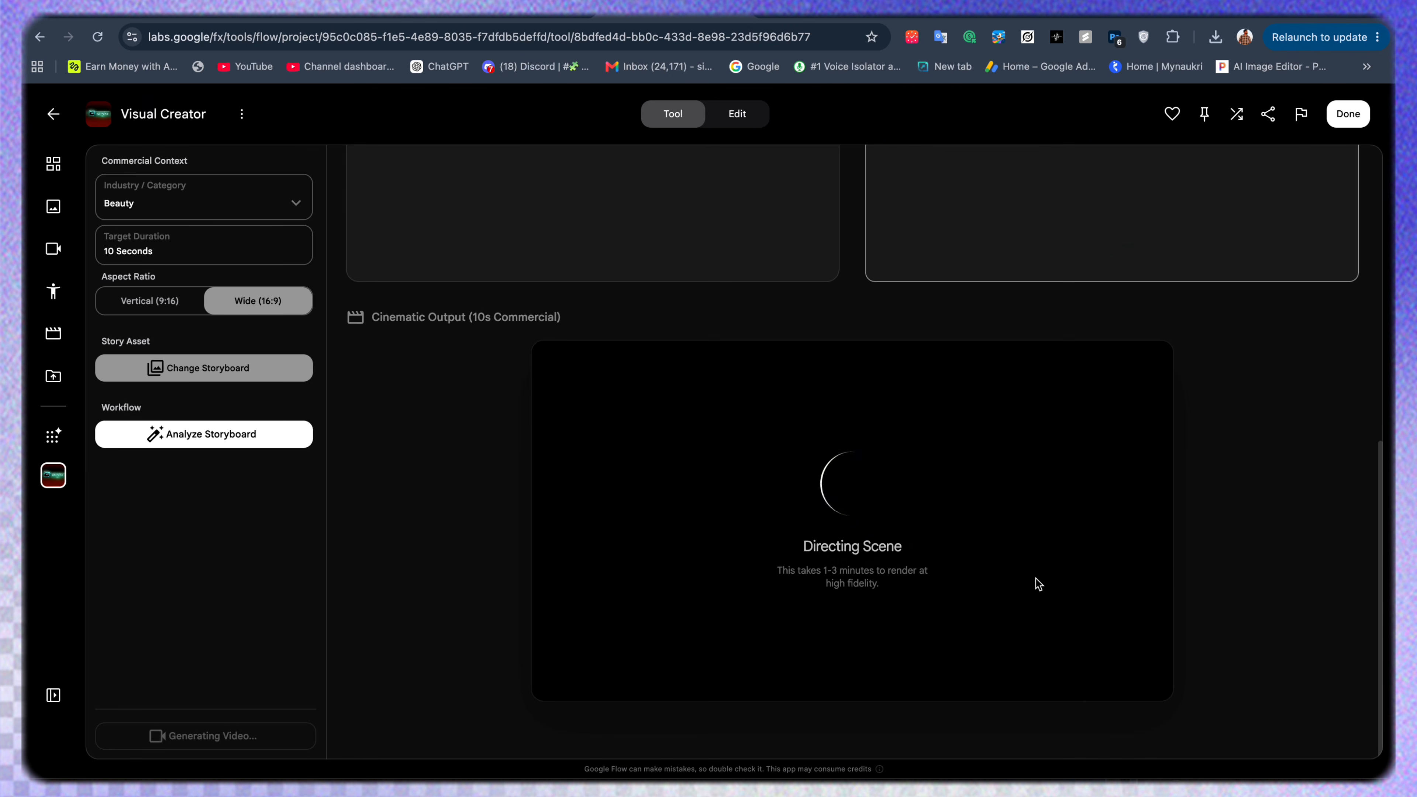
pyautogui.scroll(8, 1039, 583)
pyautogui.click(1294, 613)
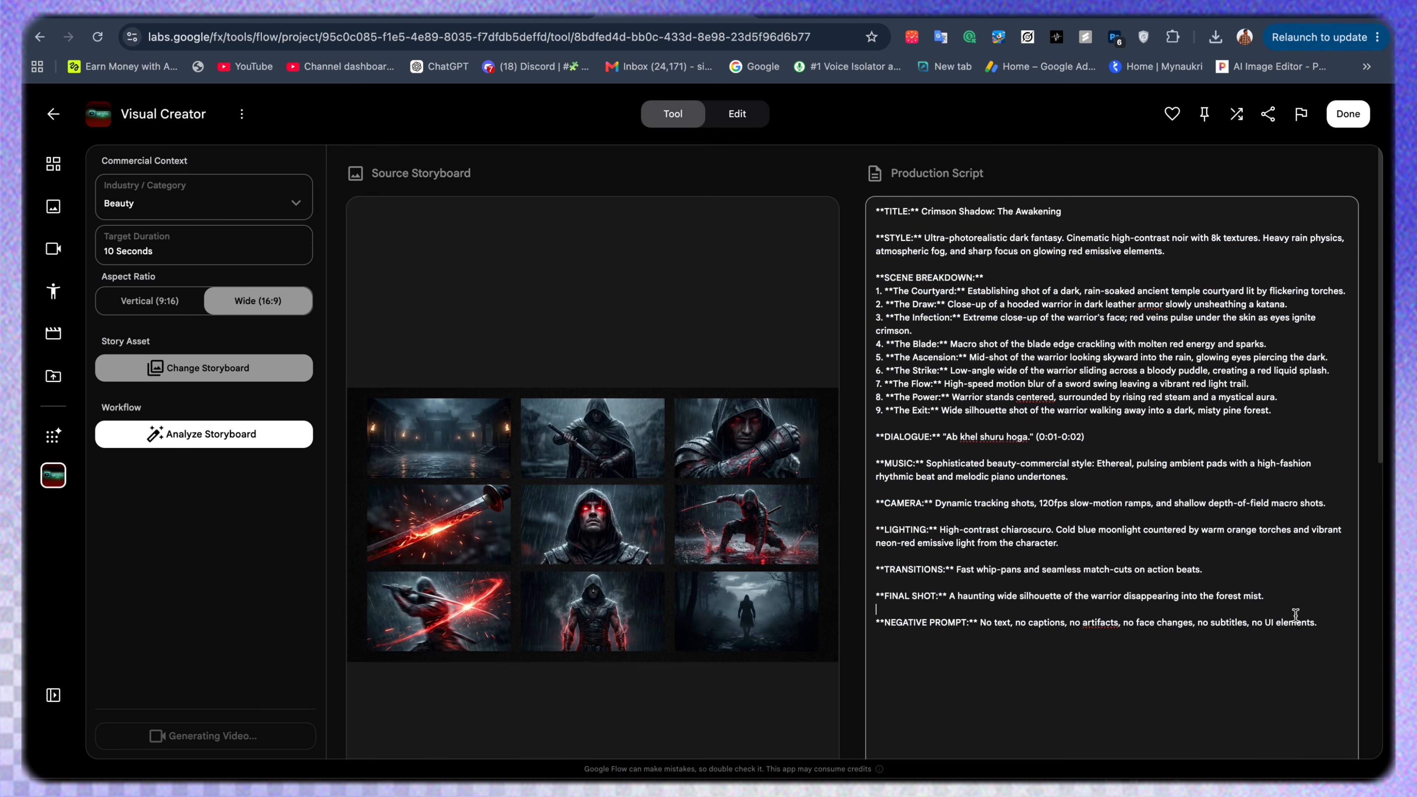
pyautogui.moveTo(1327, 628); pyautogui.dragTo(871, 213)
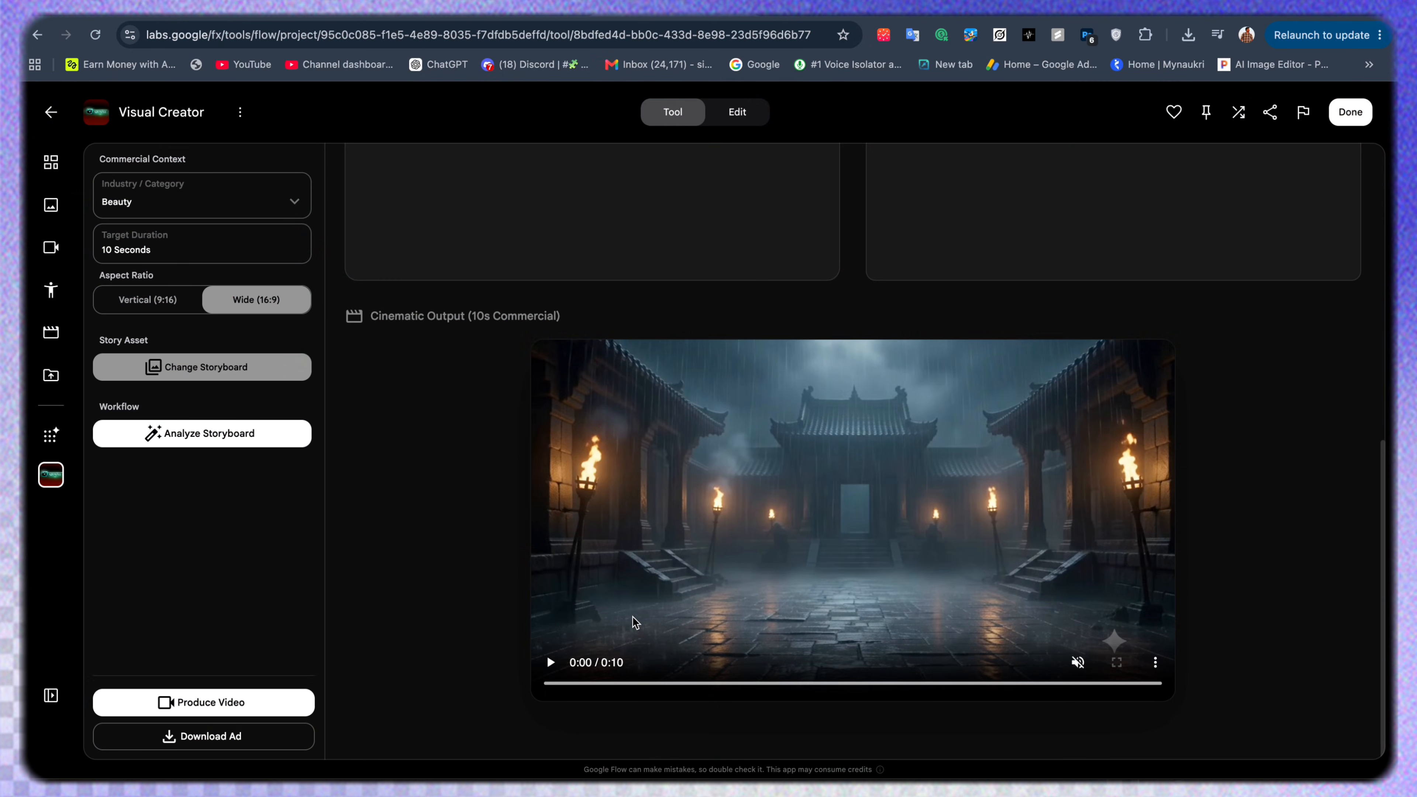
# Play the generated cinematic video and compare its scenes with the source storyboard and production script.
pyautogui.click(550, 662)
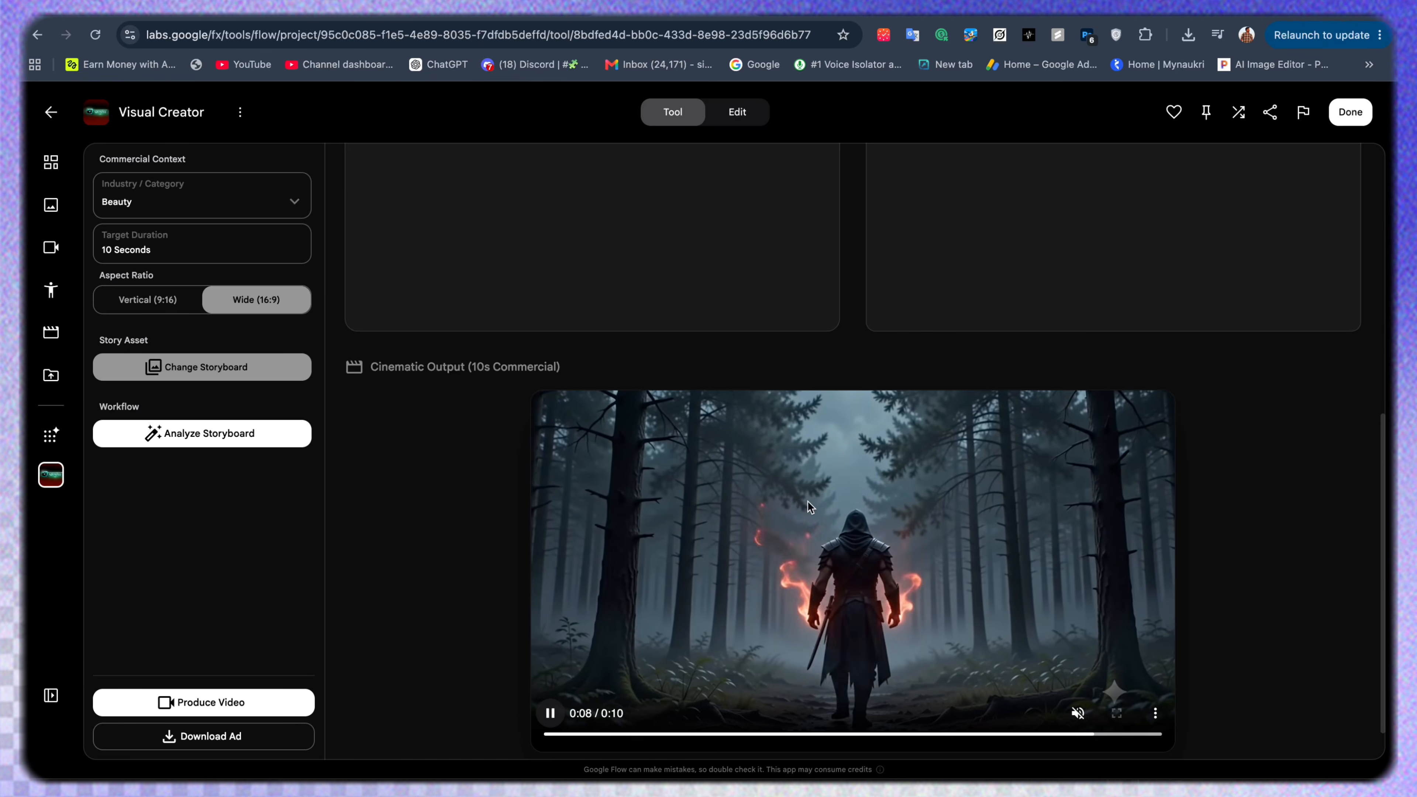
pyautogui.scroll(8, 839, 534)
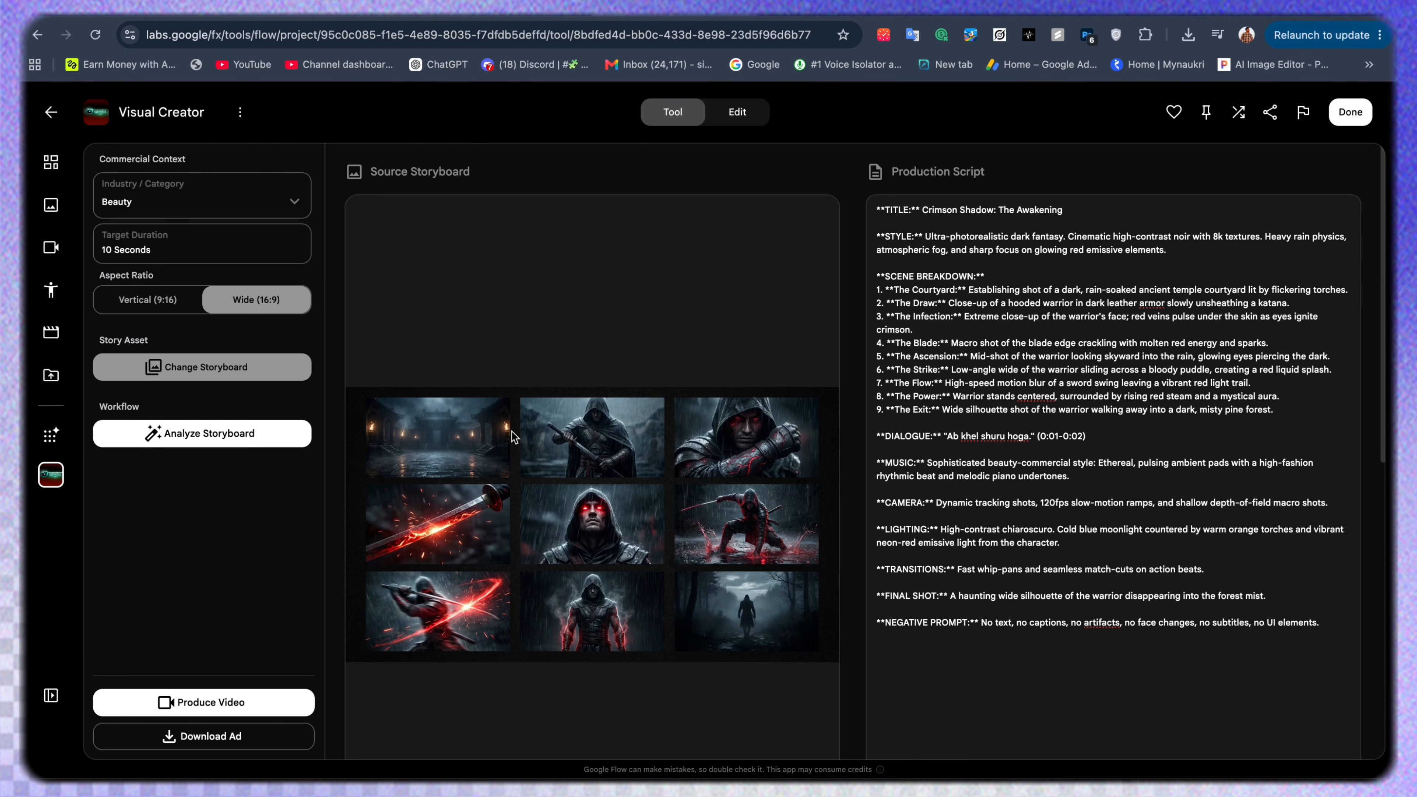
pyautogui.scroll(-7, 859, 524)
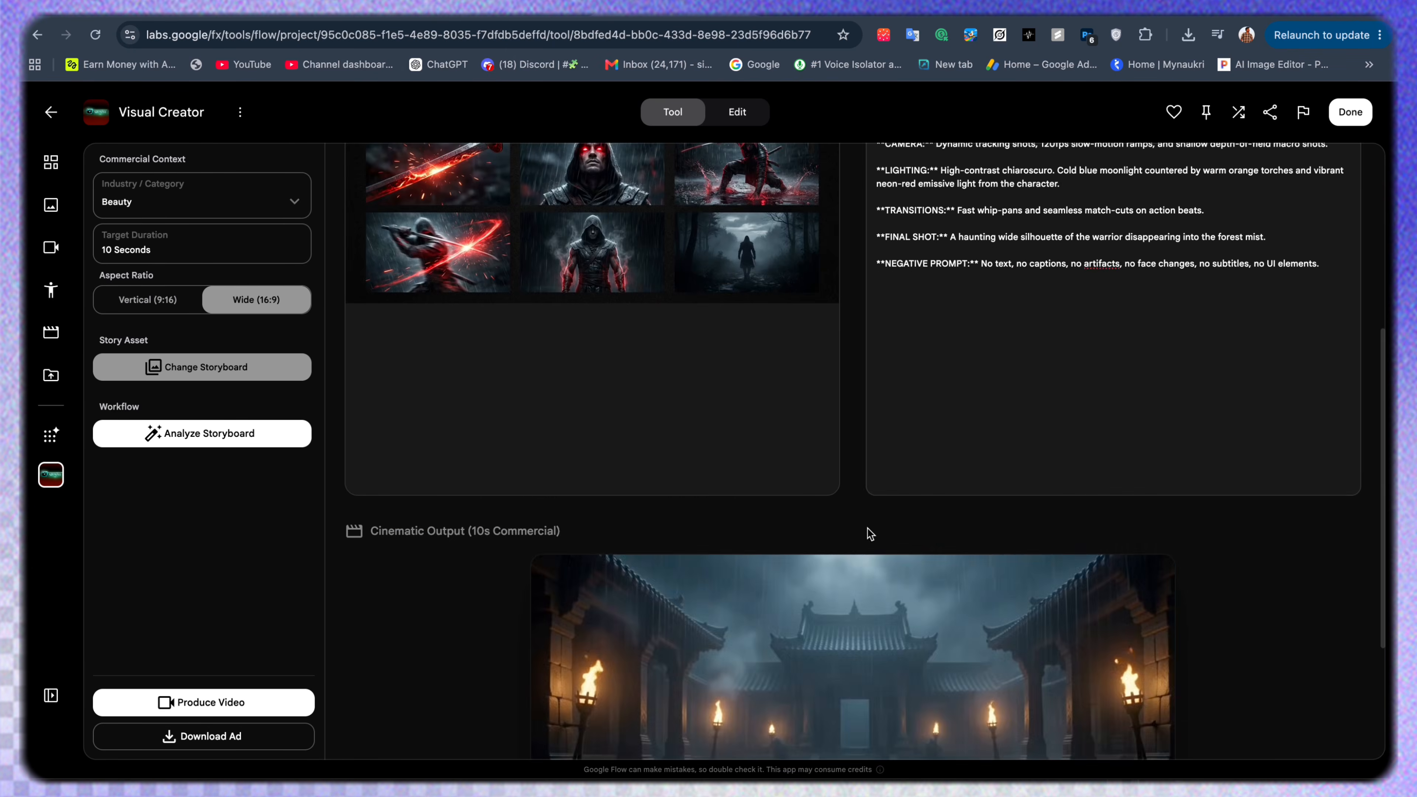
pyautogui.scroll(2, 764, 446)
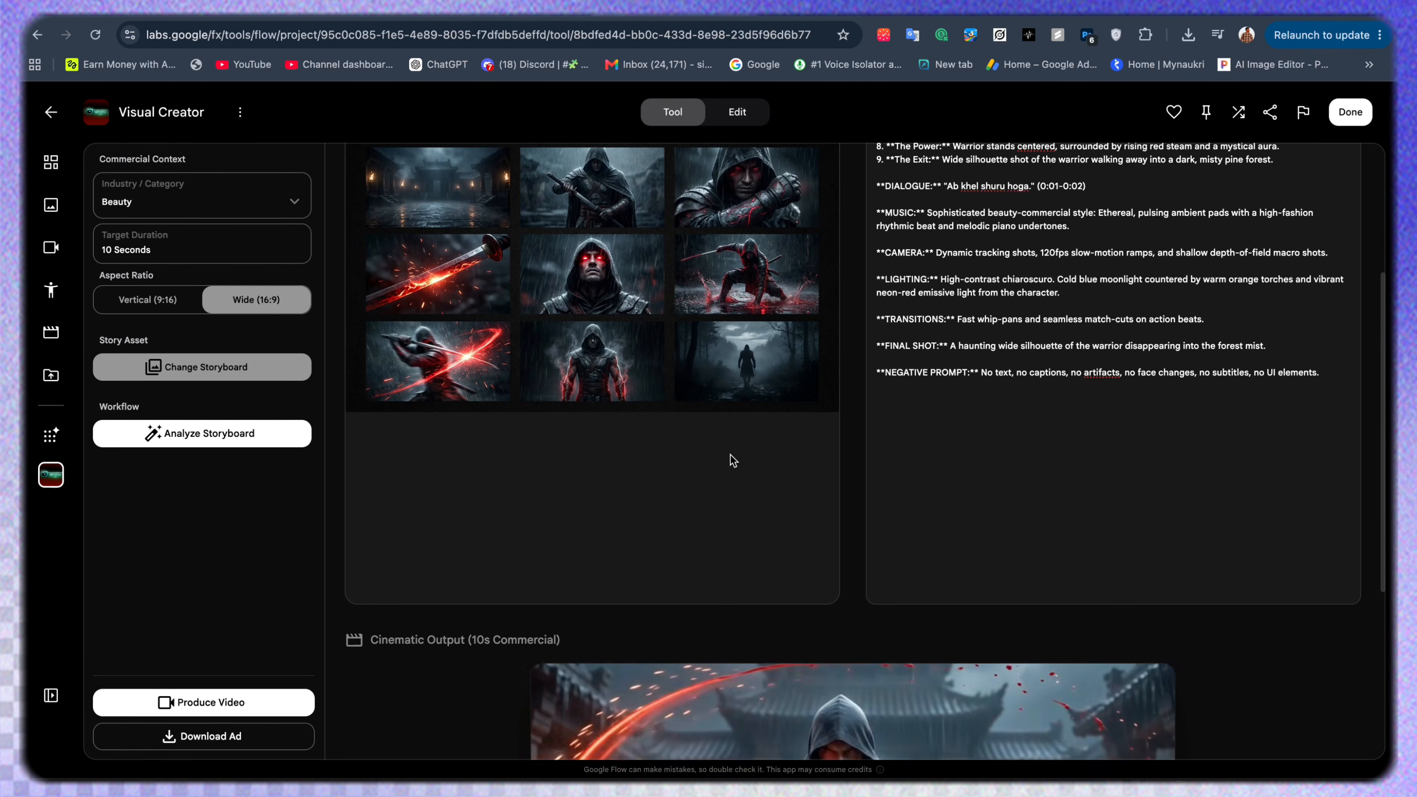
pyautogui.scroll(5, 732, 461)
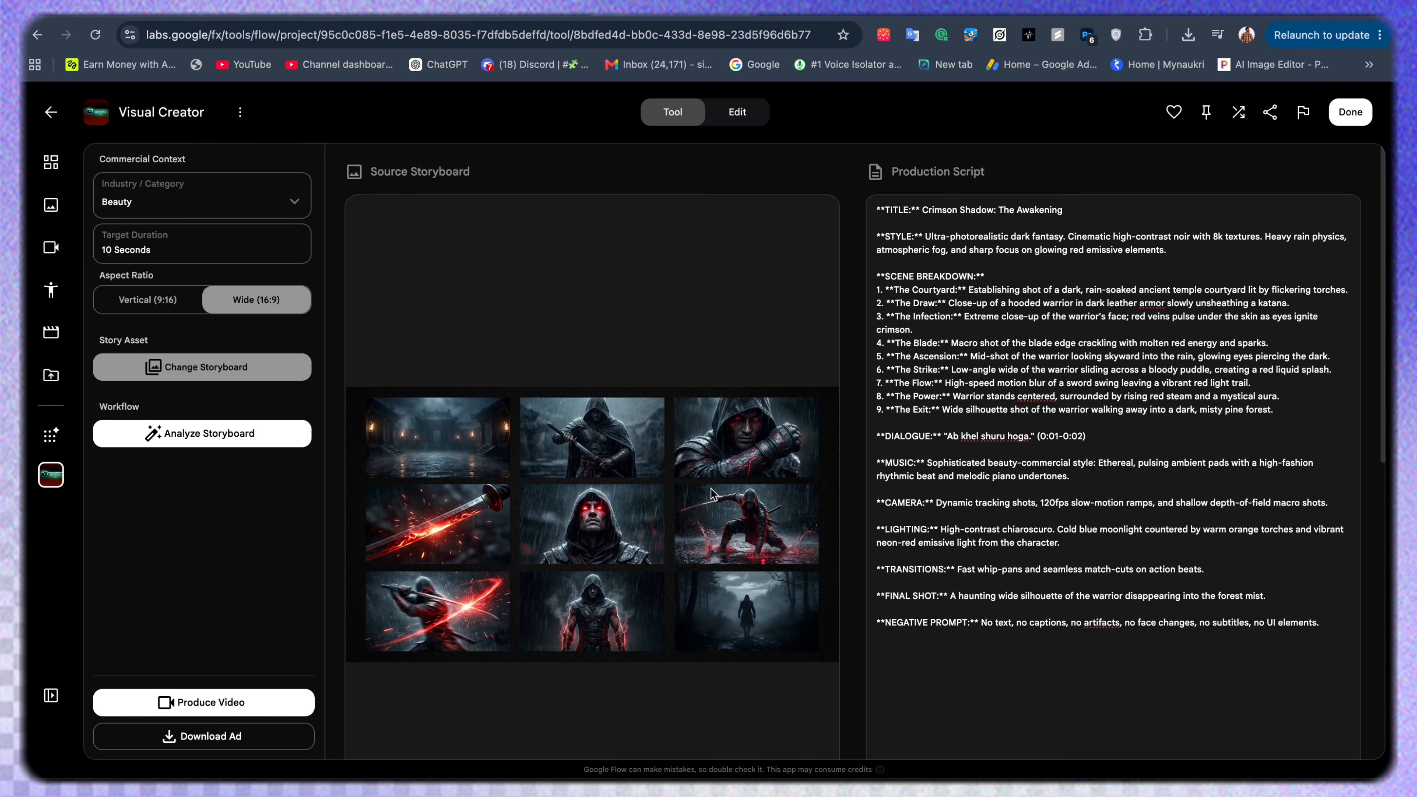
pyautogui.scroll(-10, 710, 492)
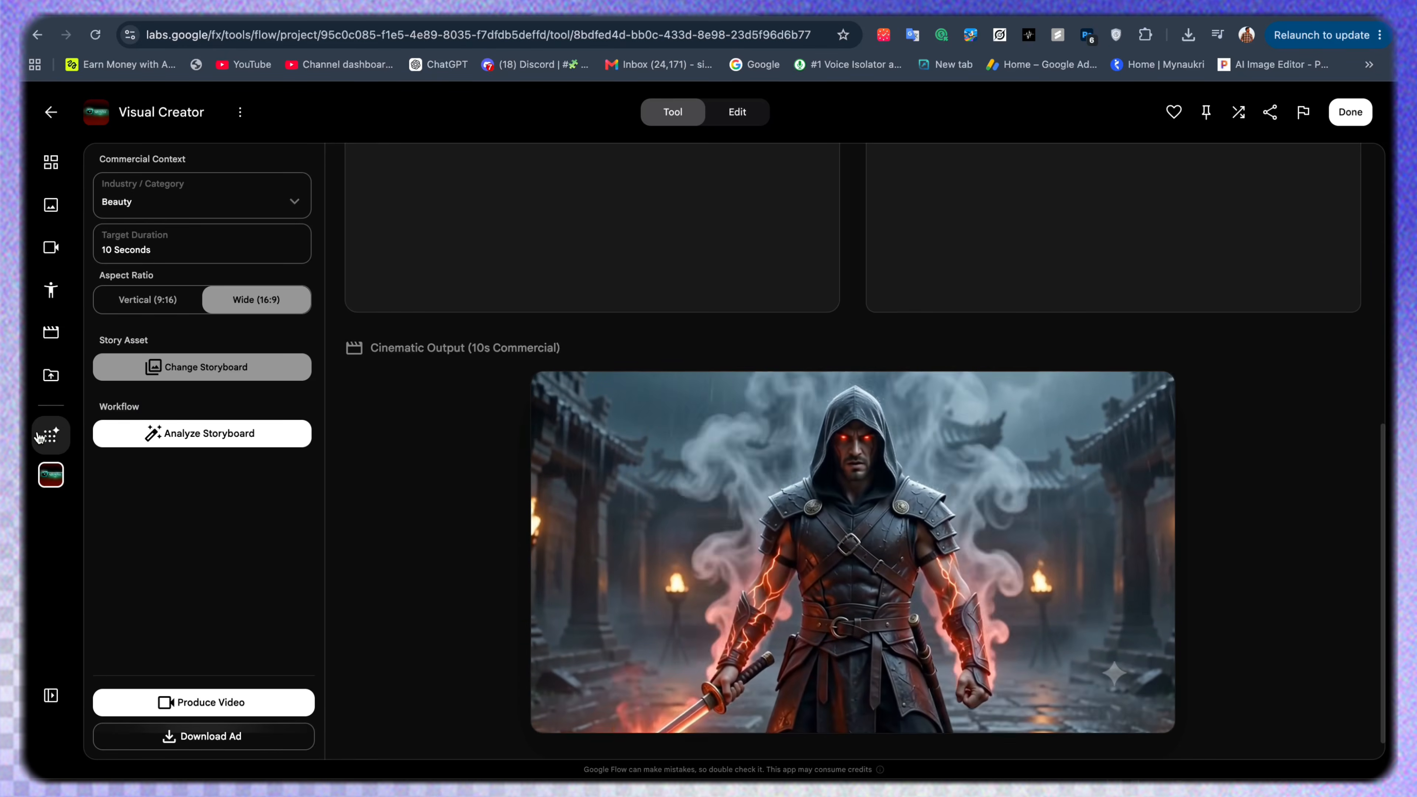
# Download the "Warrior unsheathing katana in rain" video from the project's videos in upscaled 1080p.
pyautogui.click(51, 435)
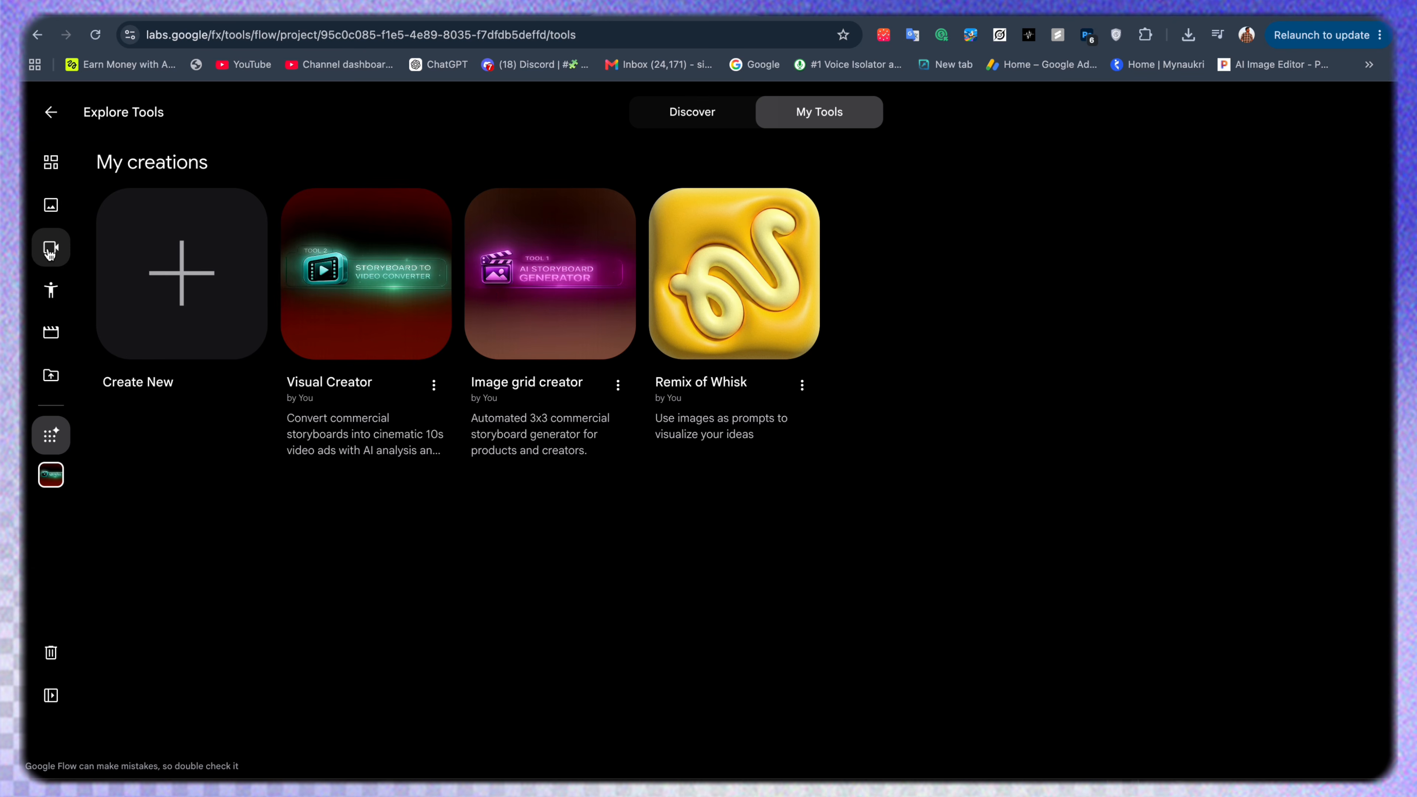
pyautogui.click(50, 249)
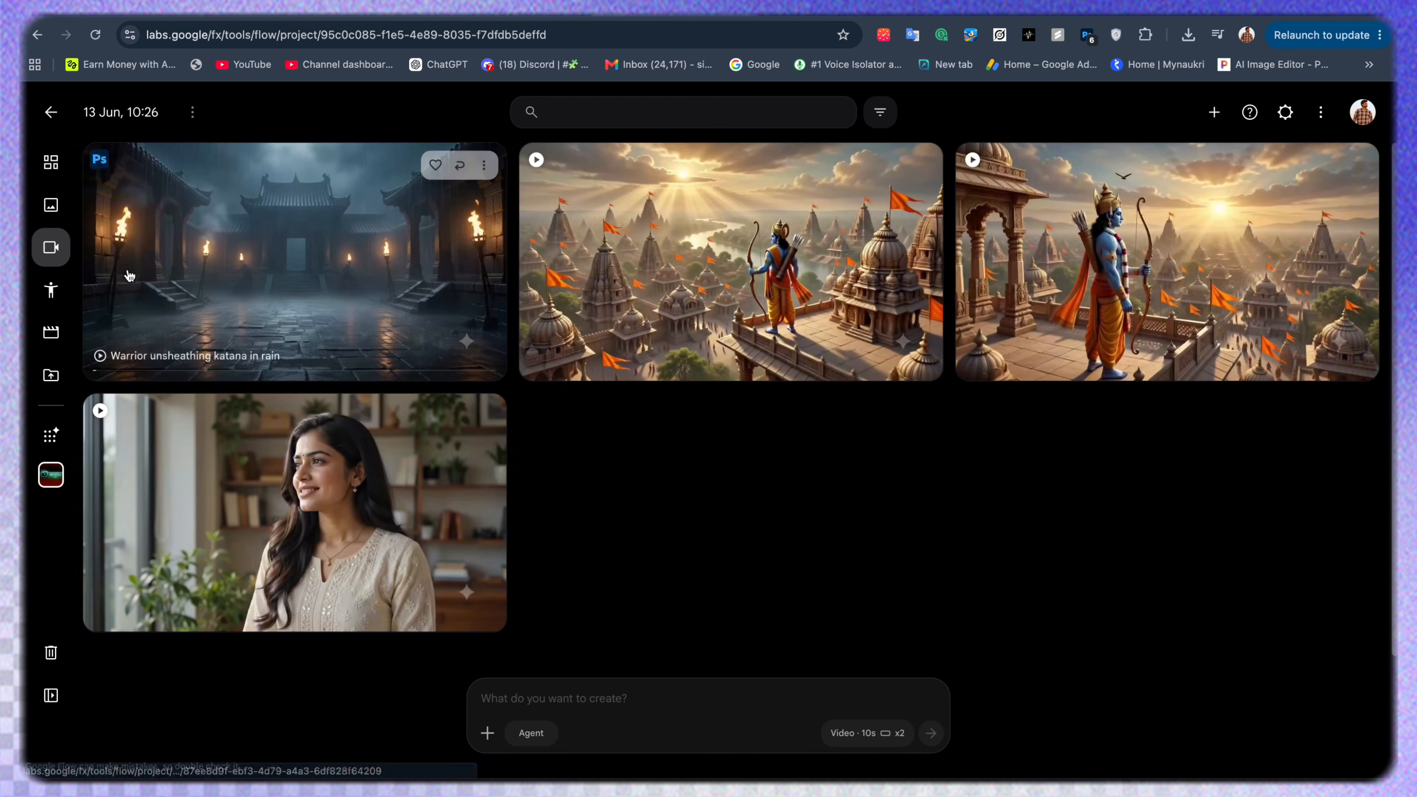
pyautogui.click(482, 167)
pyautogui.moveTo(467, 271)
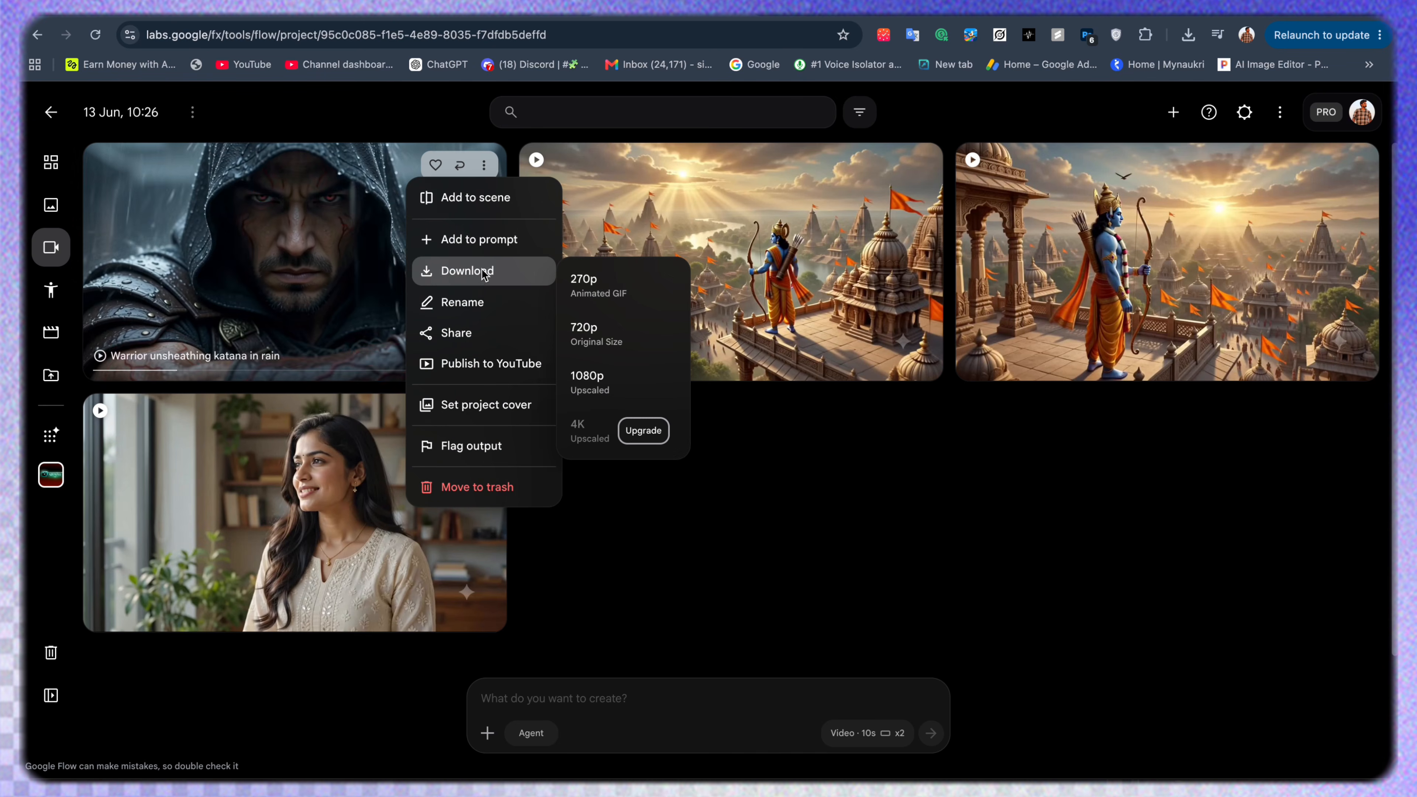
pyautogui.click(583, 379)
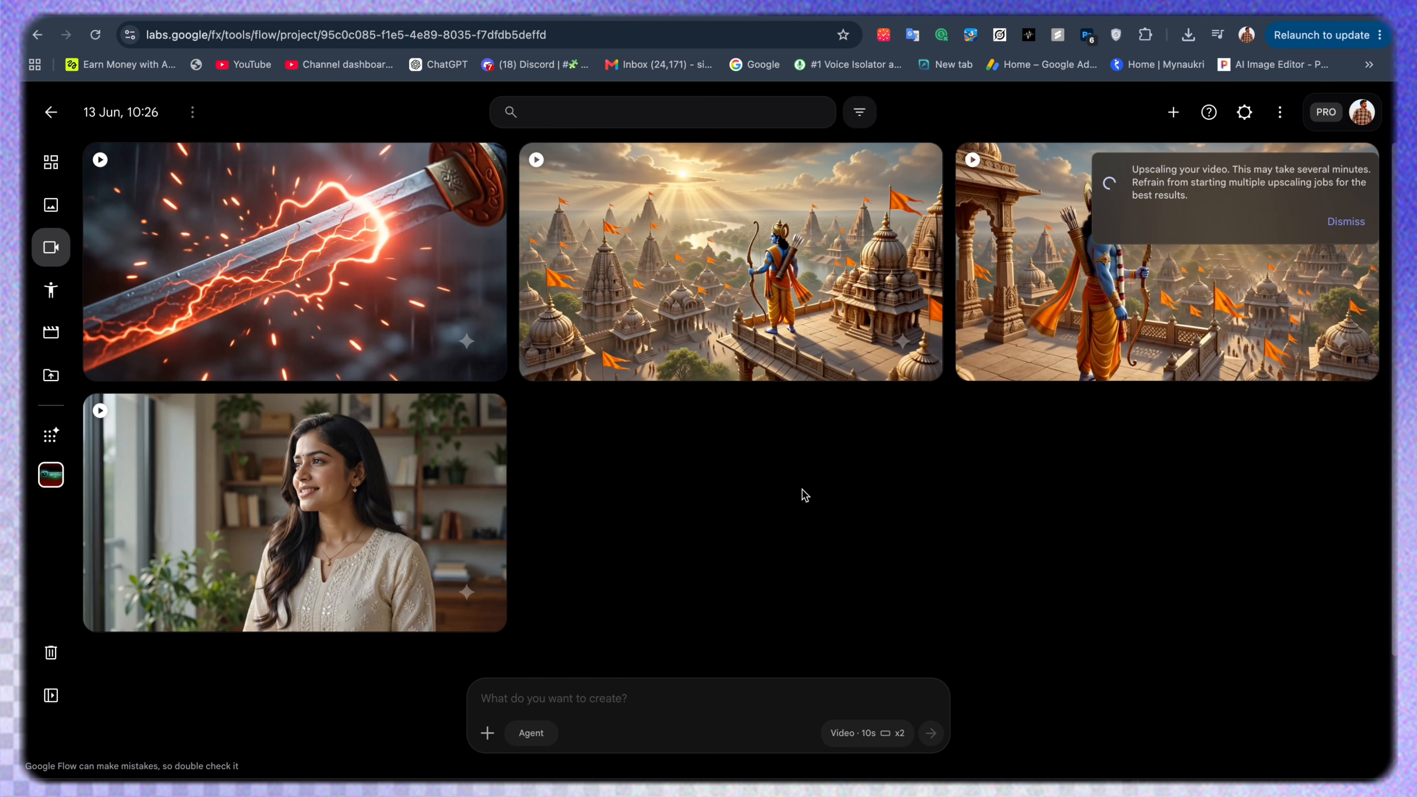
# Open a blank new tool in Flow, and bring up the beginning of the Visual Prompt in the Google Docs document.
pyautogui.click(56, 438)
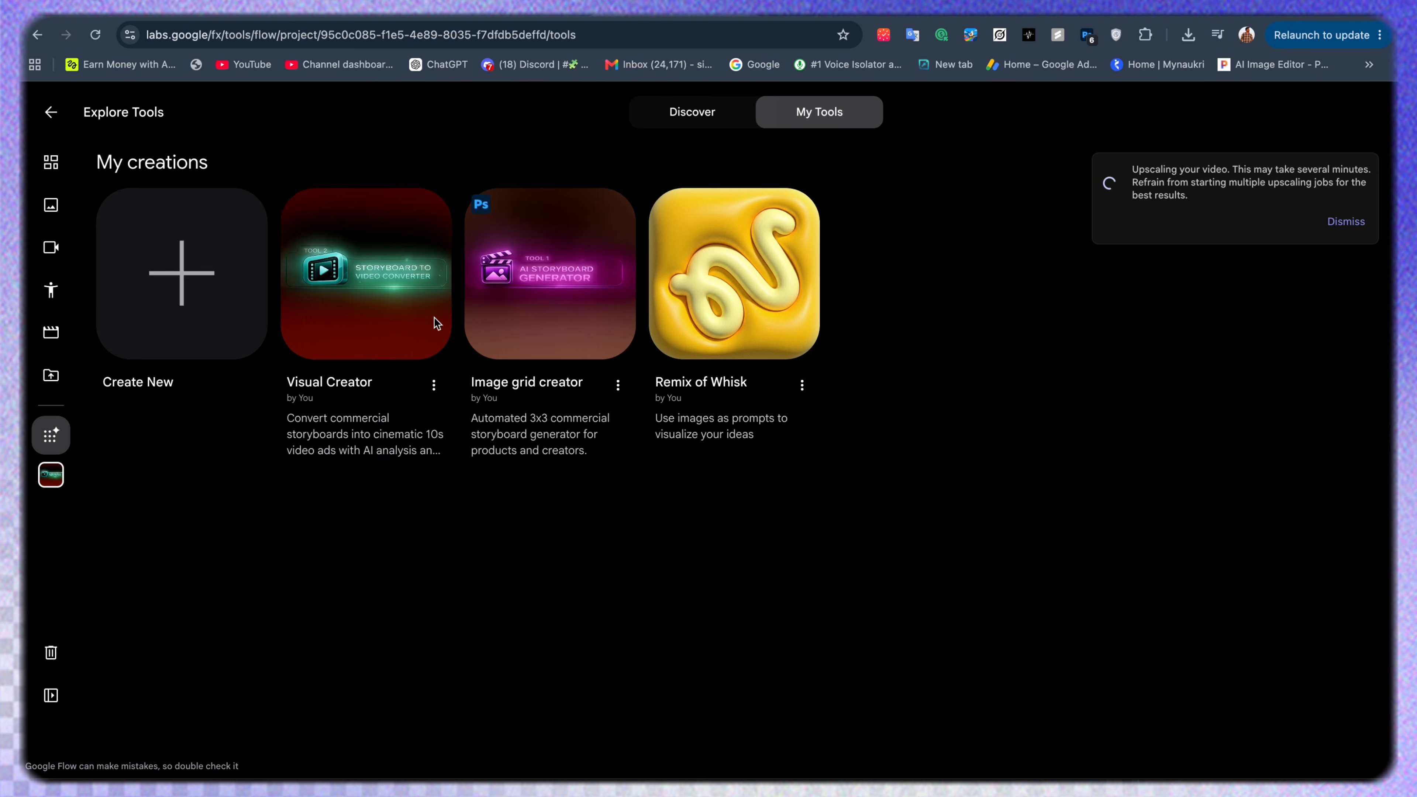
pyautogui.click(209, 306)
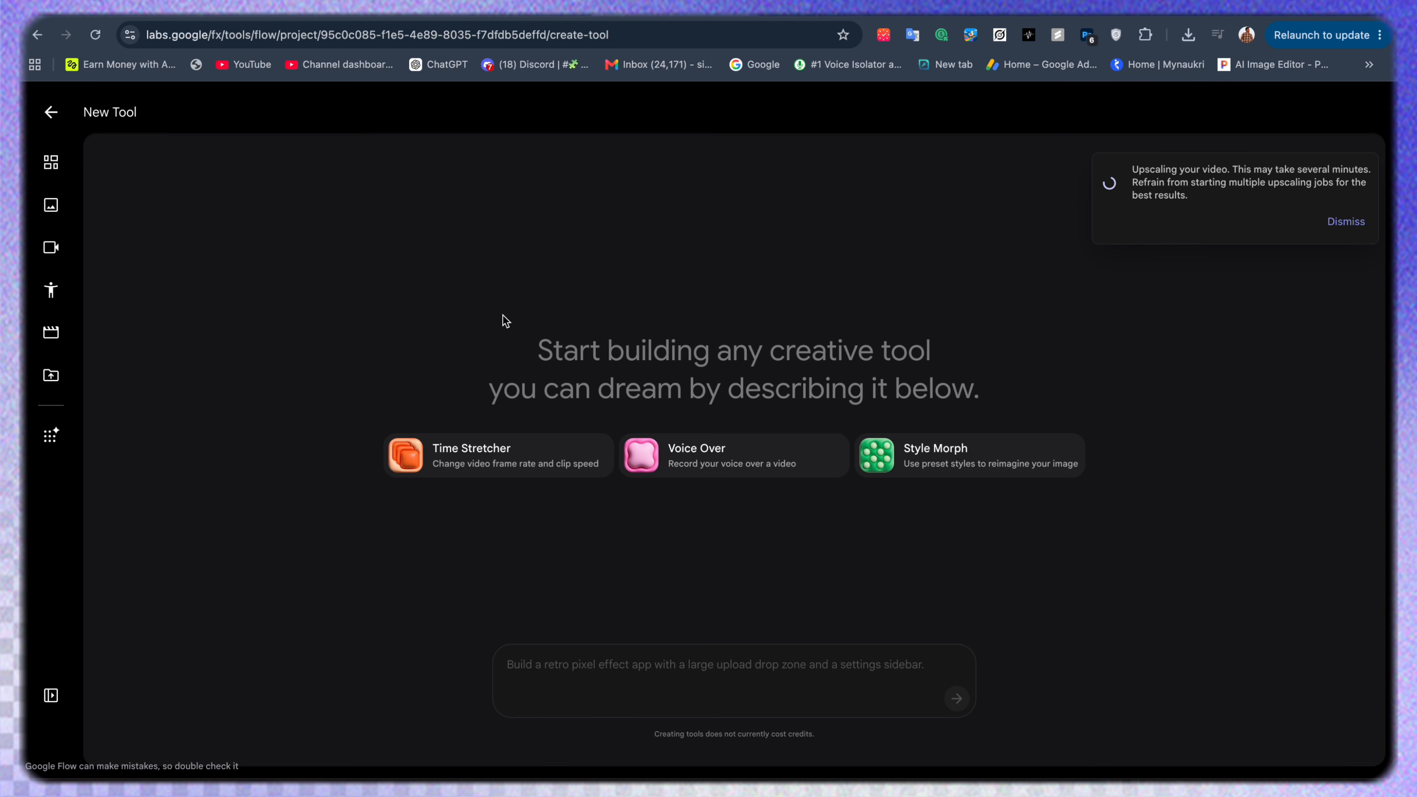
pyautogui.click(1103, 16)
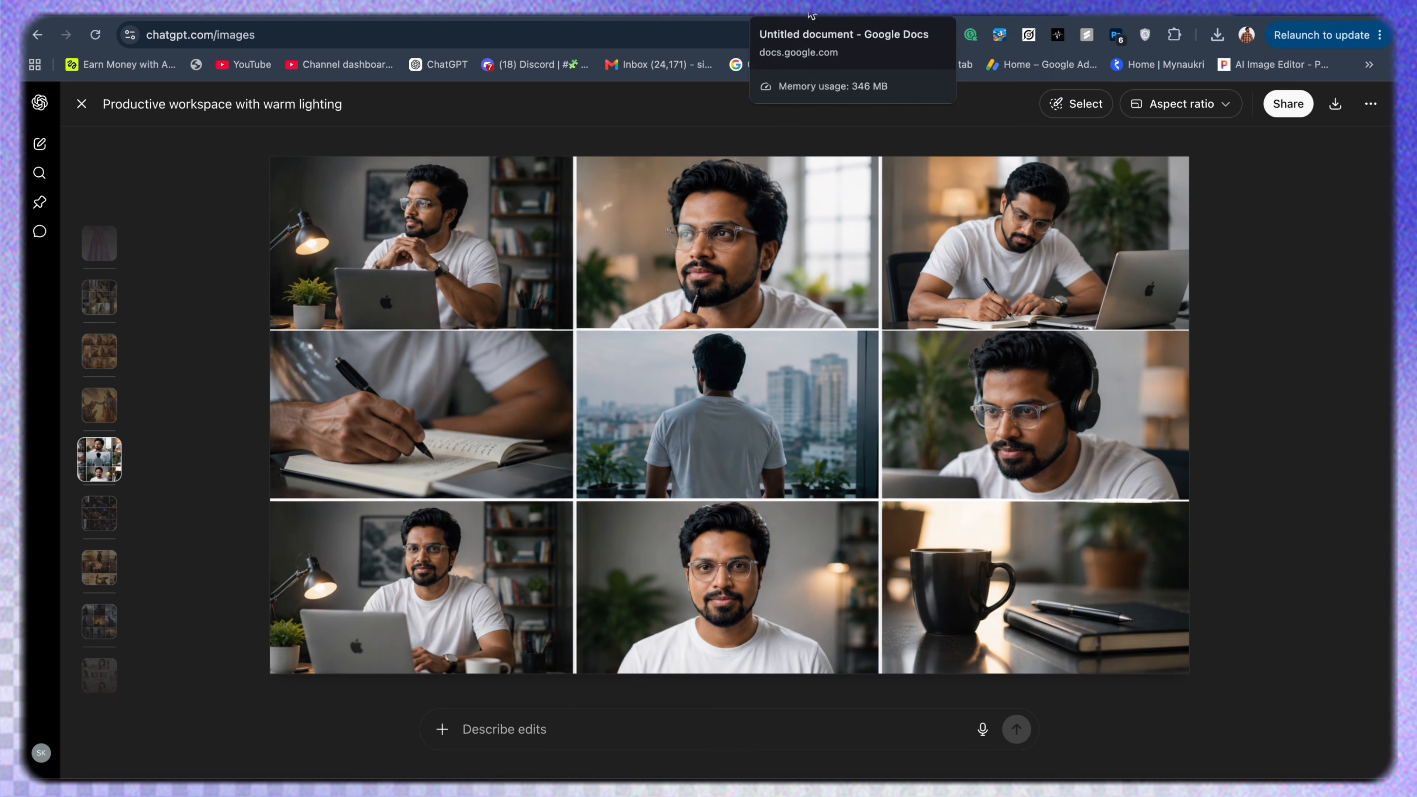
pyautogui.click(792, 14)
pyautogui.scroll(10, 645, 390)
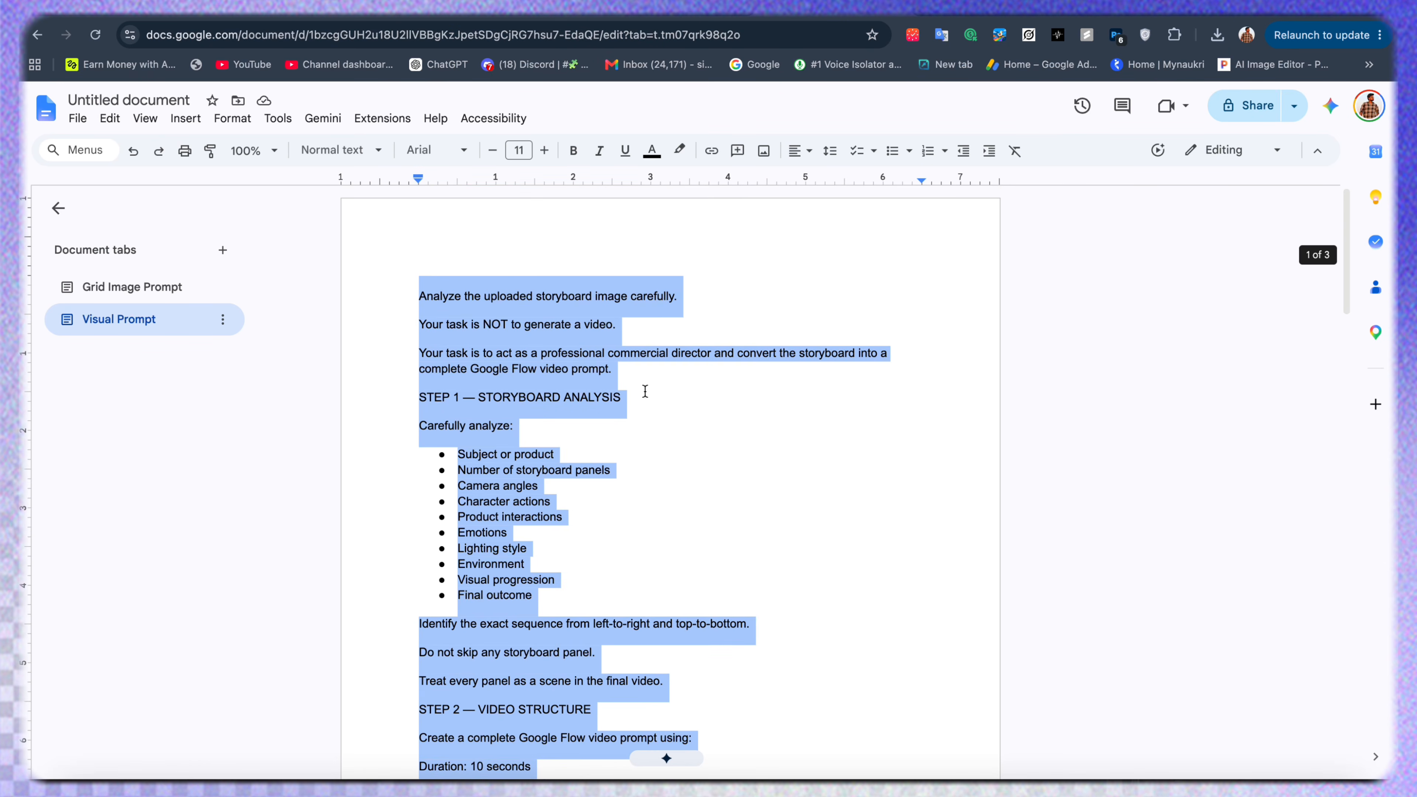
# Copy the full Grid Image Prompt from the document and paste it into a new ChatGPT chat.
pyautogui.click(638, 436)
pyautogui.click(132, 286)
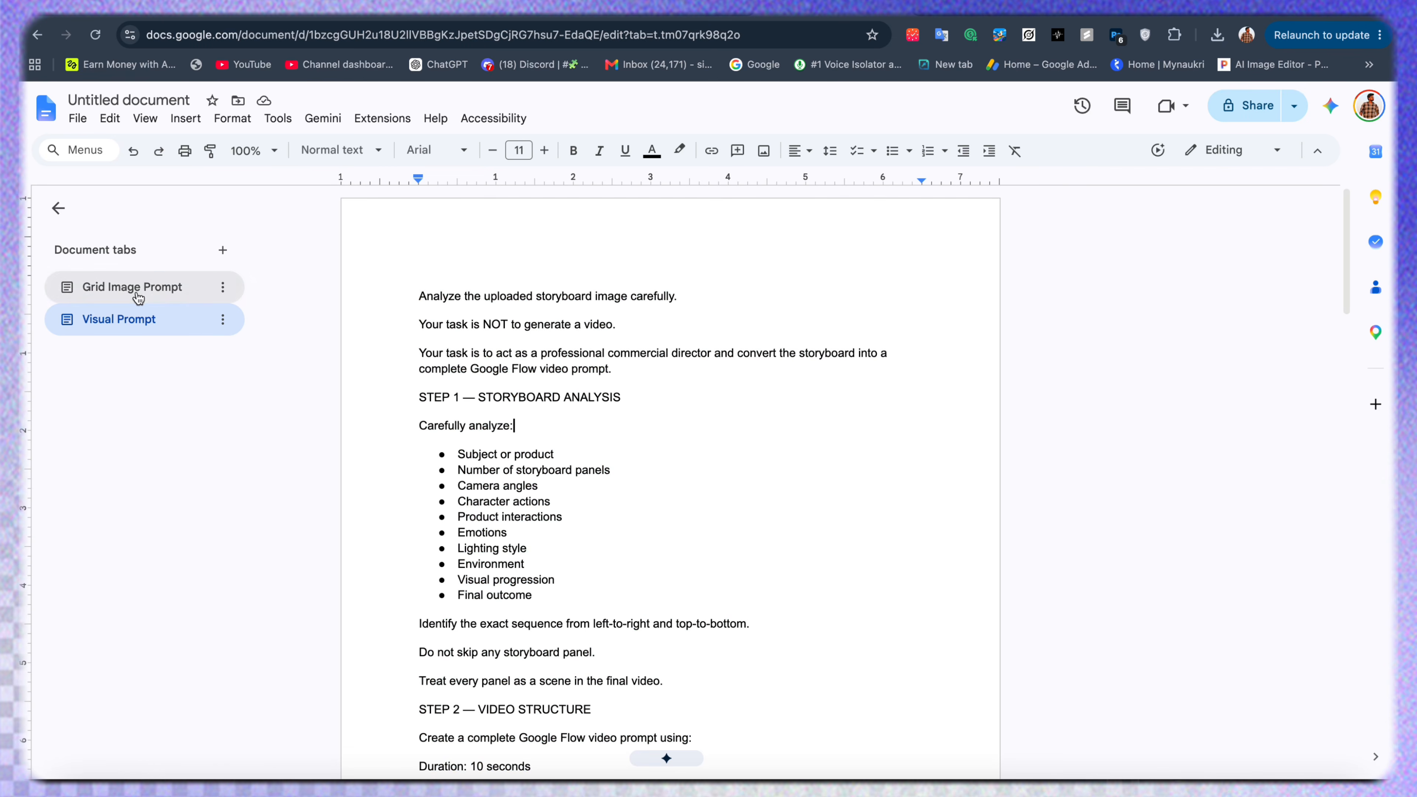
pyautogui.press('super+a')
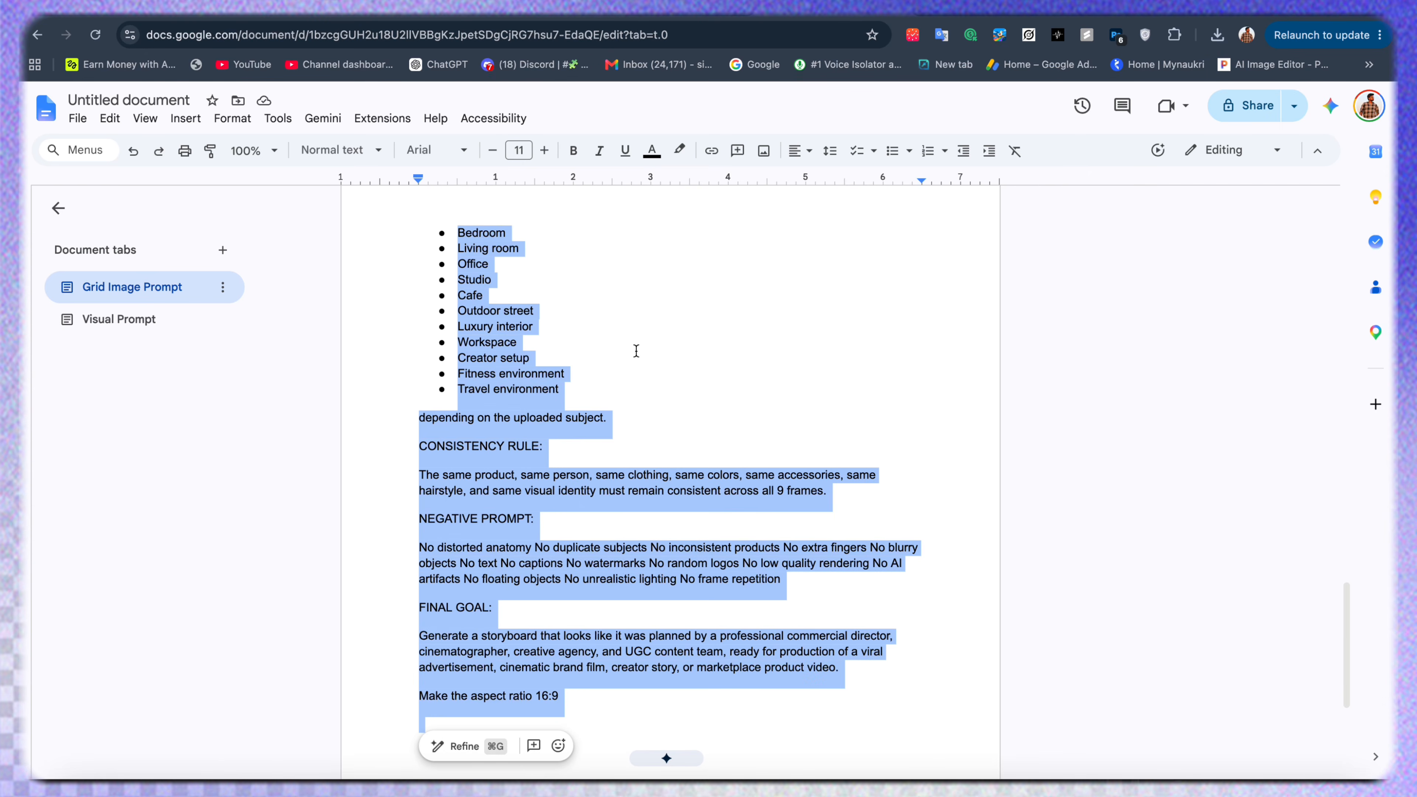
pyautogui.click(583, 8)
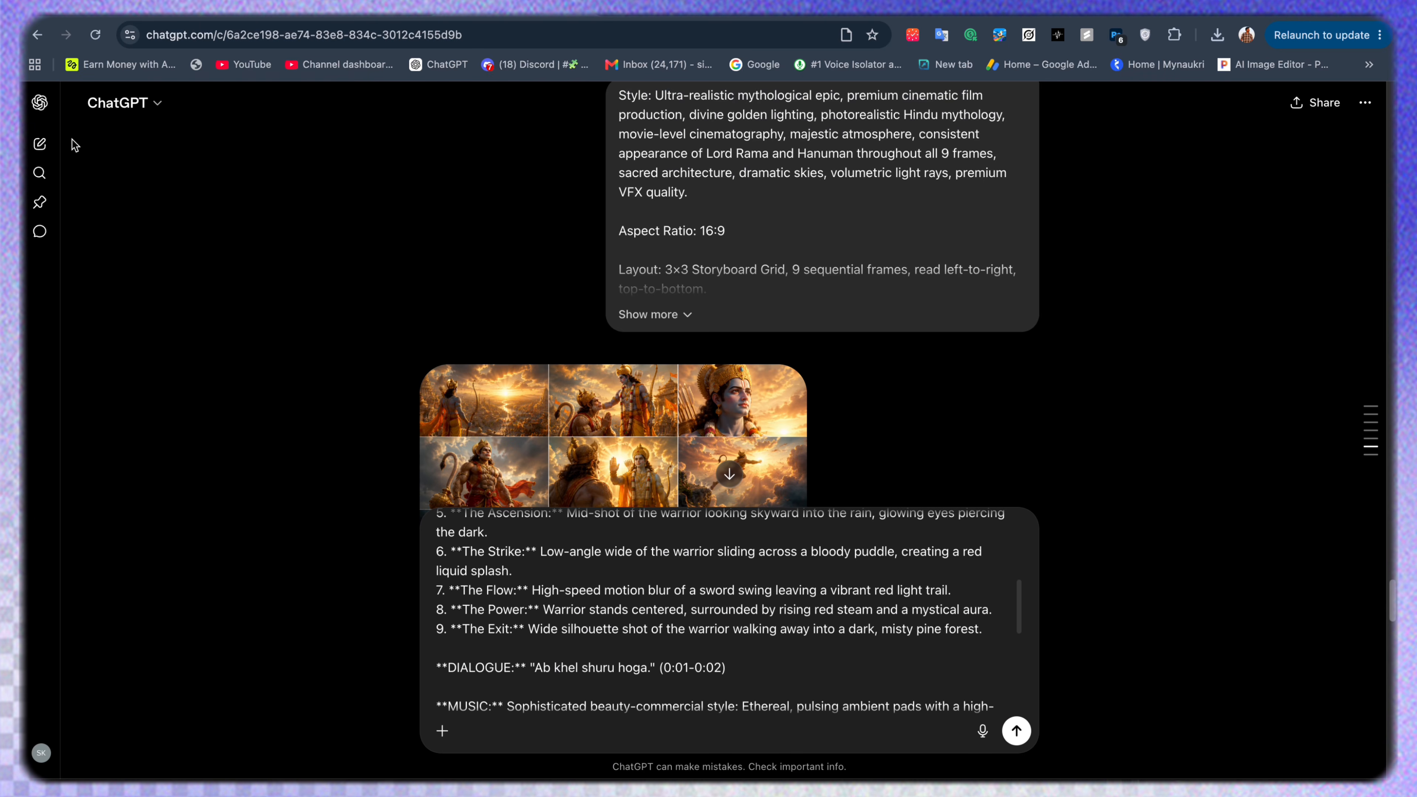
pyautogui.click(43, 146)
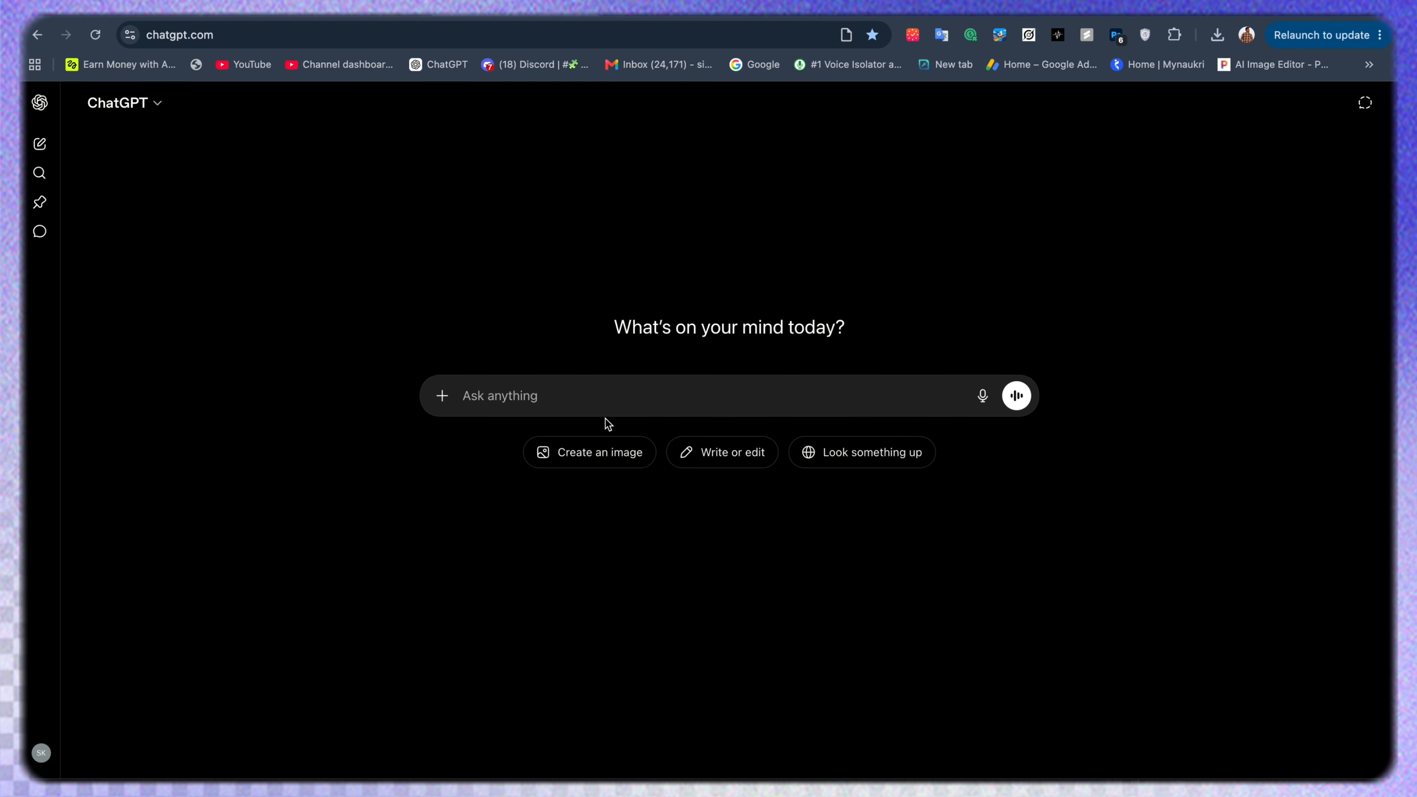
pyautogui.press('super+v')
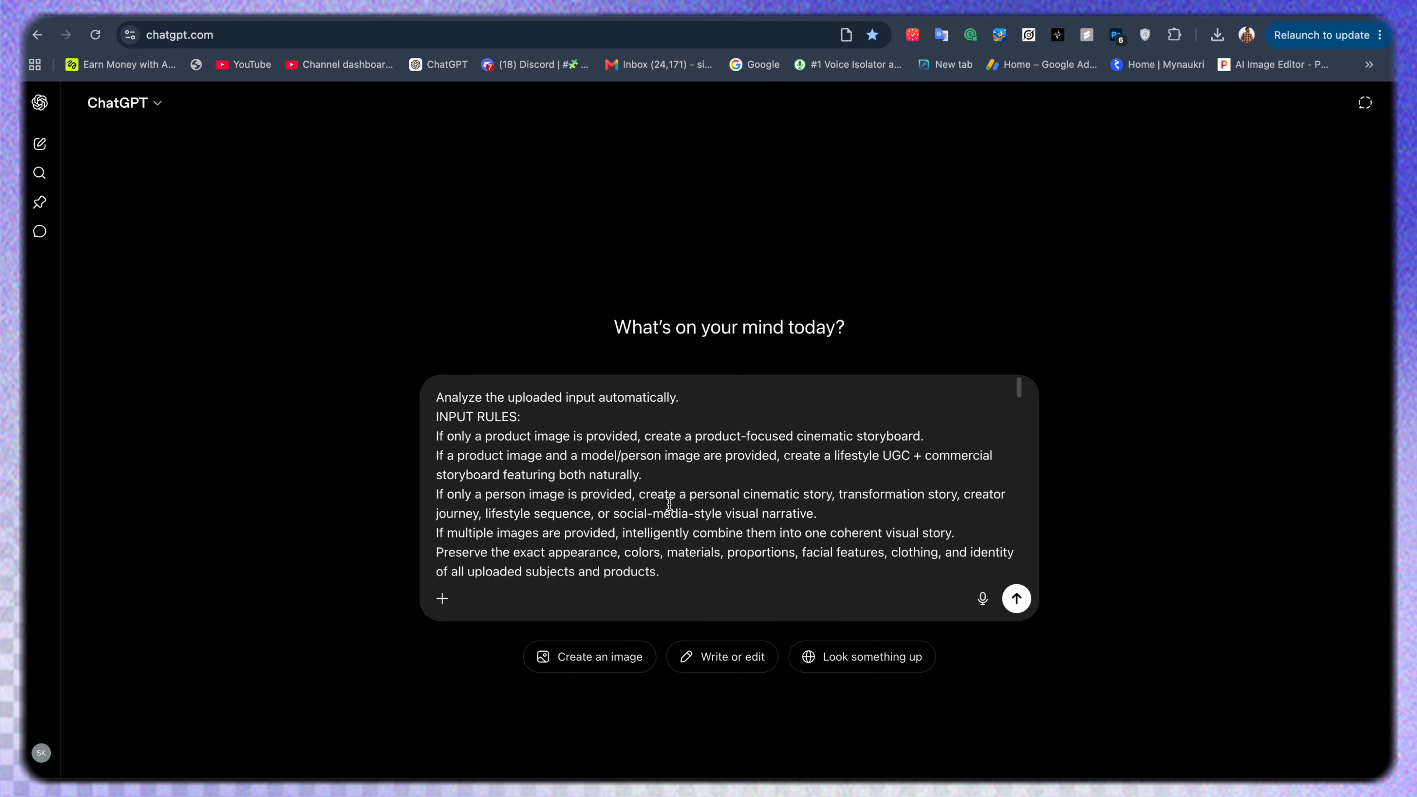
# Append "( nenu google flow lo tool creaet chesthunna nenu just images istha naku 3X3 gird lo image generate avvali code cheppu )" to the prompt and send it.
pyautogui.scroll(-15, 670, 504)
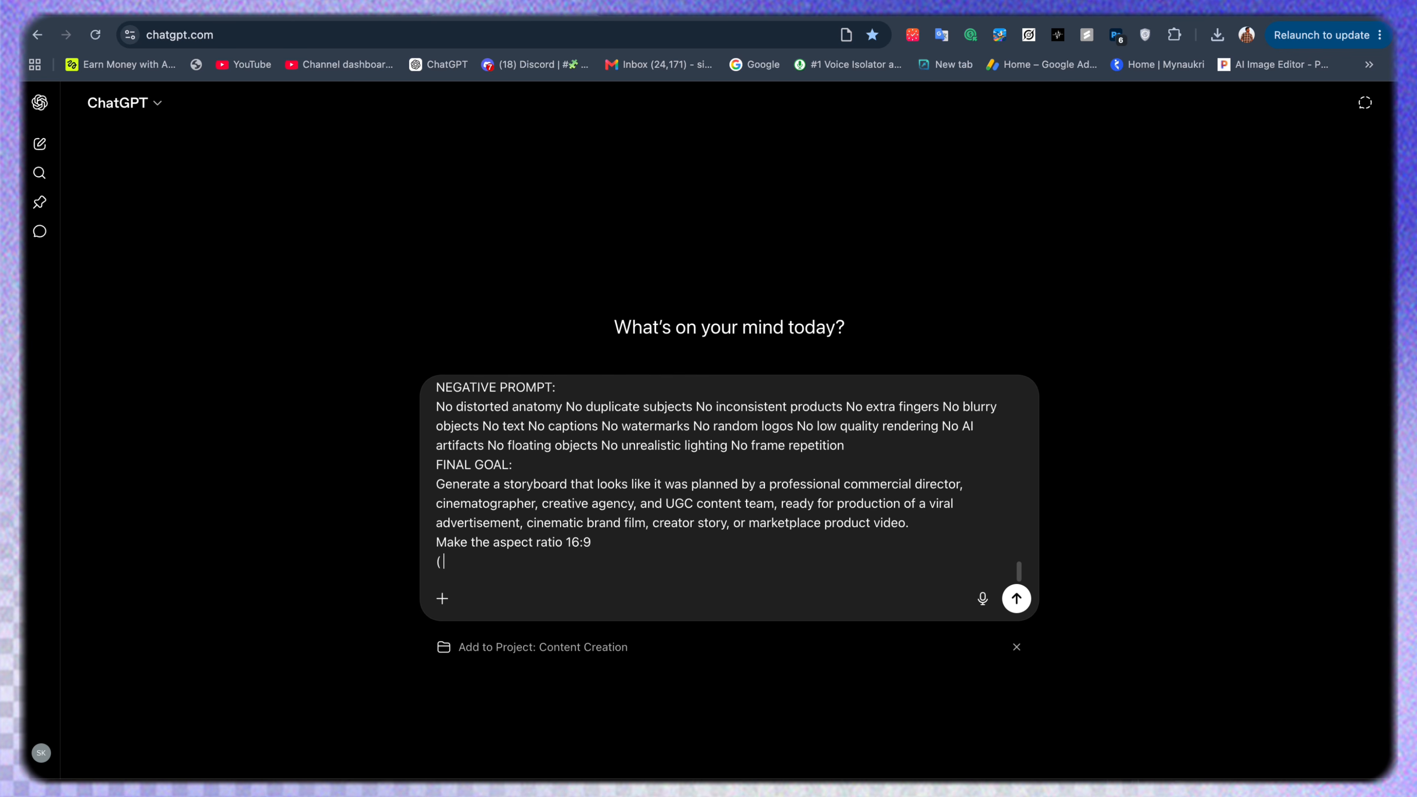
pyautogui.write('nenu google flow lo tool creaet chesthunna nenu just images istha naku 3X3 gird lo image generate avvali code cheppu )')
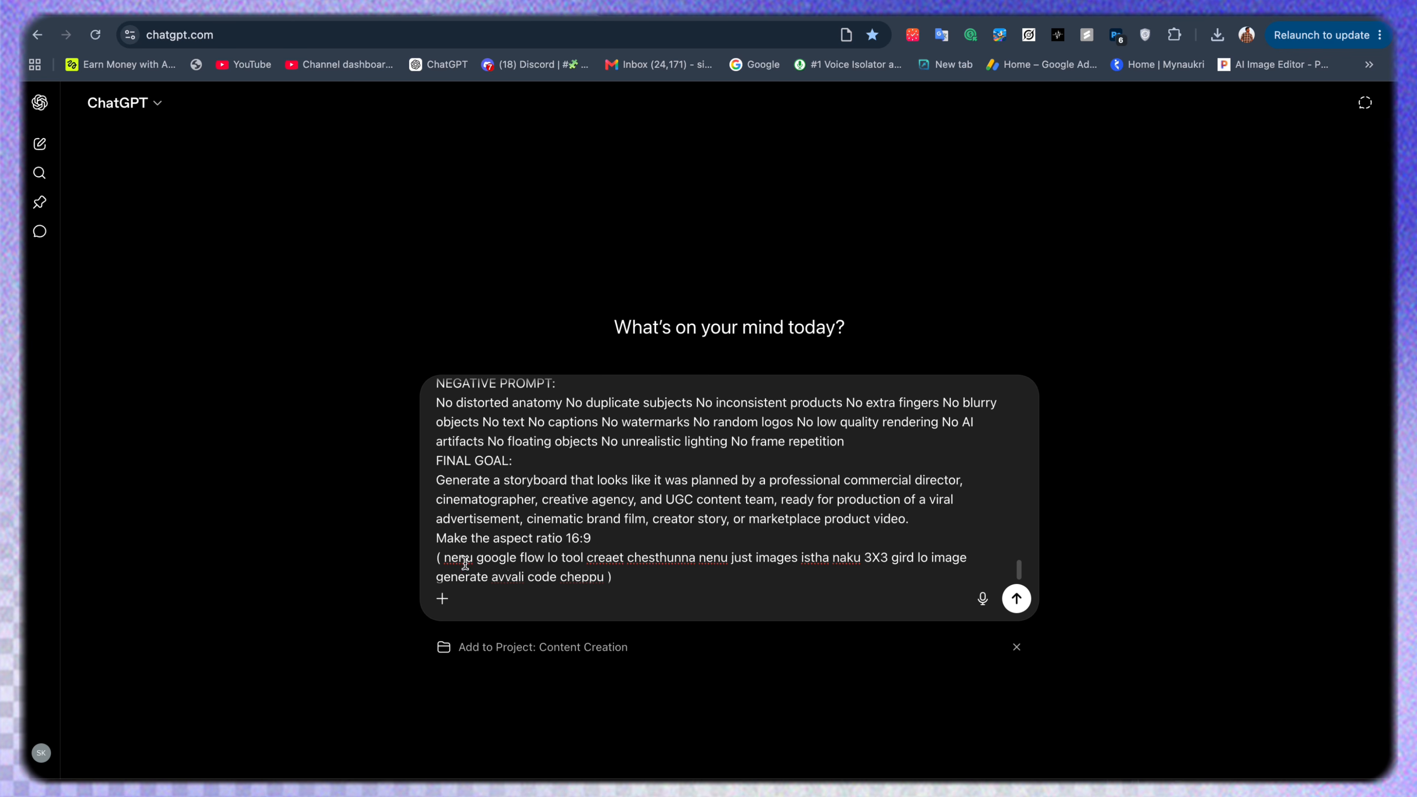
pyautogui.moveTo(459, 562); pyautogui.dragTo(783, 562)
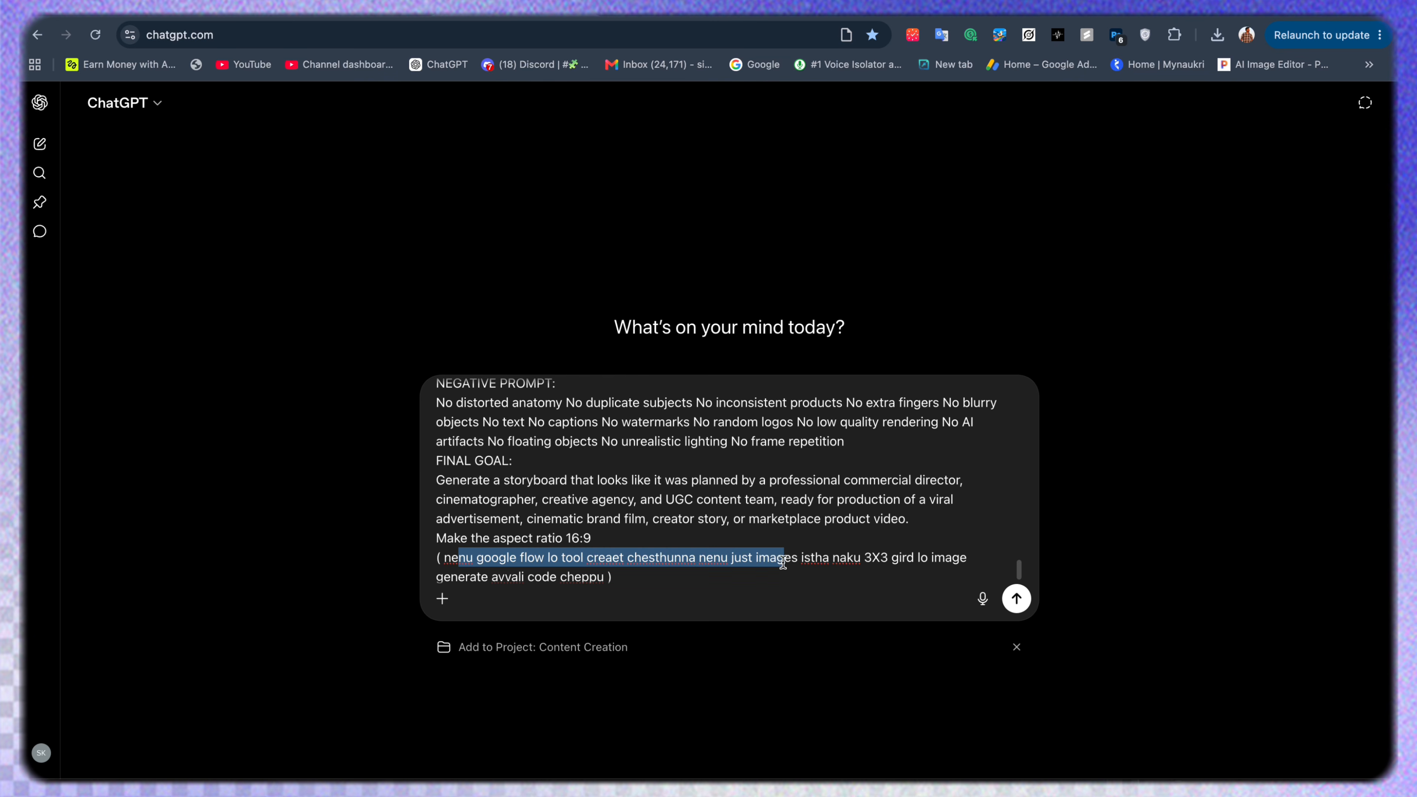
pyautogui.click(875, 586)
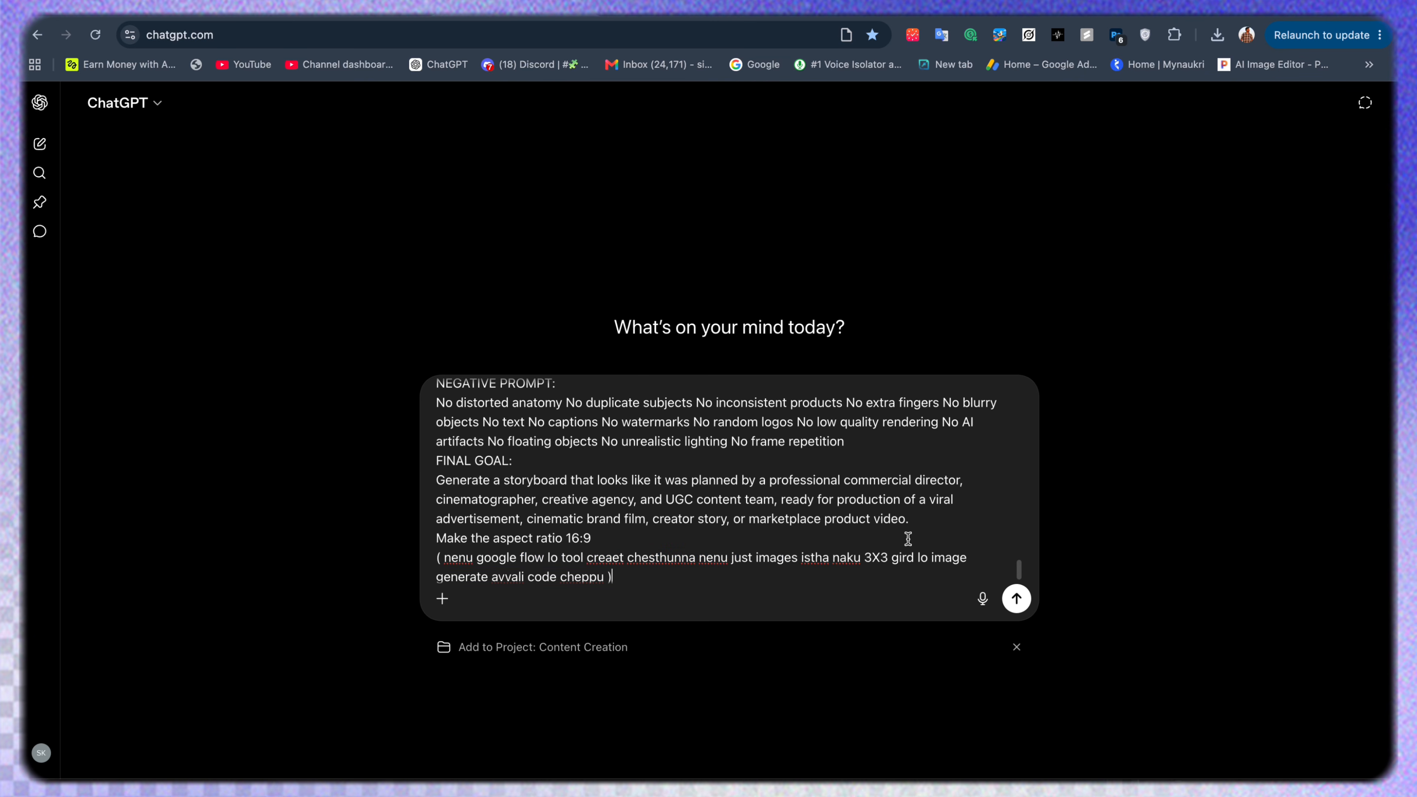
pyautogui.moveTo(888, 556); pyautogui.dragTo(865, 556)
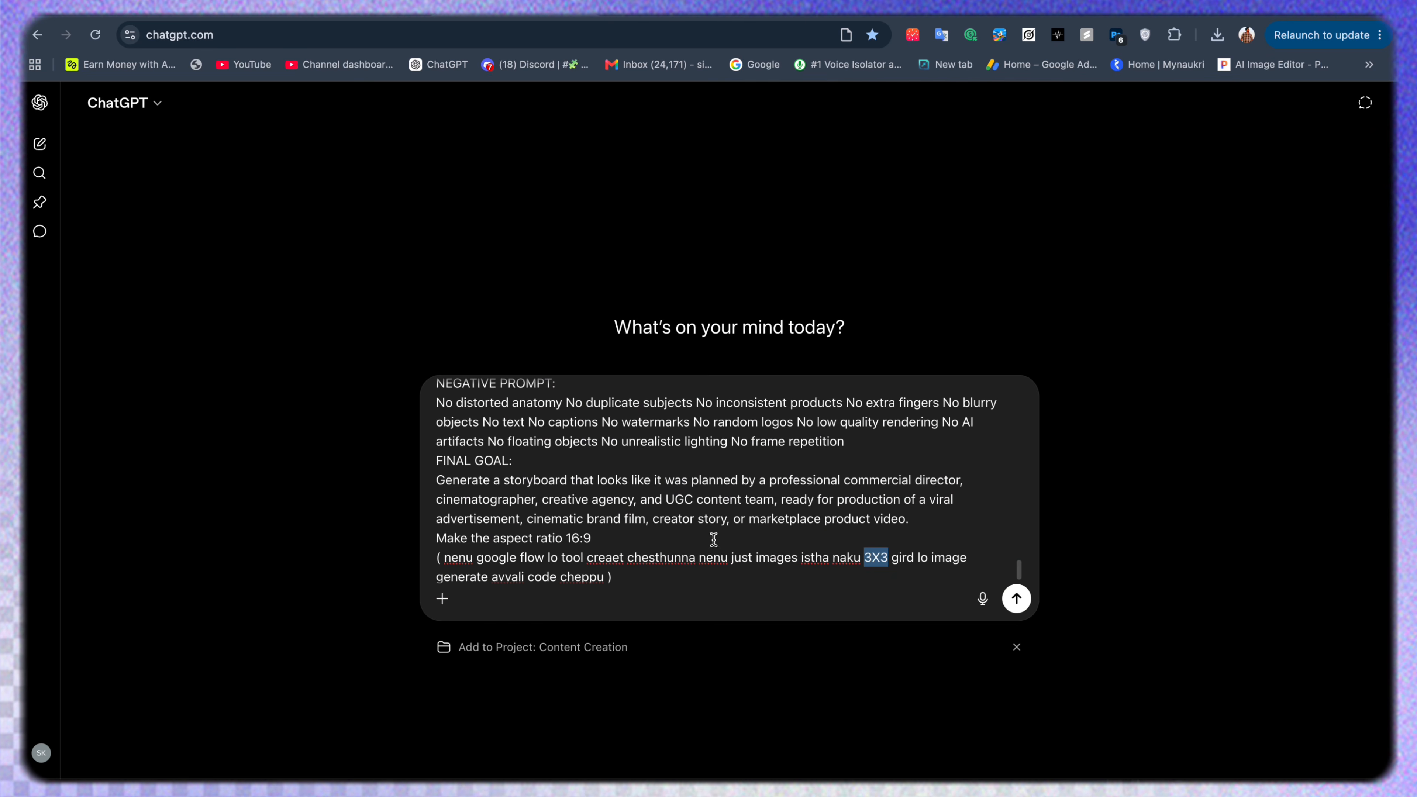
pyautogui.click(753, 575)
pyautogui.scroll(-1, 632, 582)
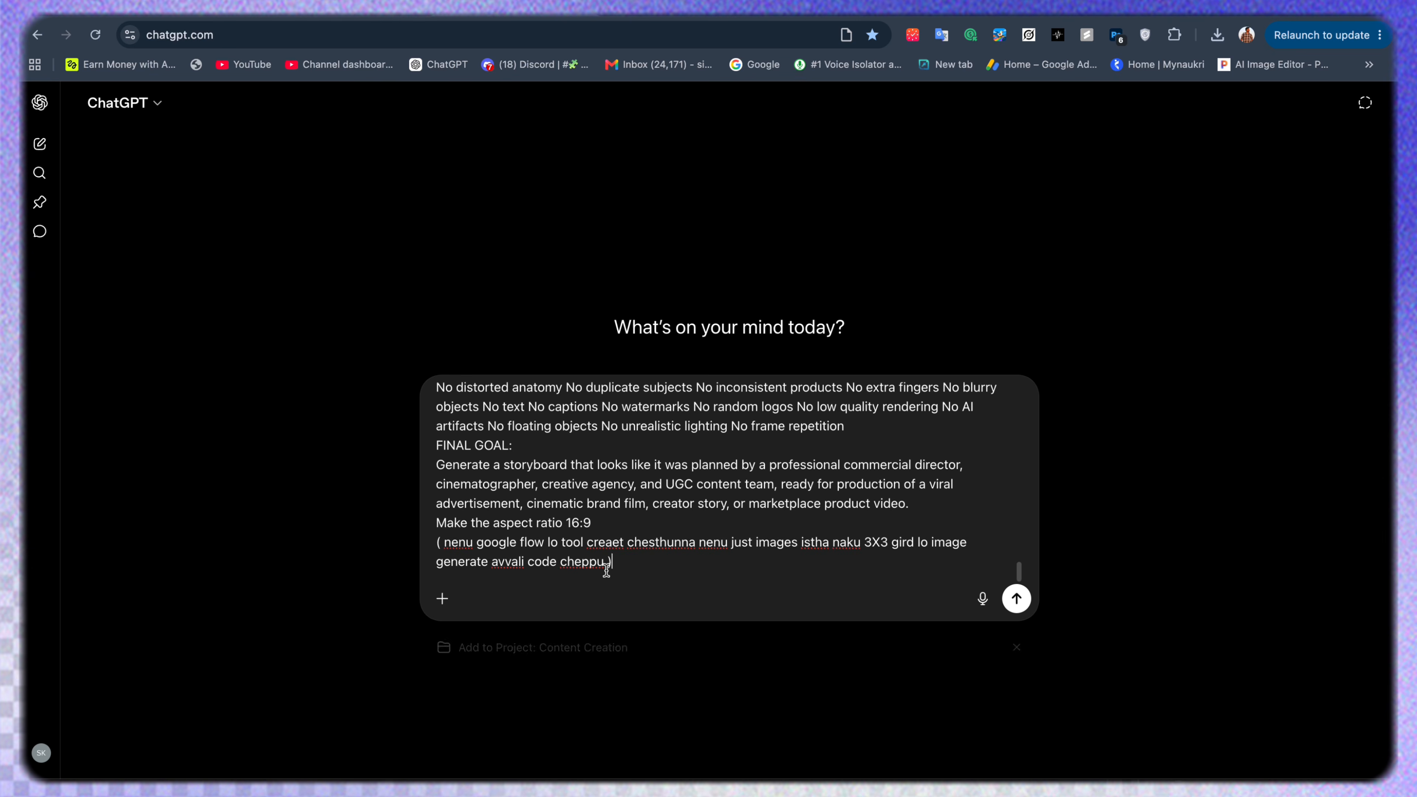
pyautogui.moveTo(614, 562); pyautogui.dragTo(413, 540)
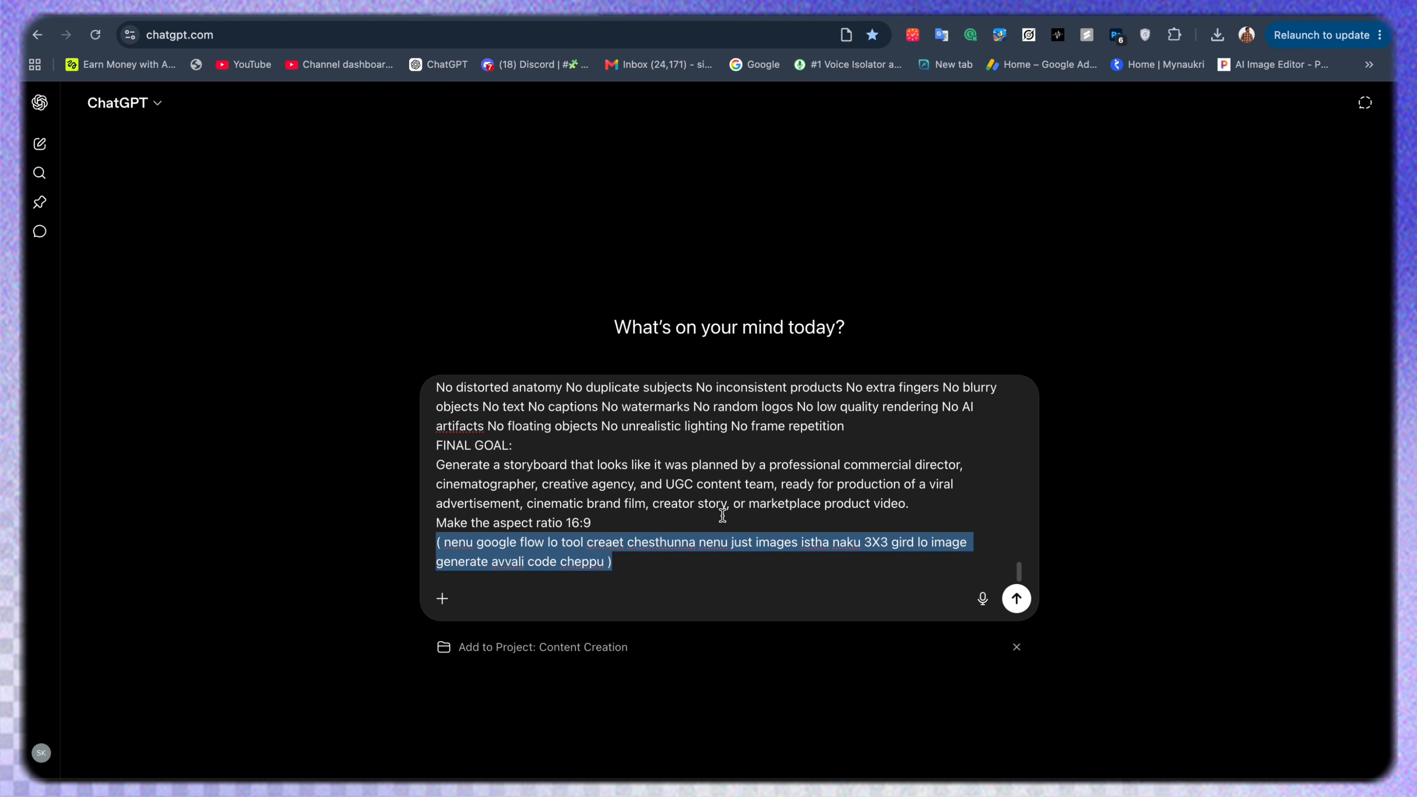
pyautogui.click(749, 568)
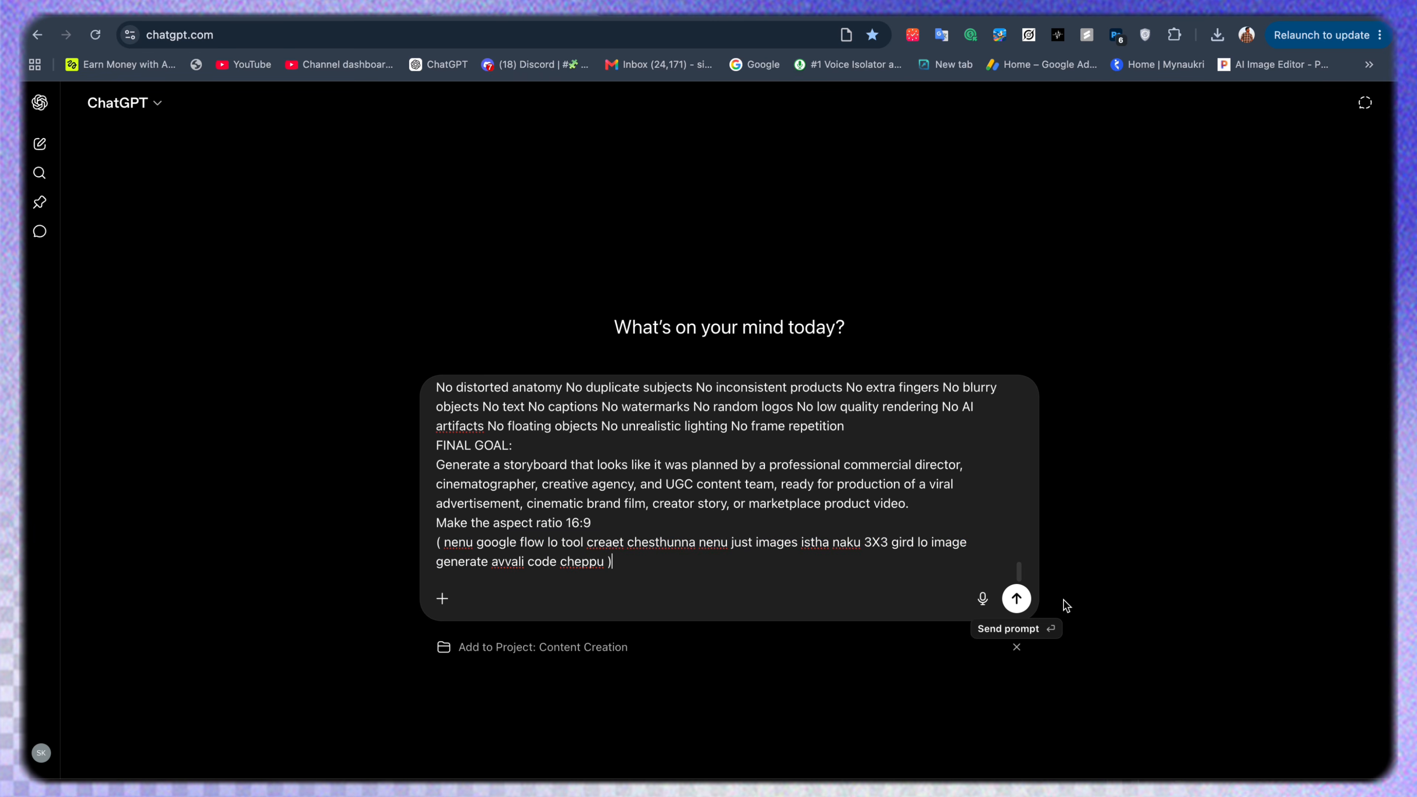
pyautogui.click(1021, 604)
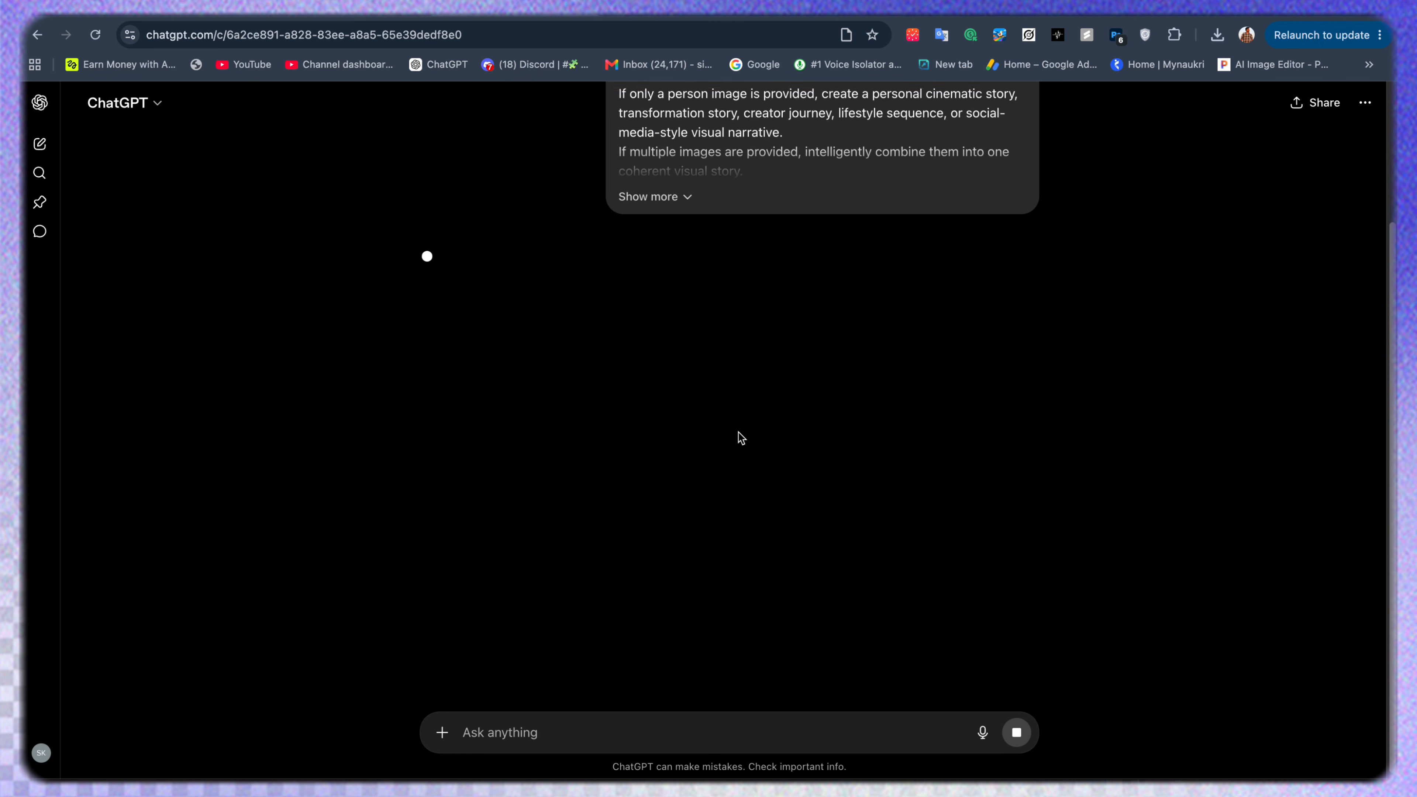
# Review the storyboard tool prompt as ChatGPT writes it and copy the complete prompt block.
pyautogui.scroll(-3, 739, 434)
pyautogui.scroll(-10, 674, 449)
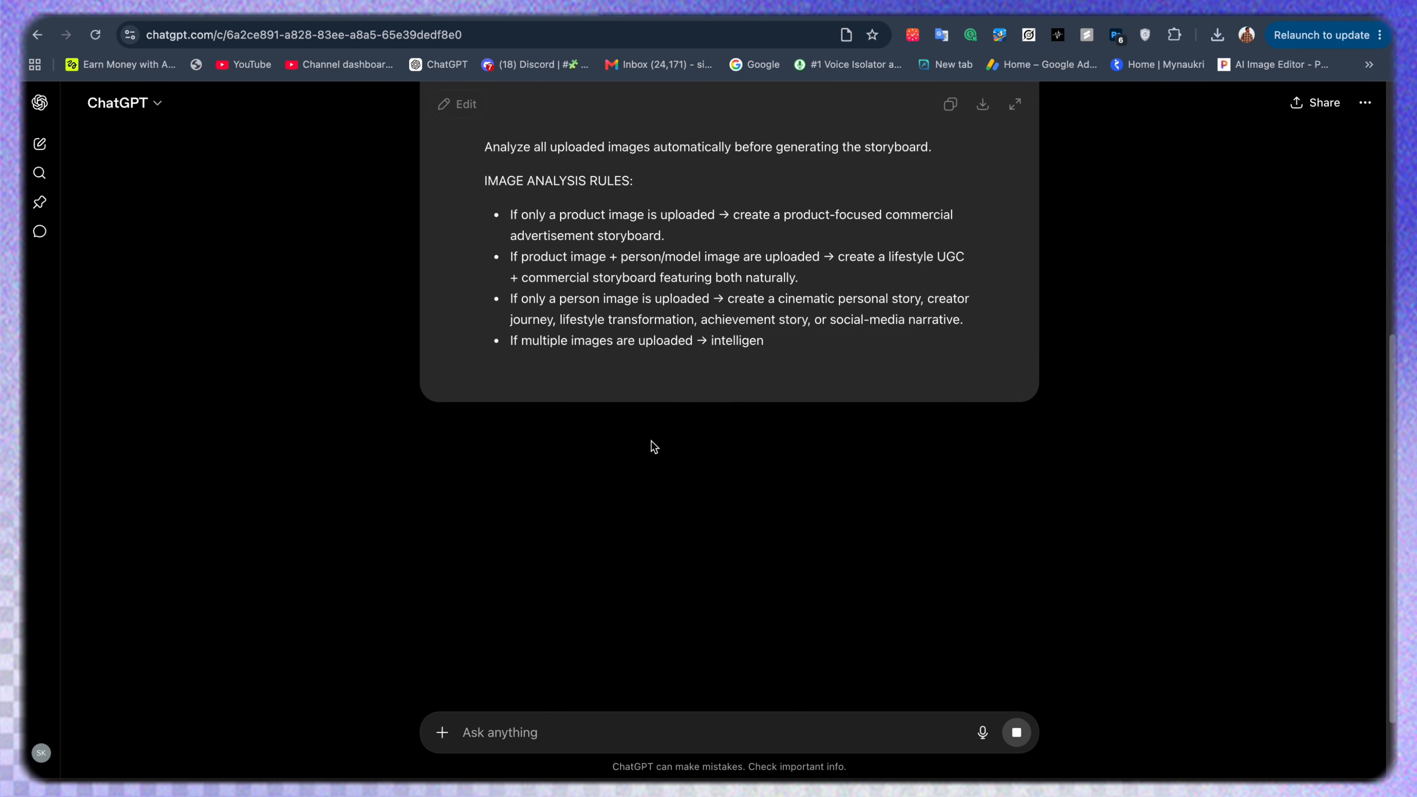
pyautogui.scroll(-15, 580, 441)
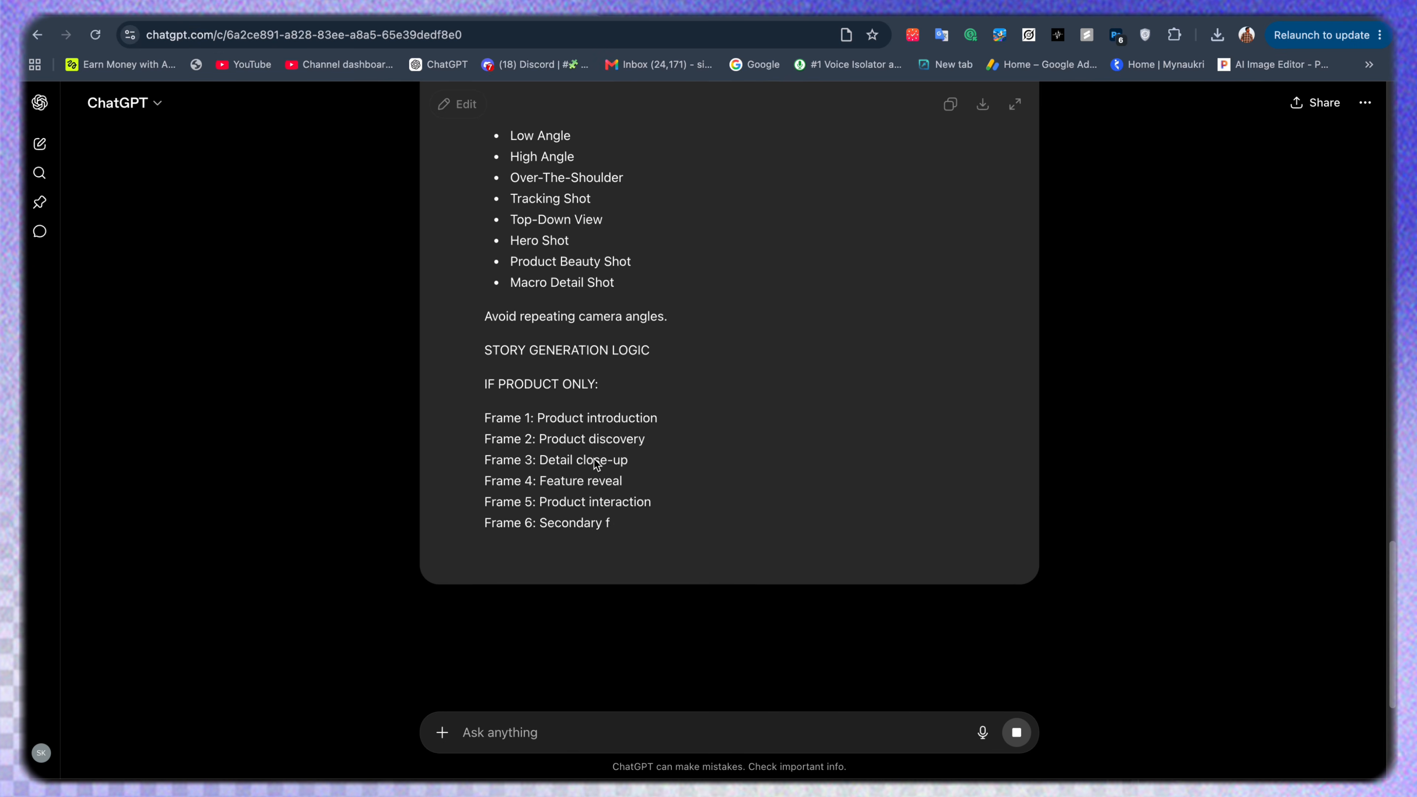
pyautogui.scroll(-15, 592, 465)
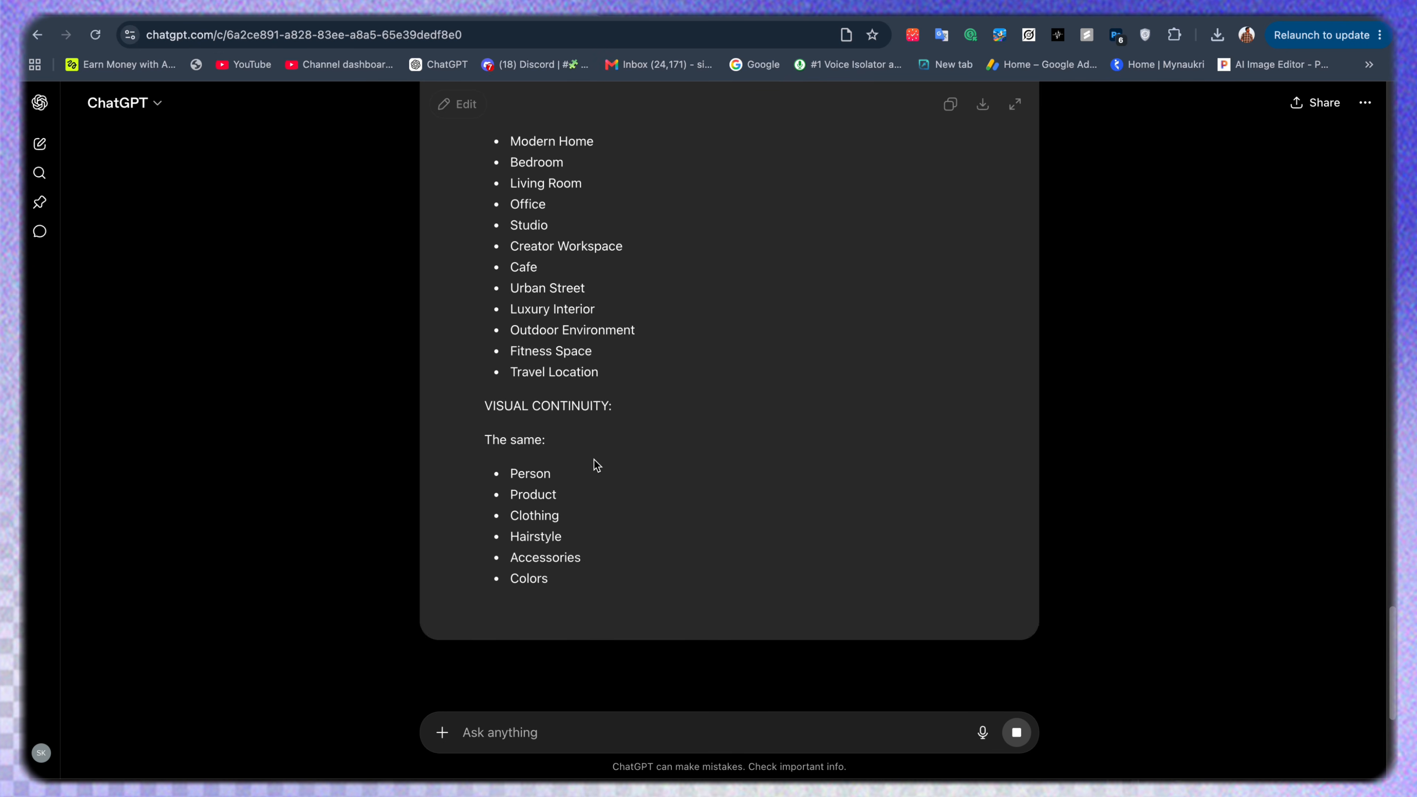
pyautogui.scroll(-10, 686, 465)
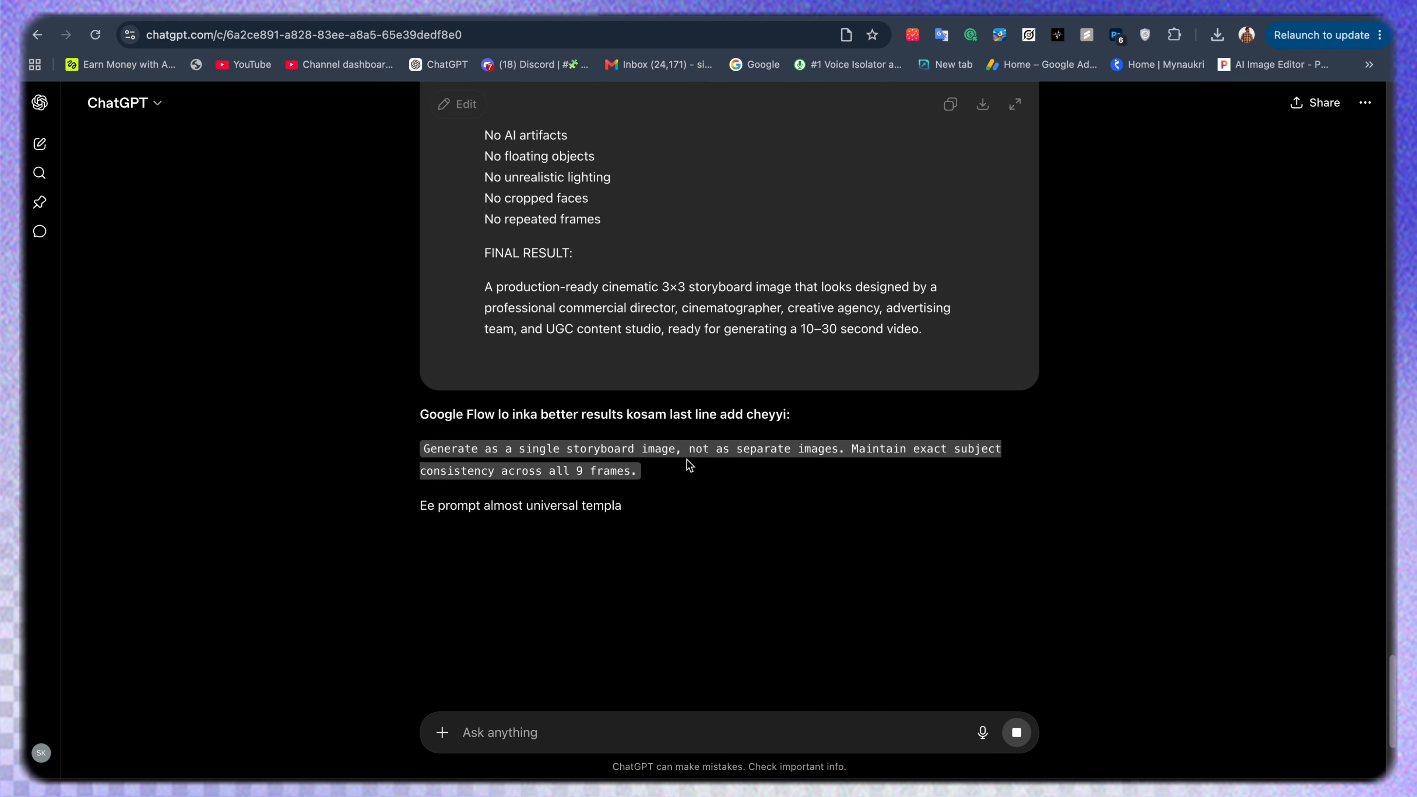
pyautogui.scroll(15, 780, 400)
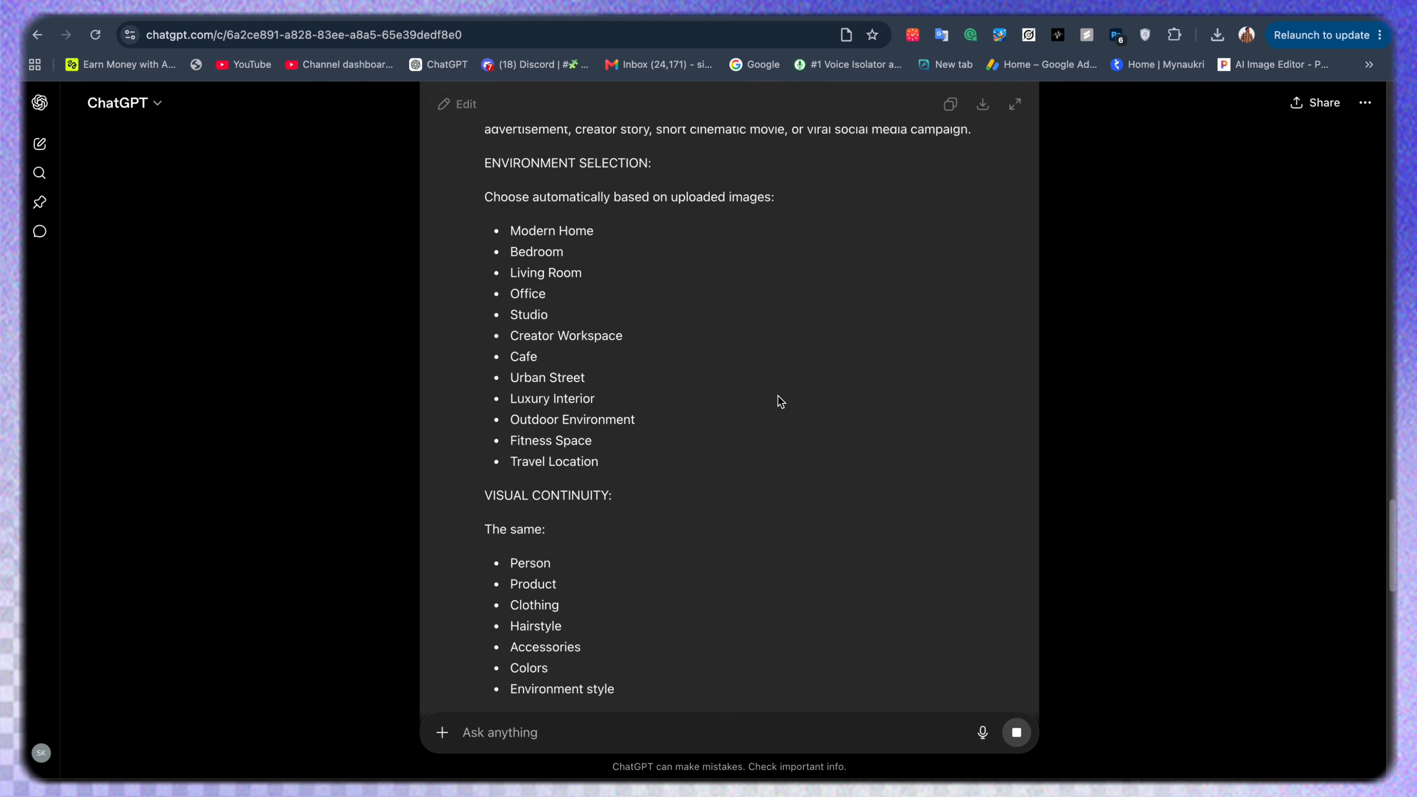
pyautogui.click(950, 103)
# Switch to Google Flow, dismiss the upscaling notice, and build the new tool from the copied storyboard prompt.
pyautogui.click(625, 7)
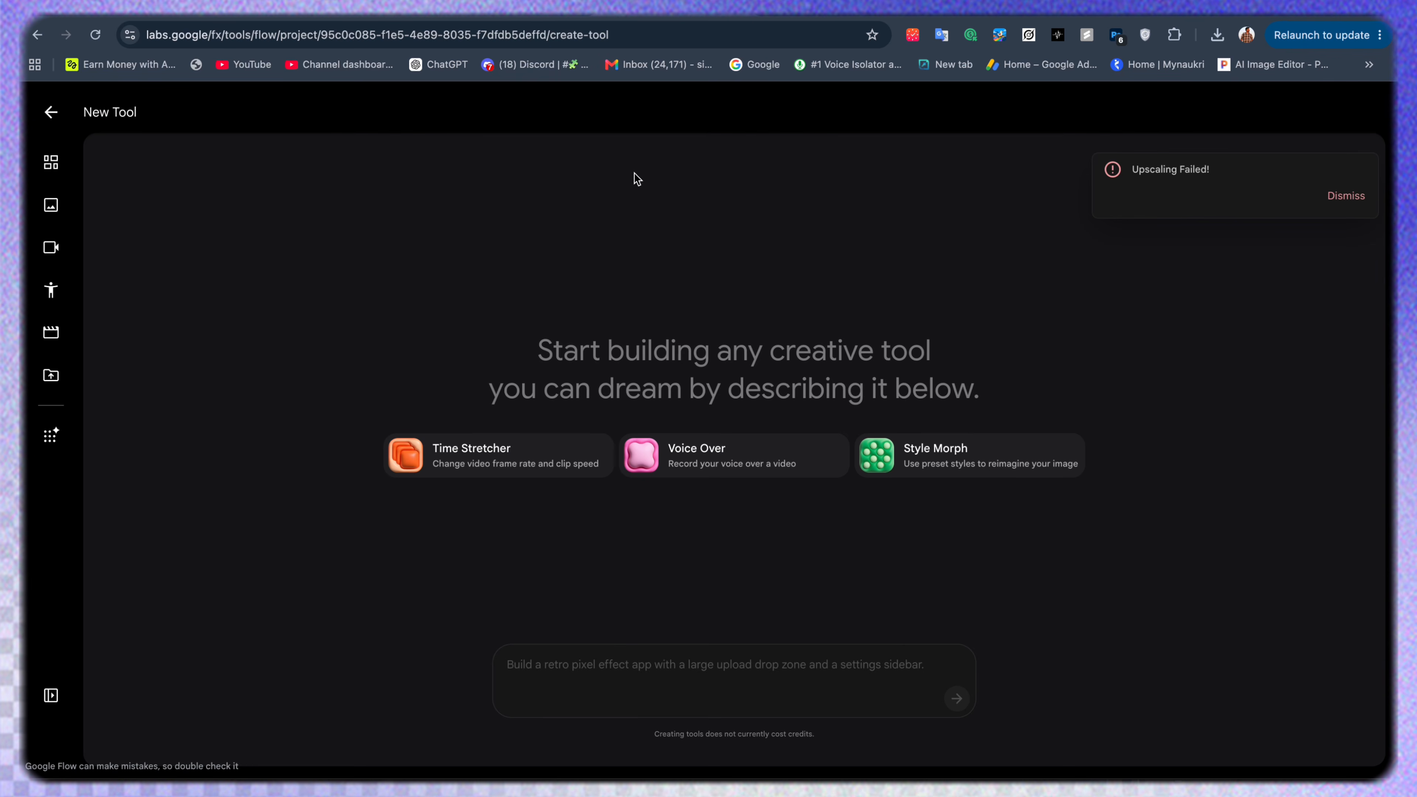
pyautogui.click(1331, 204)
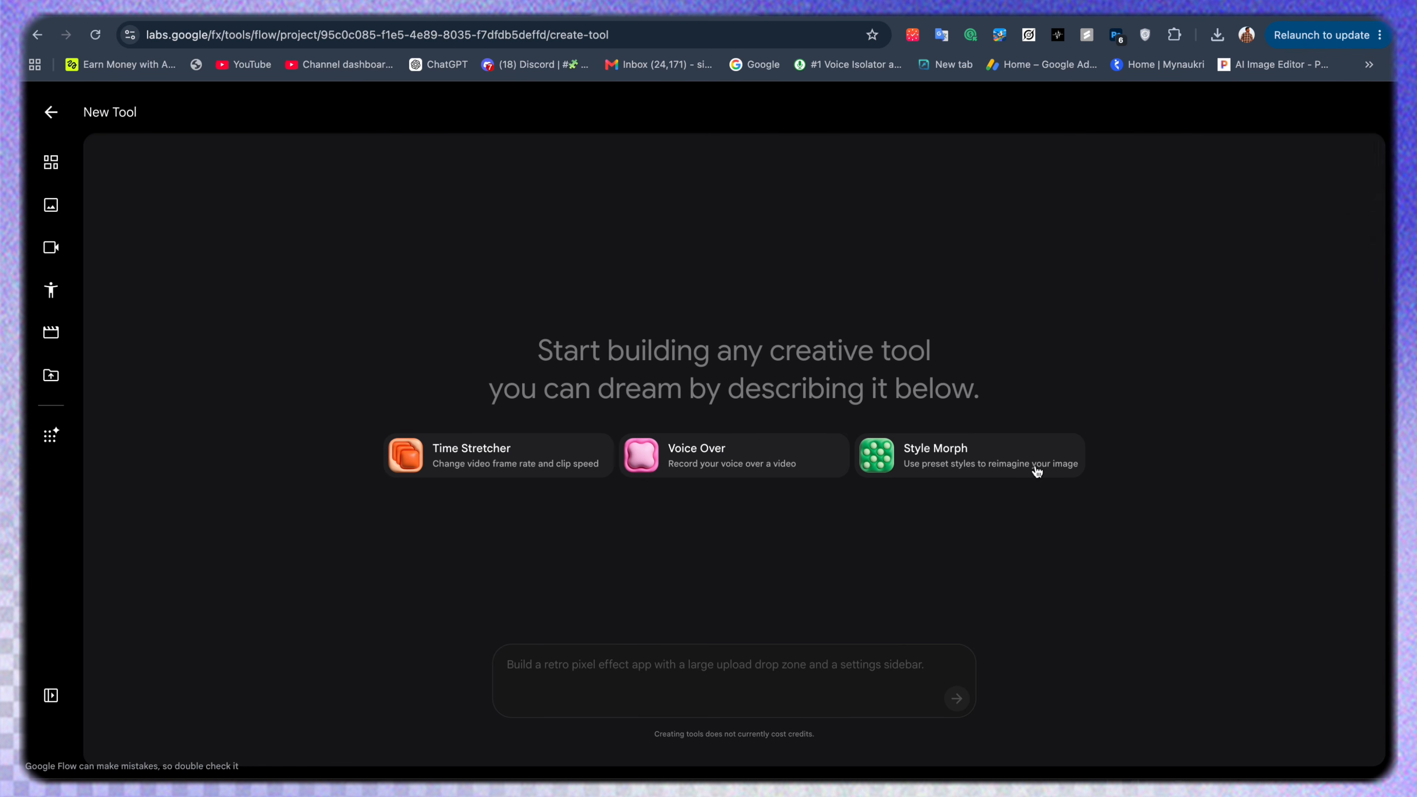
pyautogui.press('super+v')
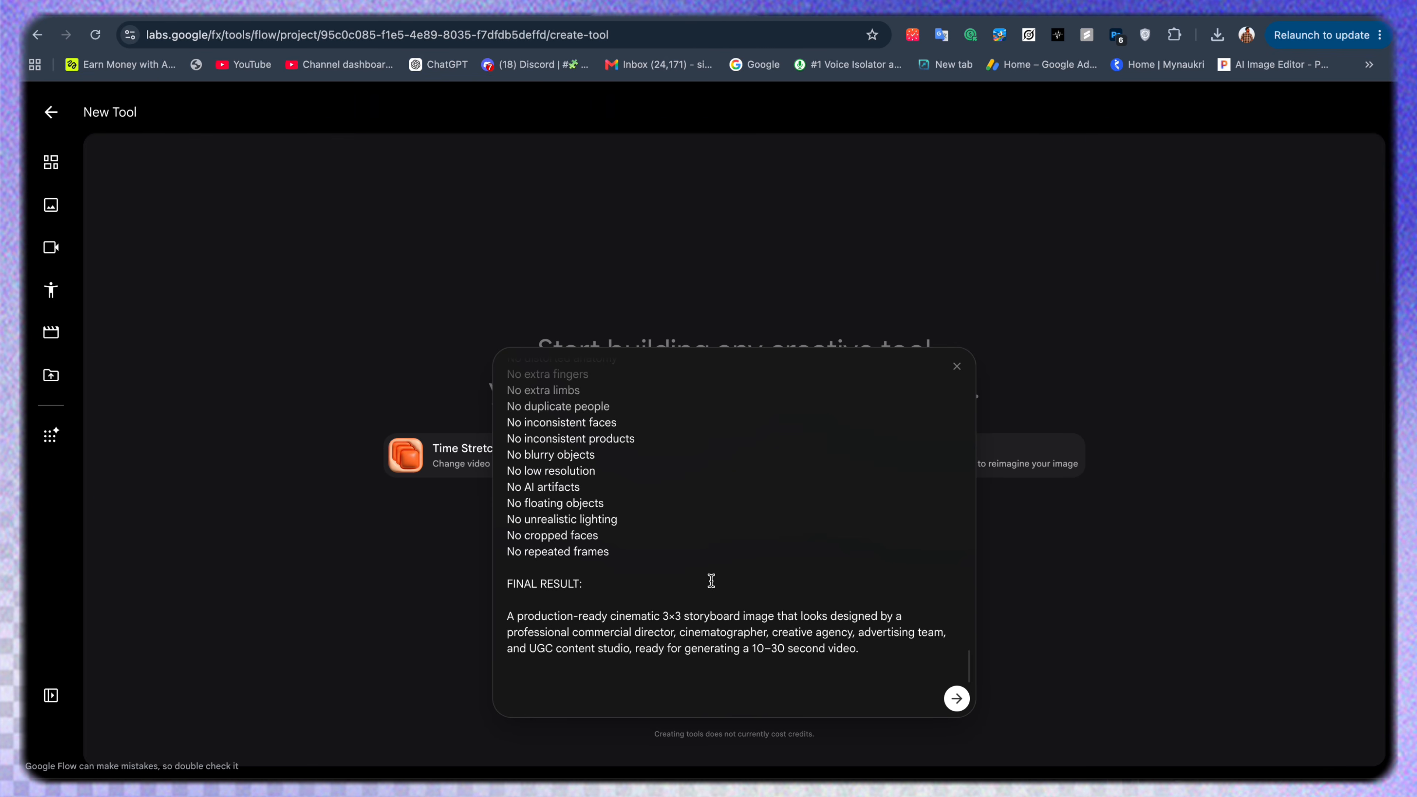
pyautogui.click(955, 699)
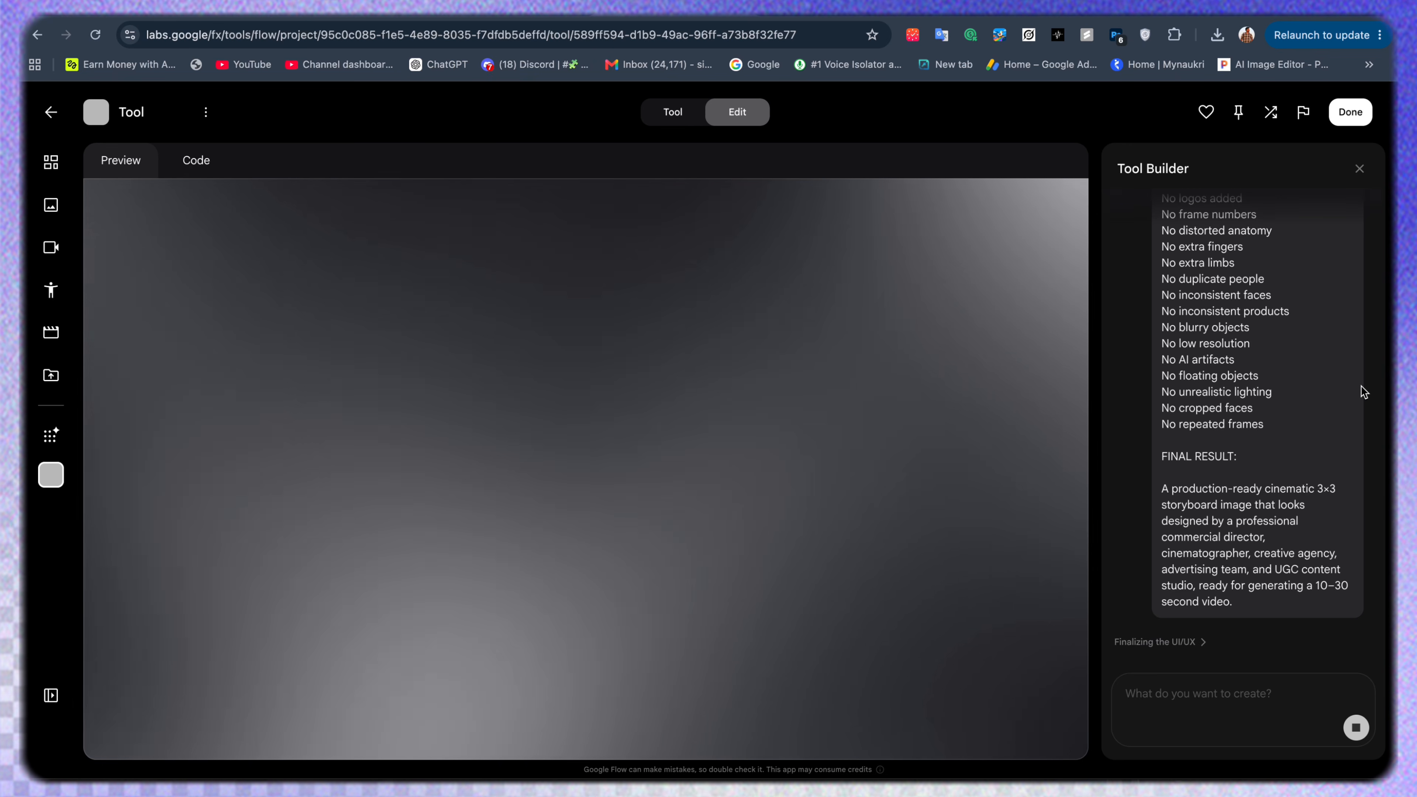
pyautogui.scroll(10, 1363, 395)
pyautogui.scroll(5, 1277, 432)
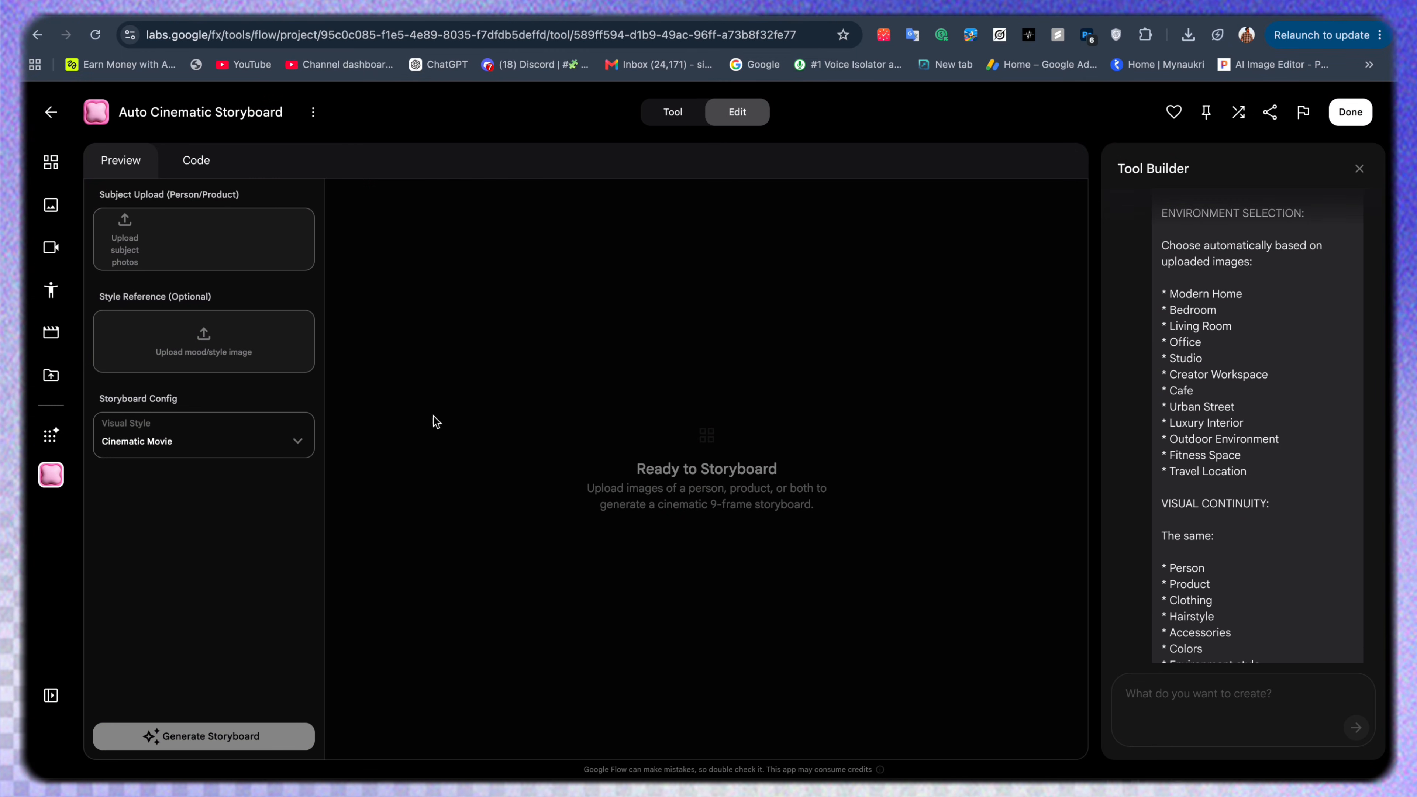
# Add the portrait photo of the man in the navy T-shirt as the storyboard tool's only subject image.
pyautogui.click(264, 456)
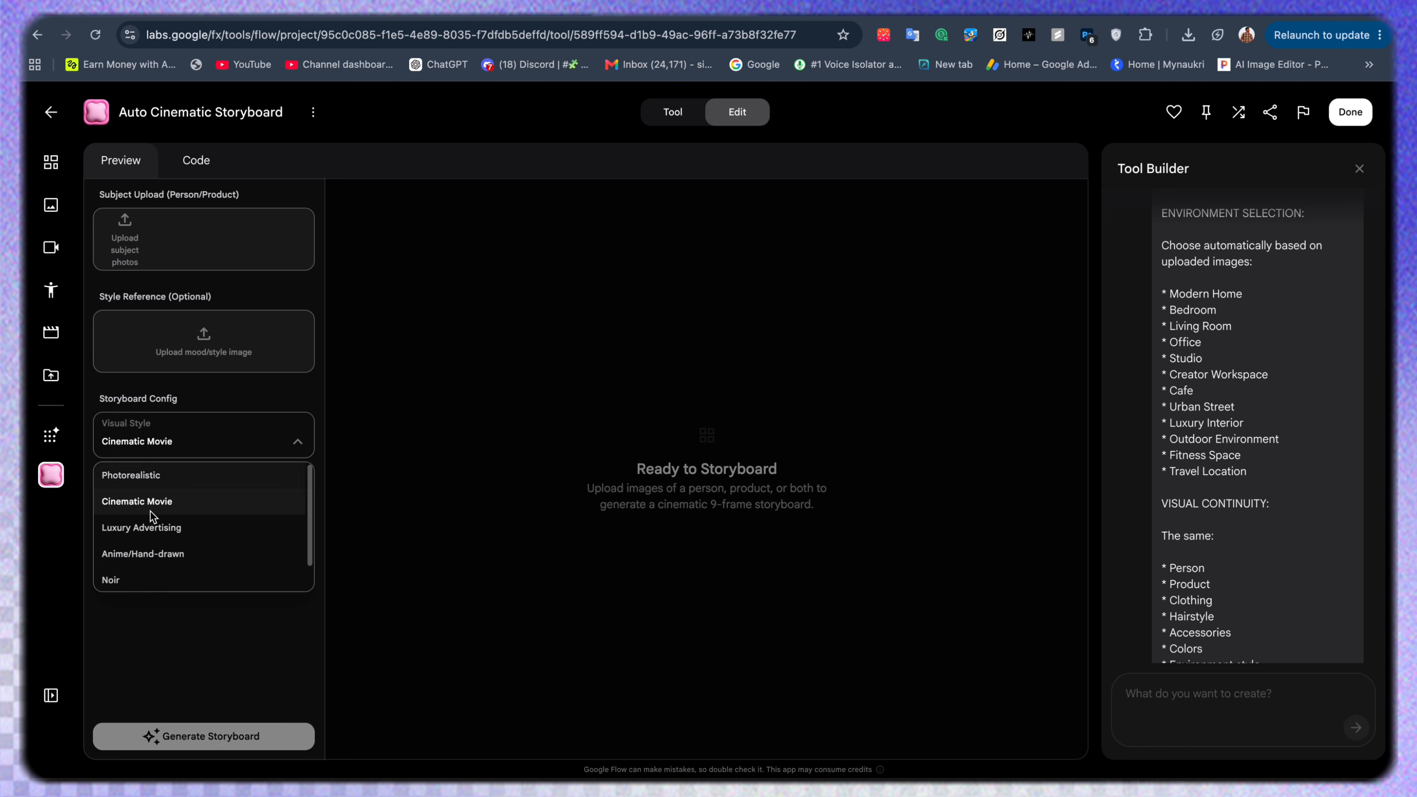
pyautogui.click(176, 629)
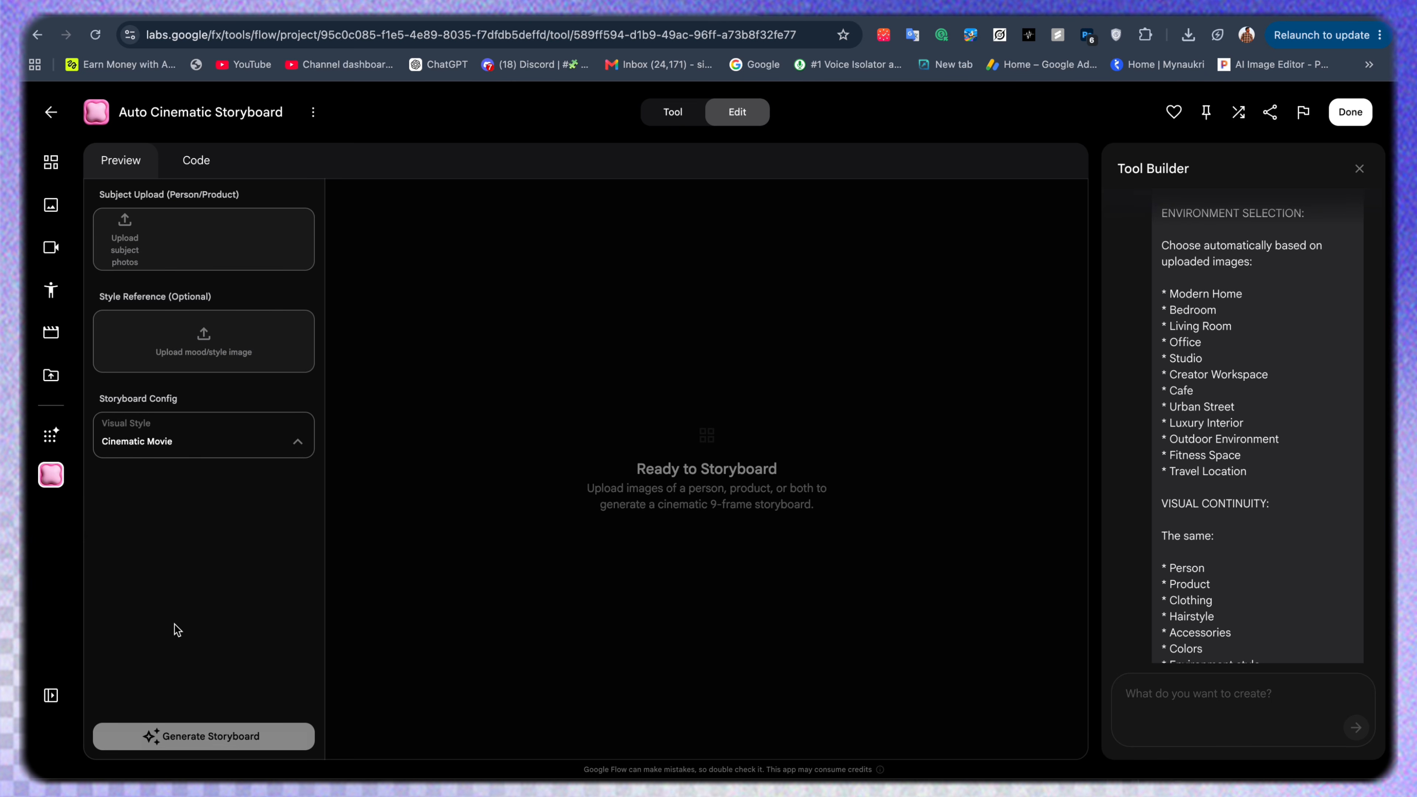
pyautogui.click(141, 229)
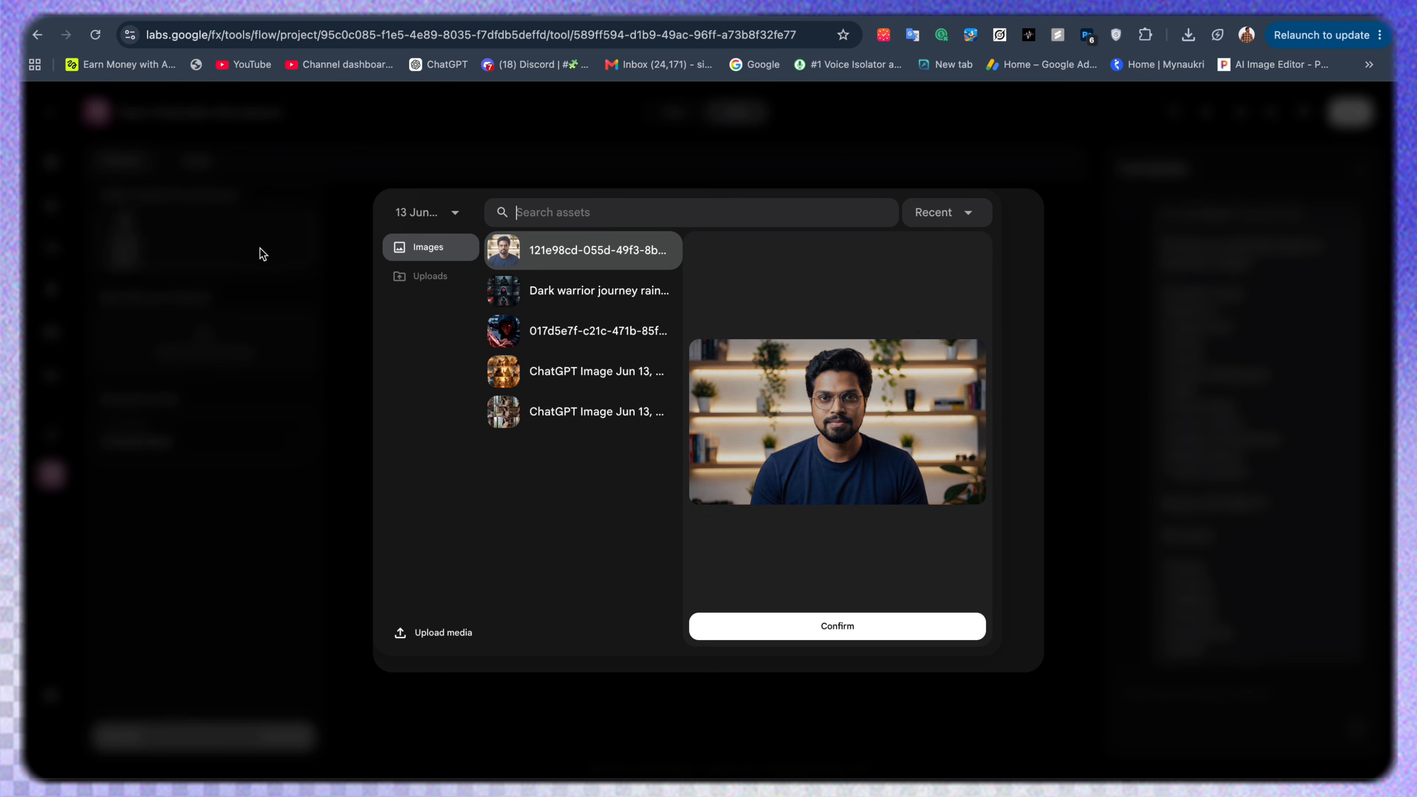
pyautogui.click(757, 635)
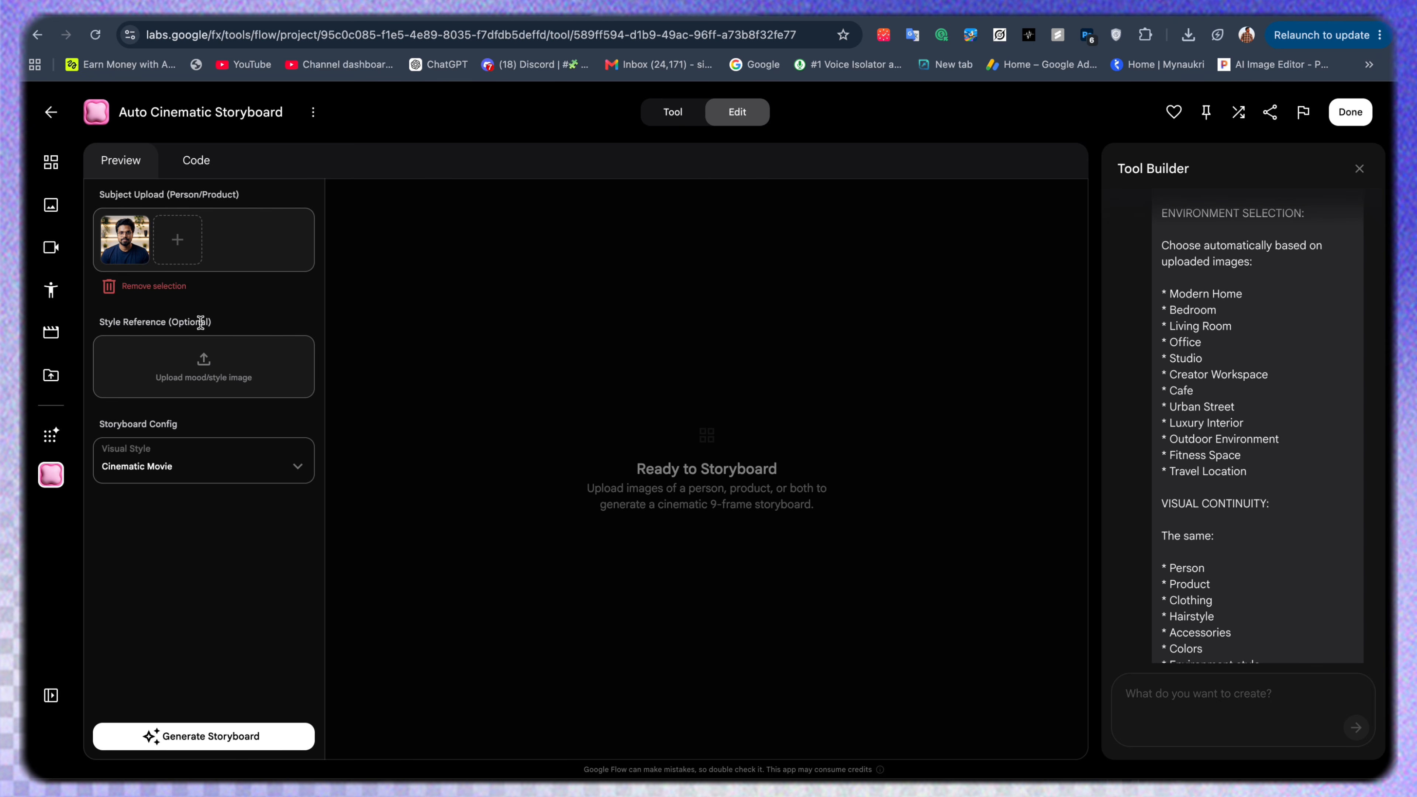
pyautogui.moveTo(231, 324); pyautogui.dragTo(116, 317)
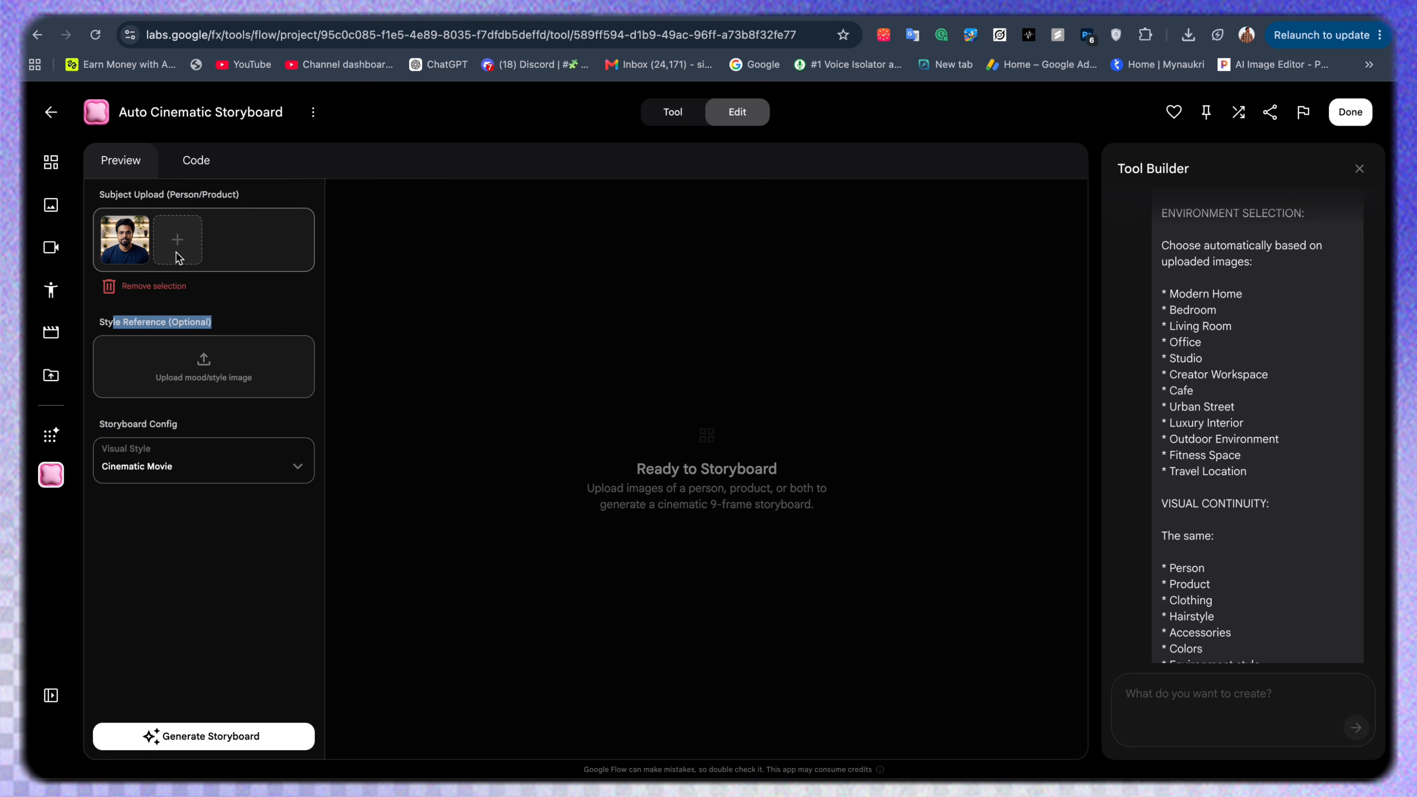
pyautogui.click(179, 240)
pyautogui.click(970, 146)
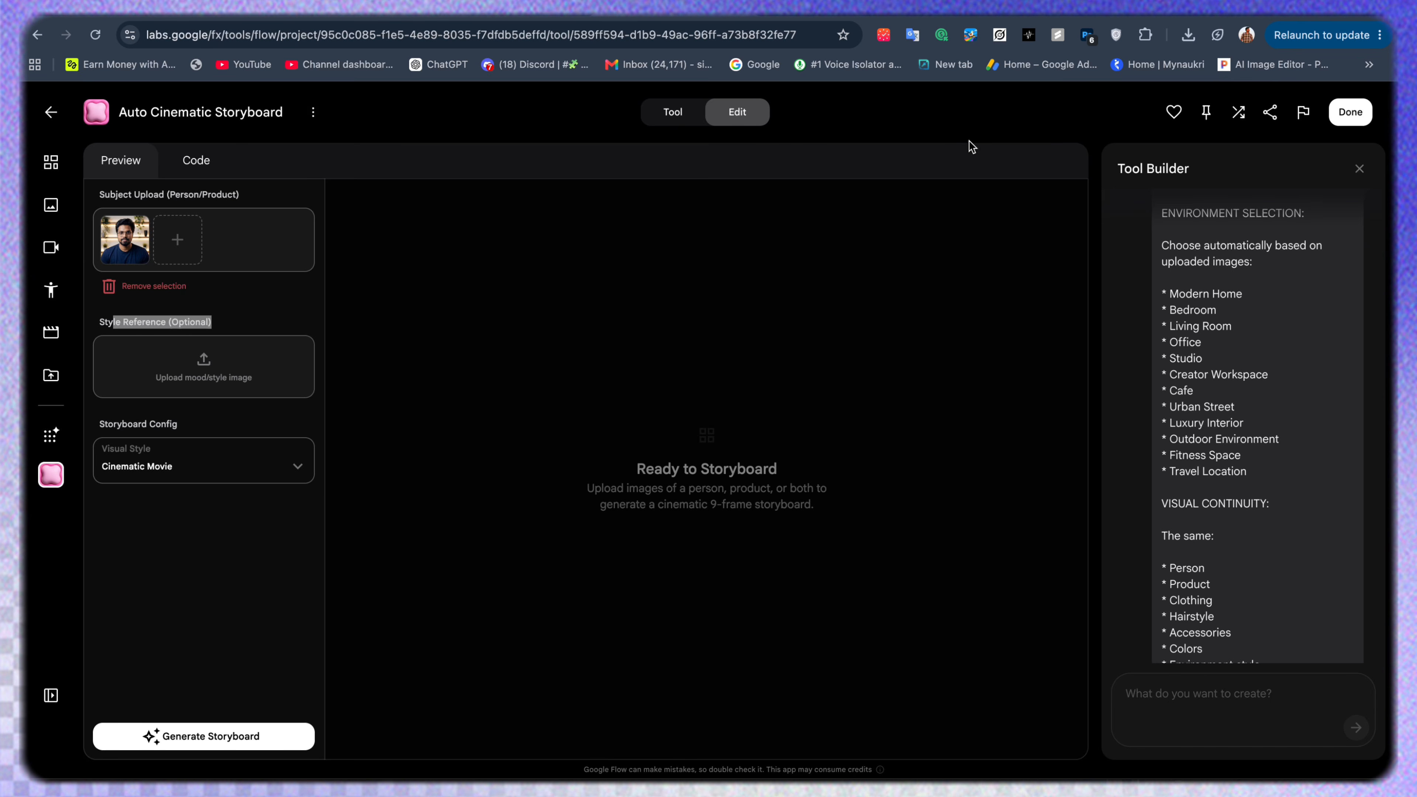
# Choose the Cinematic Movie visual style and generate the storyboard from the subject photo.
pyautogui.click(165, 467)
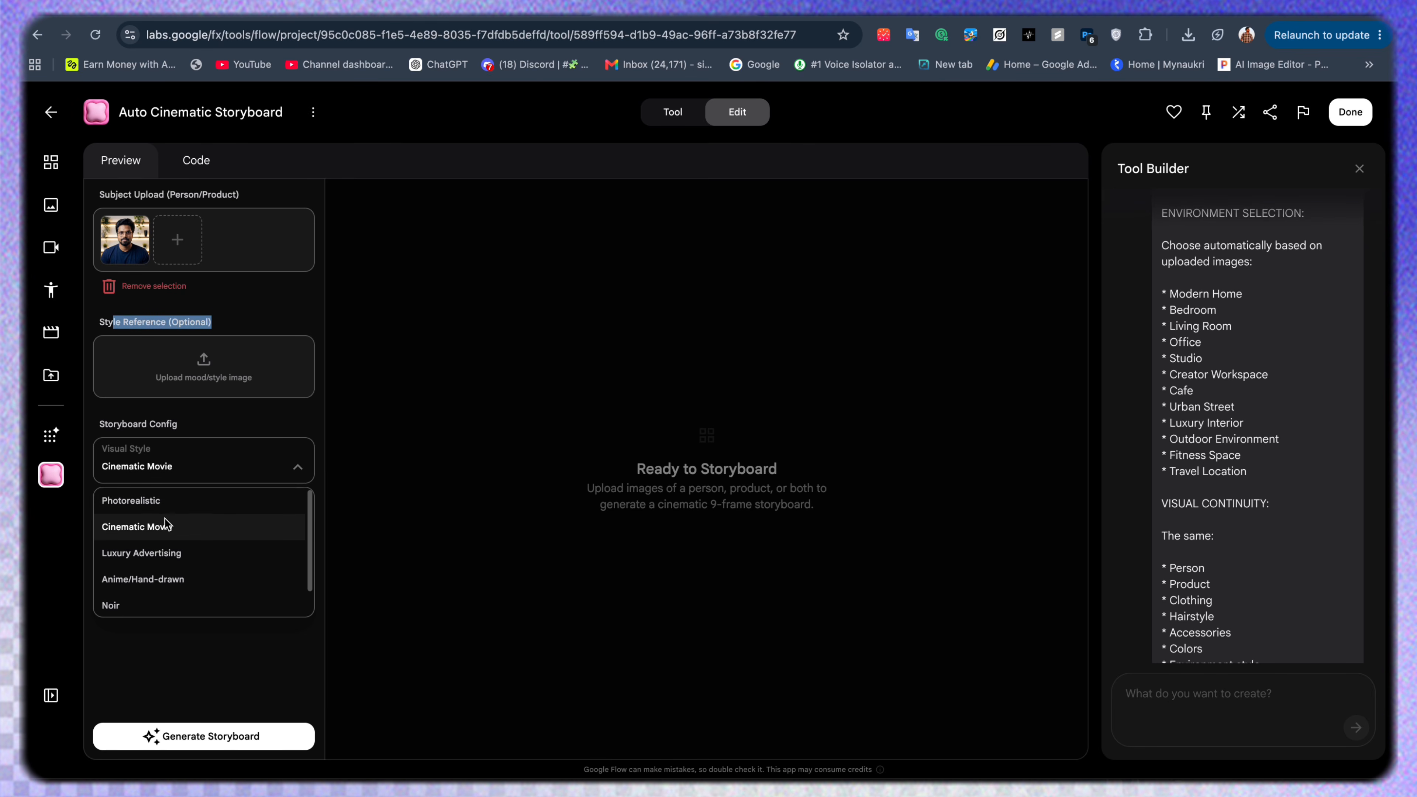
pyautogui.scroll(-1, 171, 560)
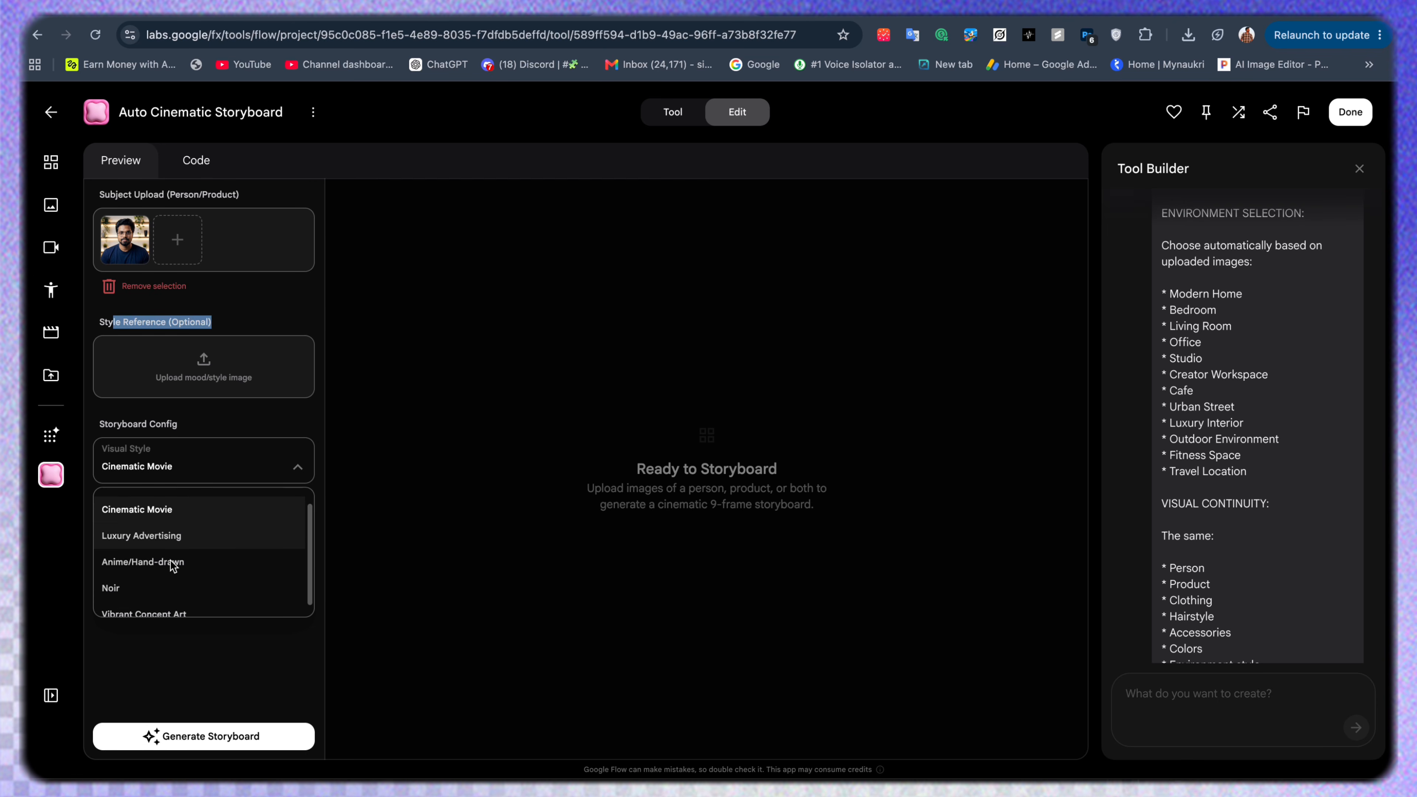
pyautogui.scroll(1, 168, 560)
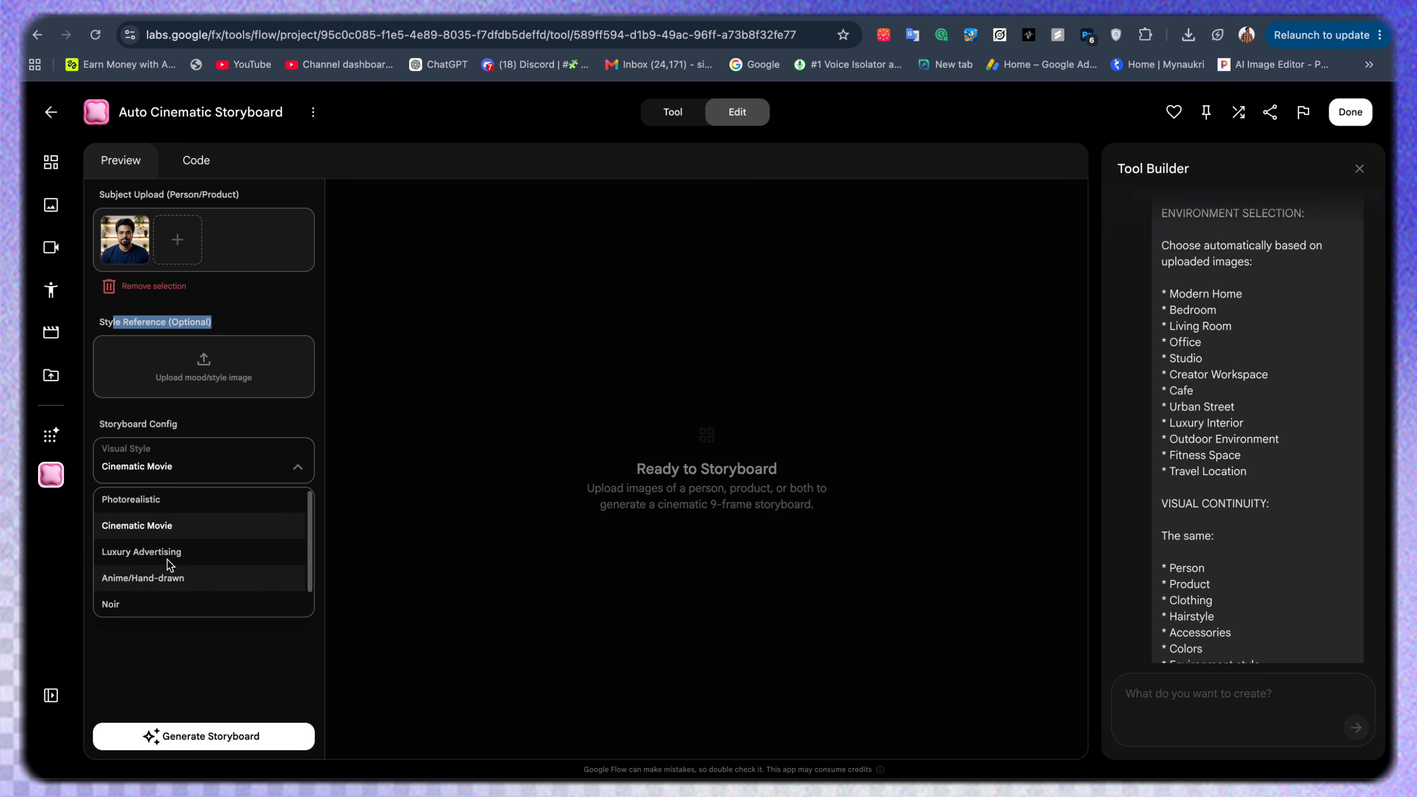
pyautogui.click(176, 531)
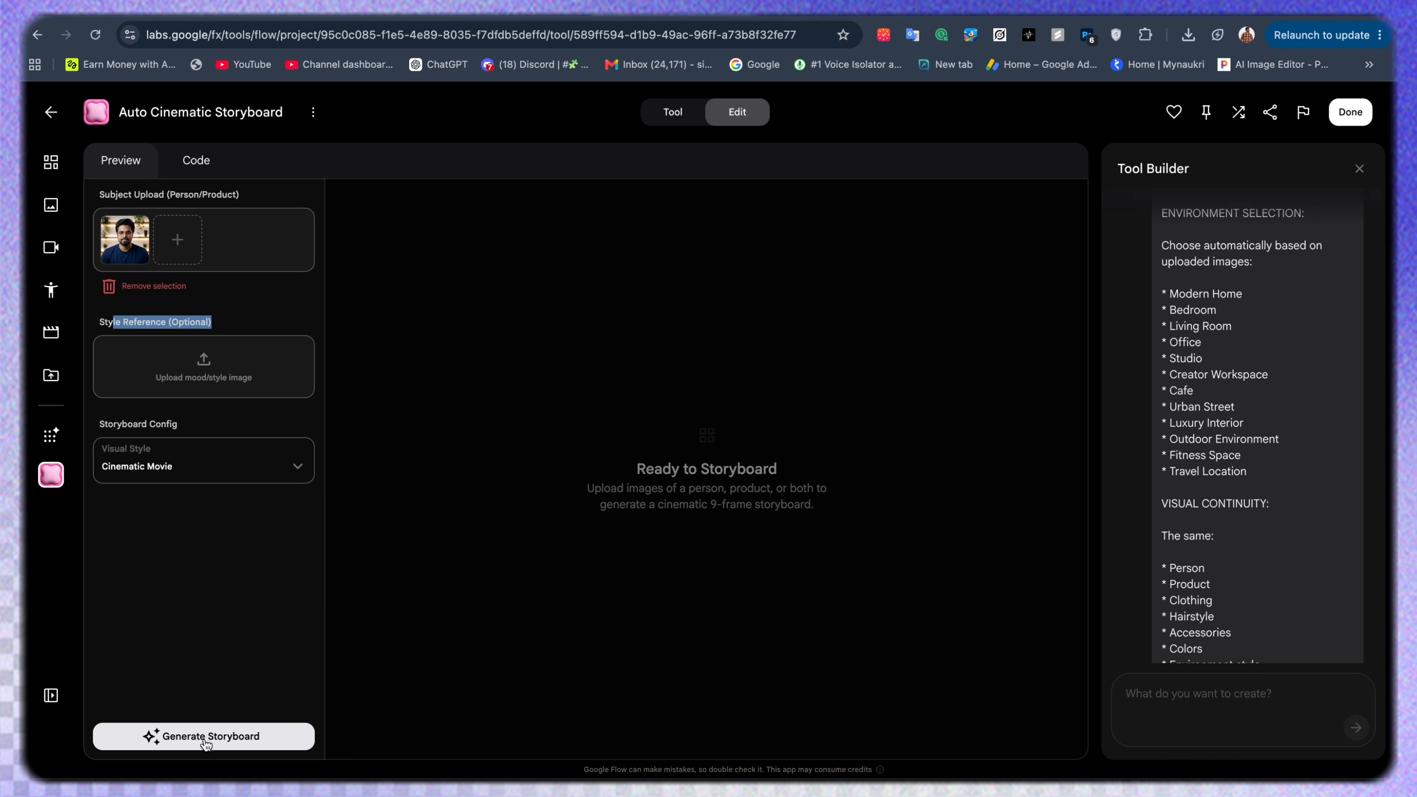
pyautogui.click(206, 737)
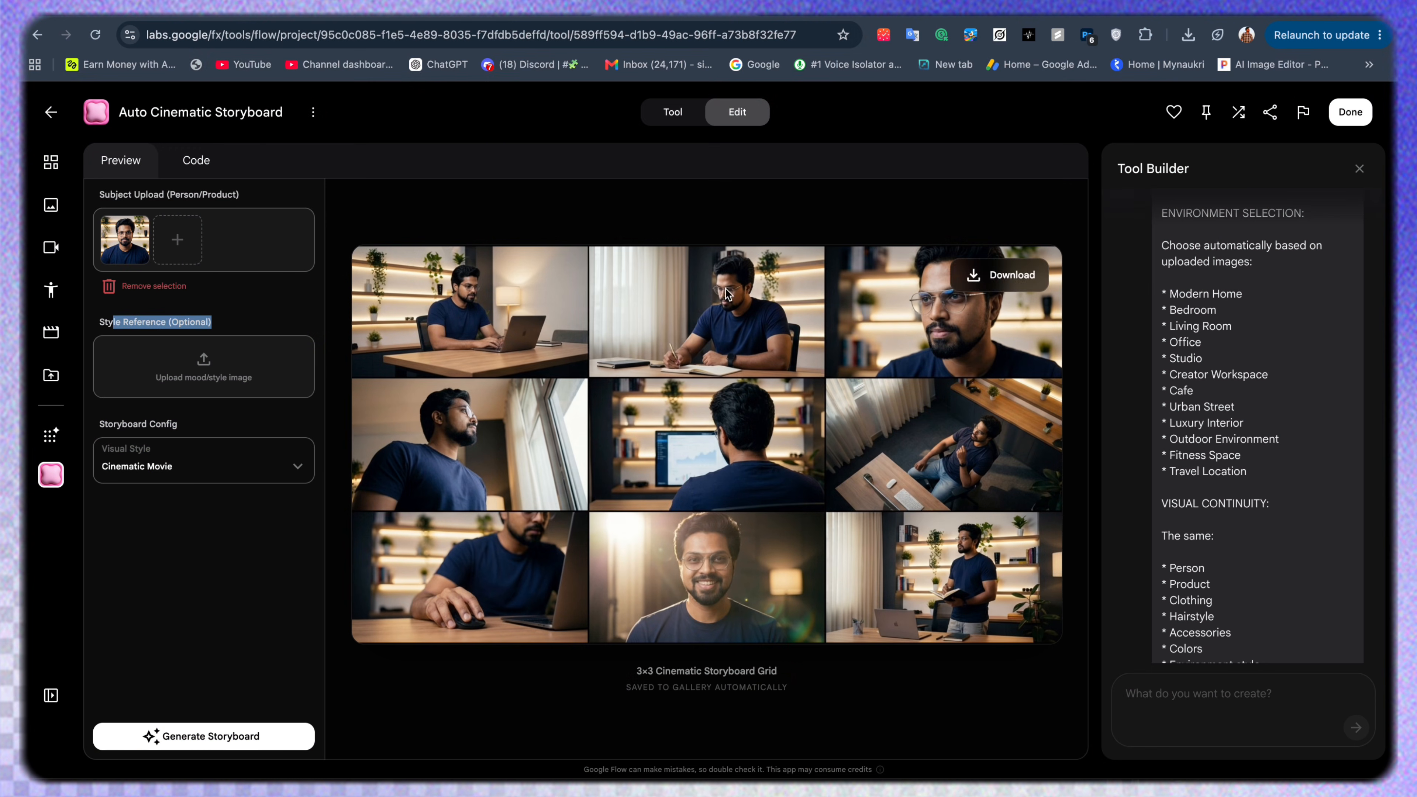
# Download the generated storyboard grid and look through the Auto Cinematic Storyboard tool's App.tsx code.
pyautogui.moveTo(816, 329)
pyautogui.click(999, 285)
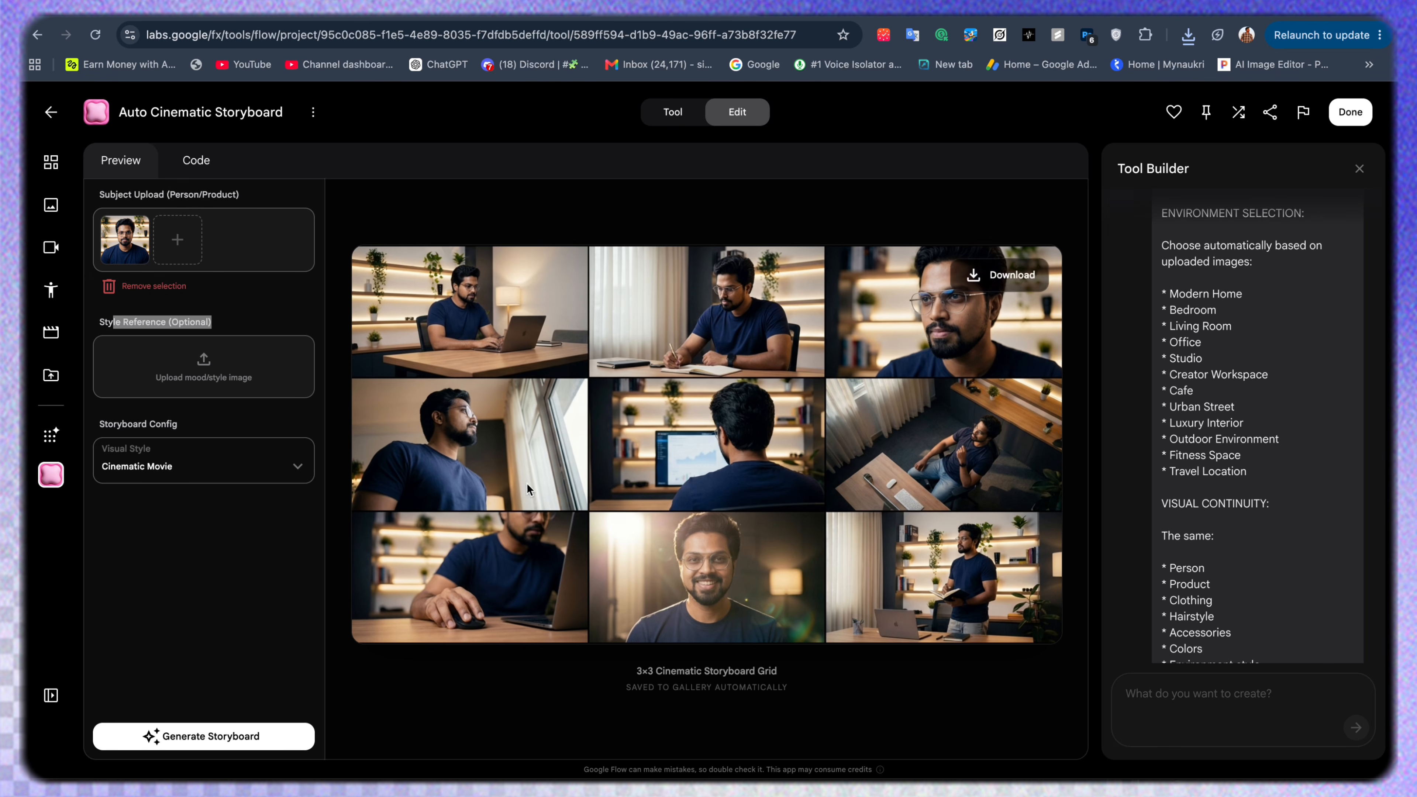
pyautogui.click(196, 160)
pyautogui.scroll(-20, 539, 431)
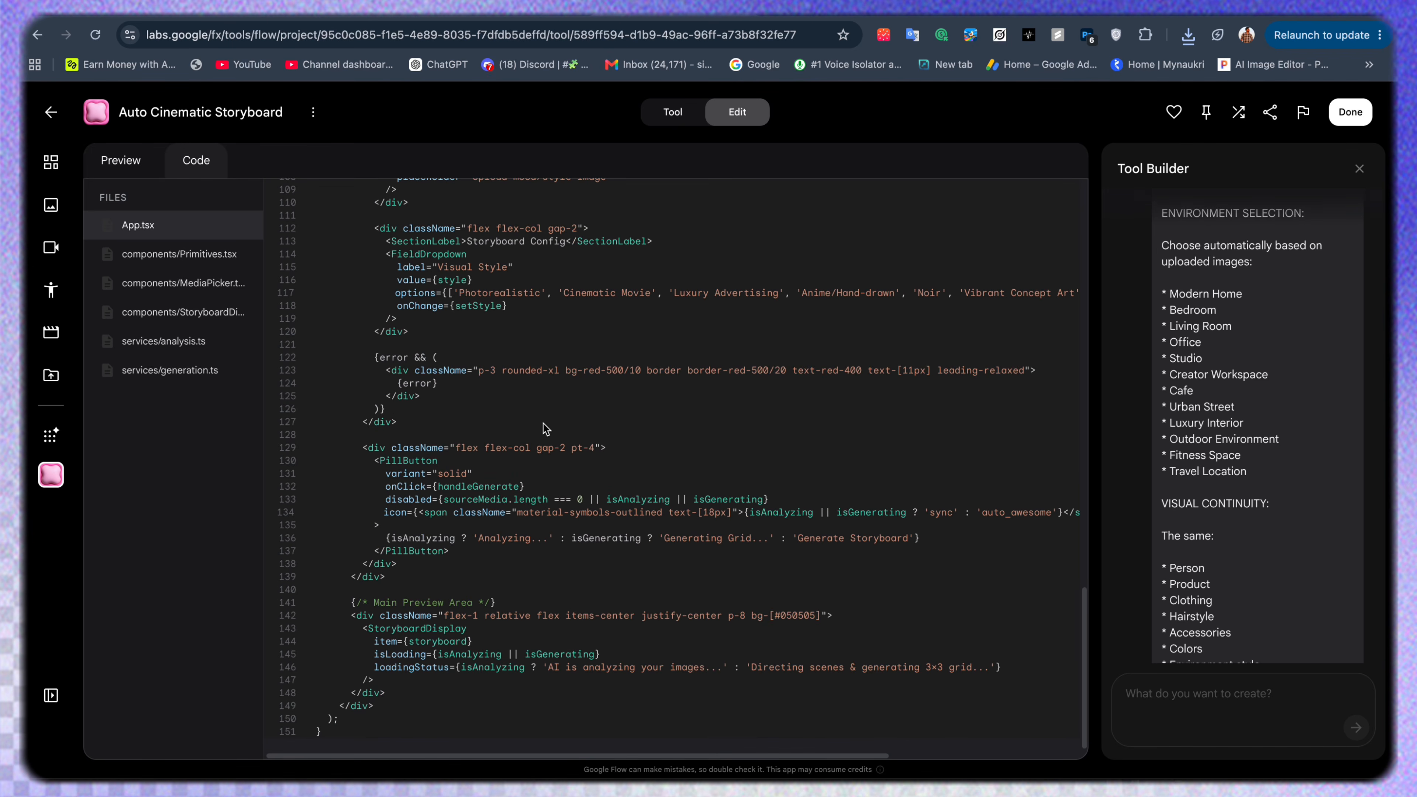
pyautogui.scroll(20, 549, 430)
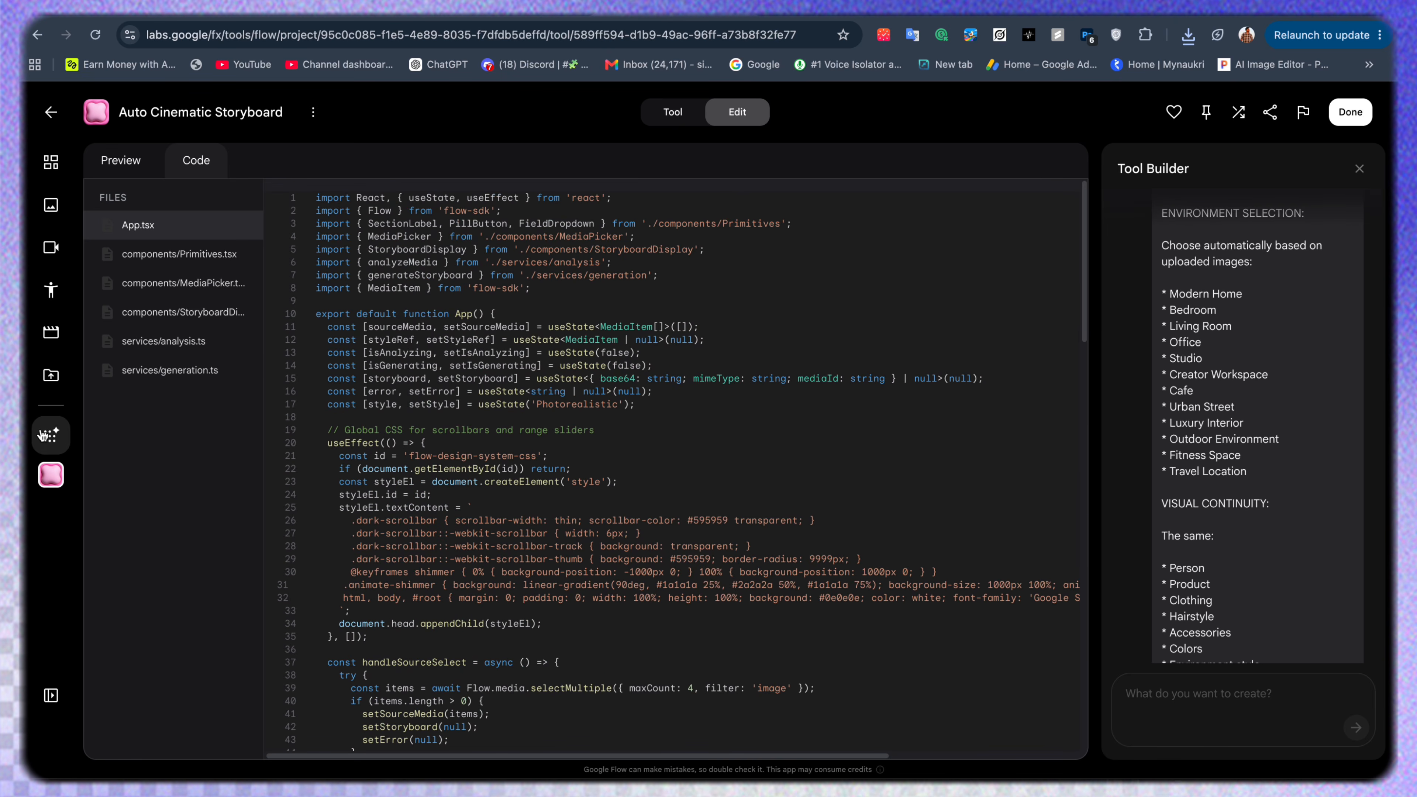
pyautogui.click(51, 434)
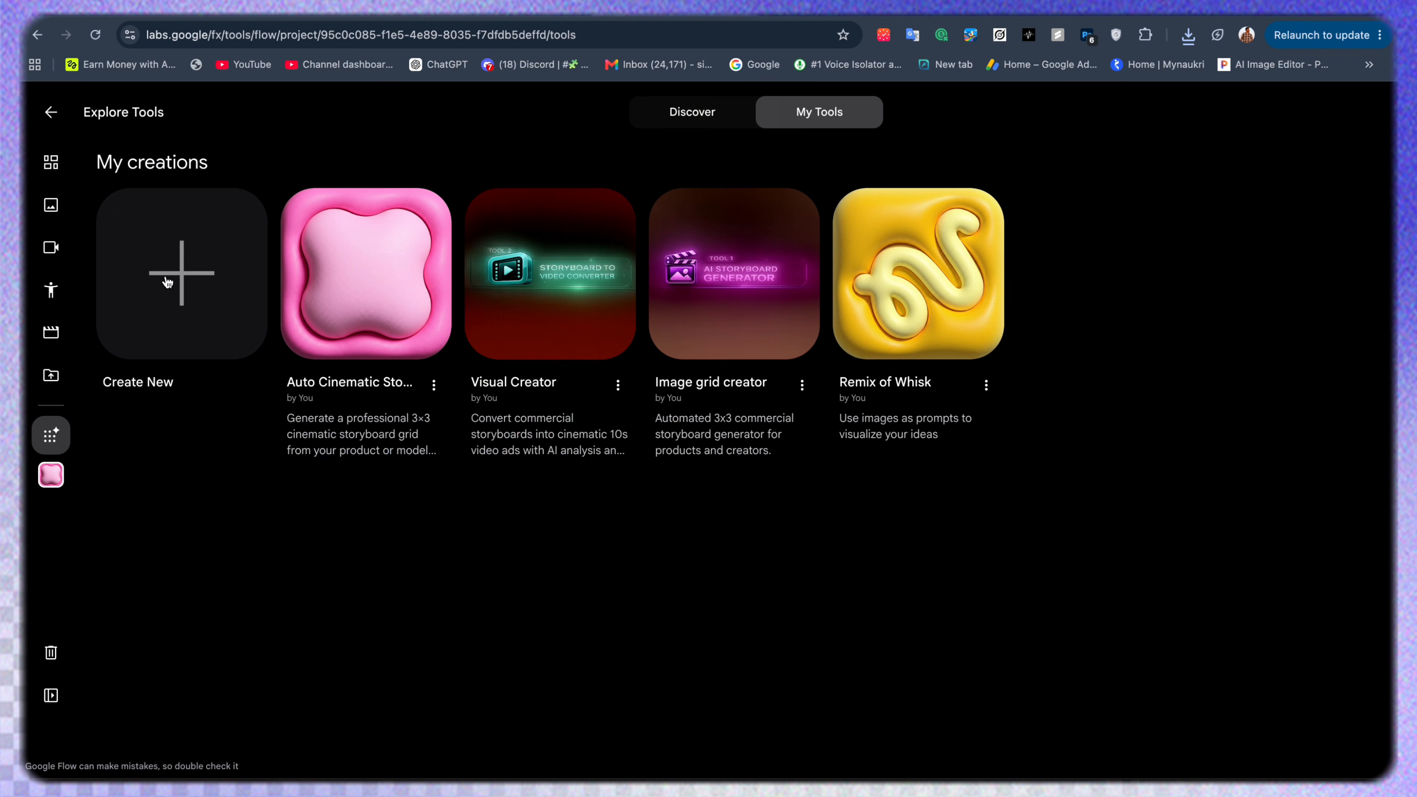
pyautogui.click(168, 282)
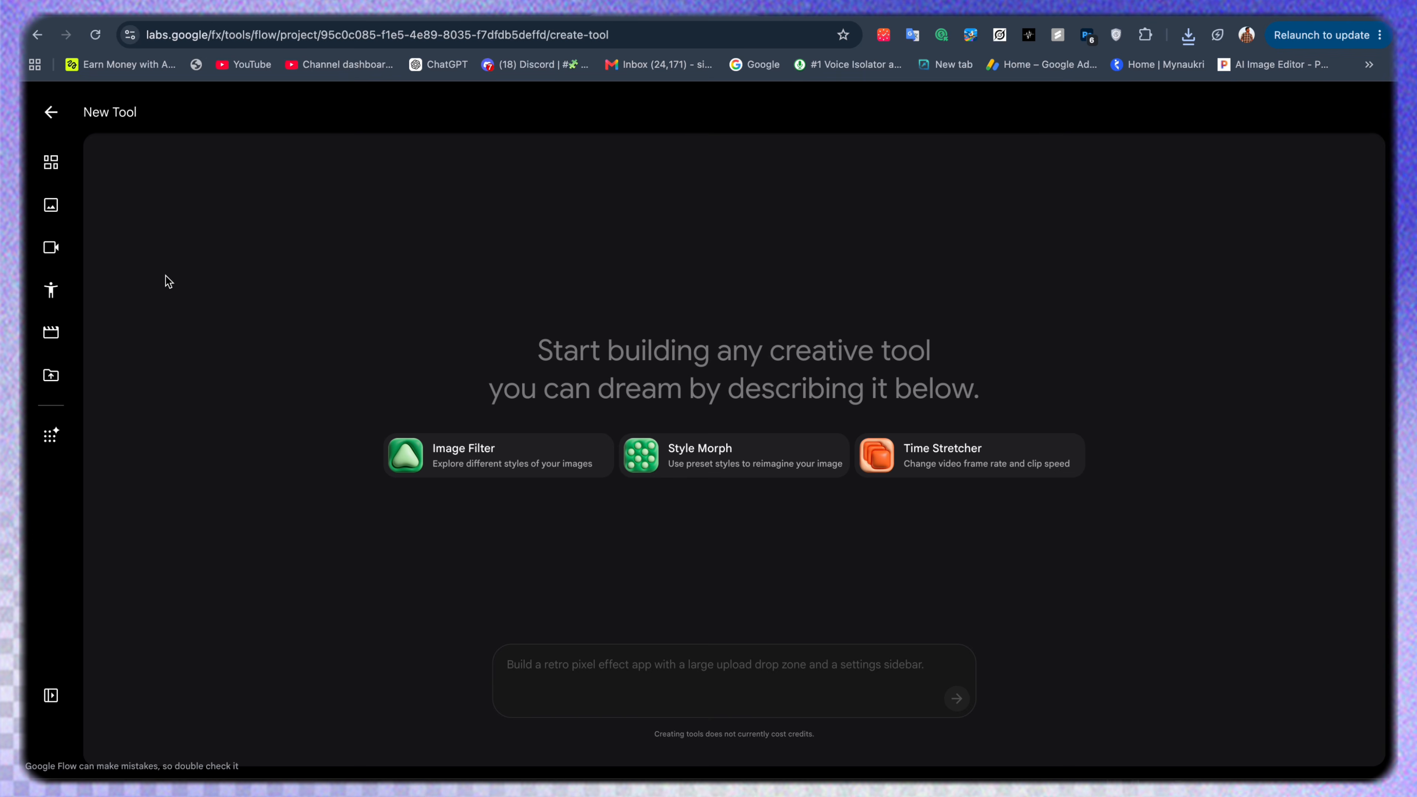
pyautogui.click(590, 659)
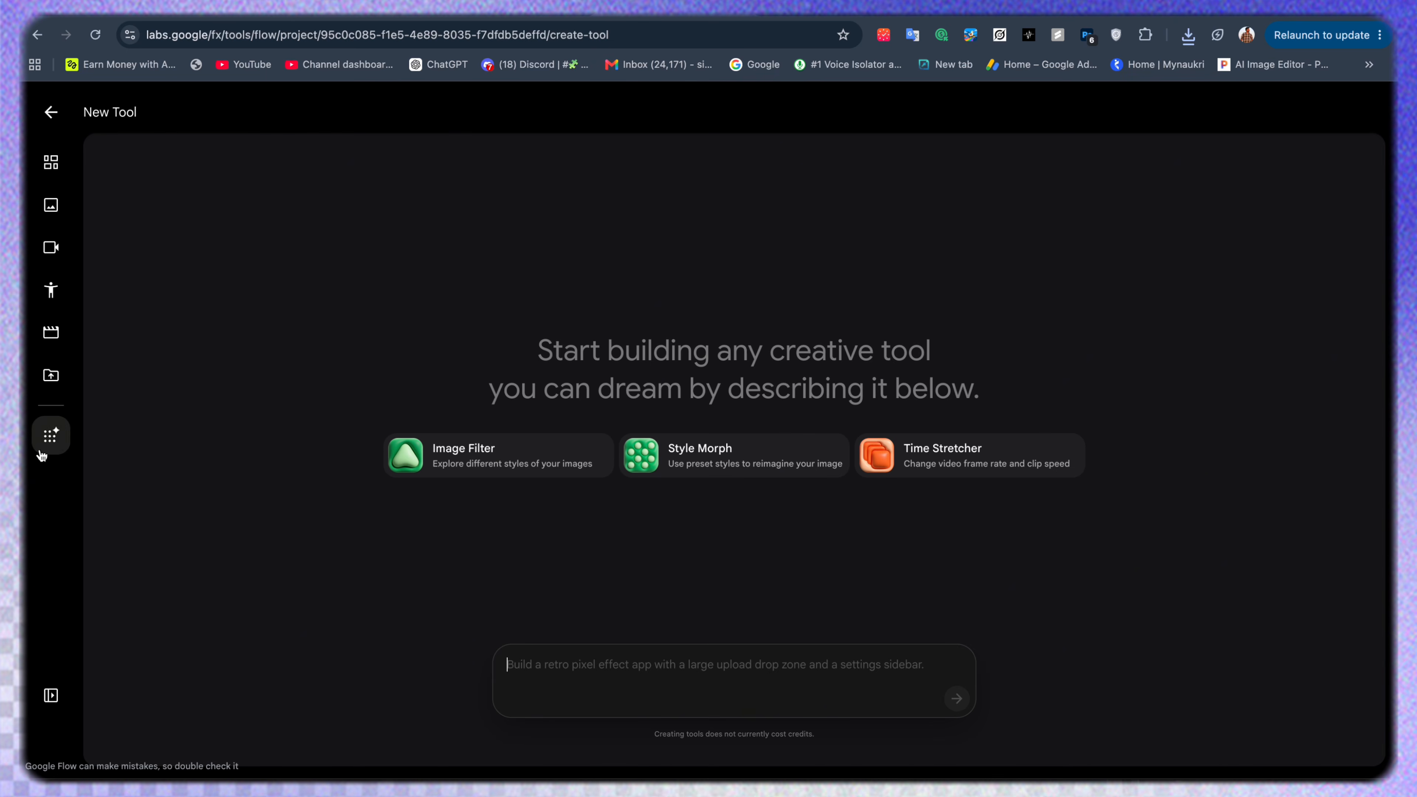
# Open the existing Image grid creator tool for editing and select all the code in its types.ts file.
pyautogui.click(54, 443)
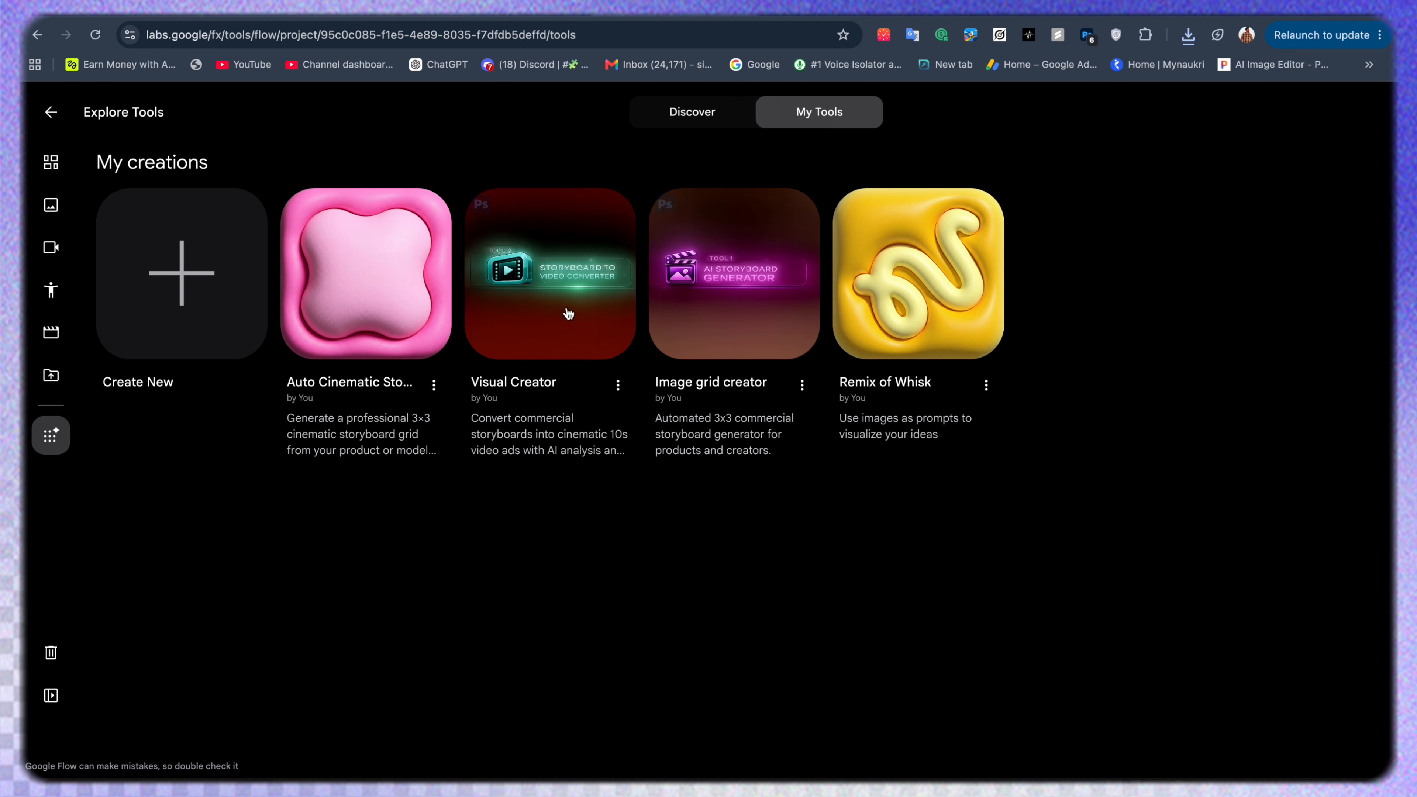
pyautogui.click(677, 279)
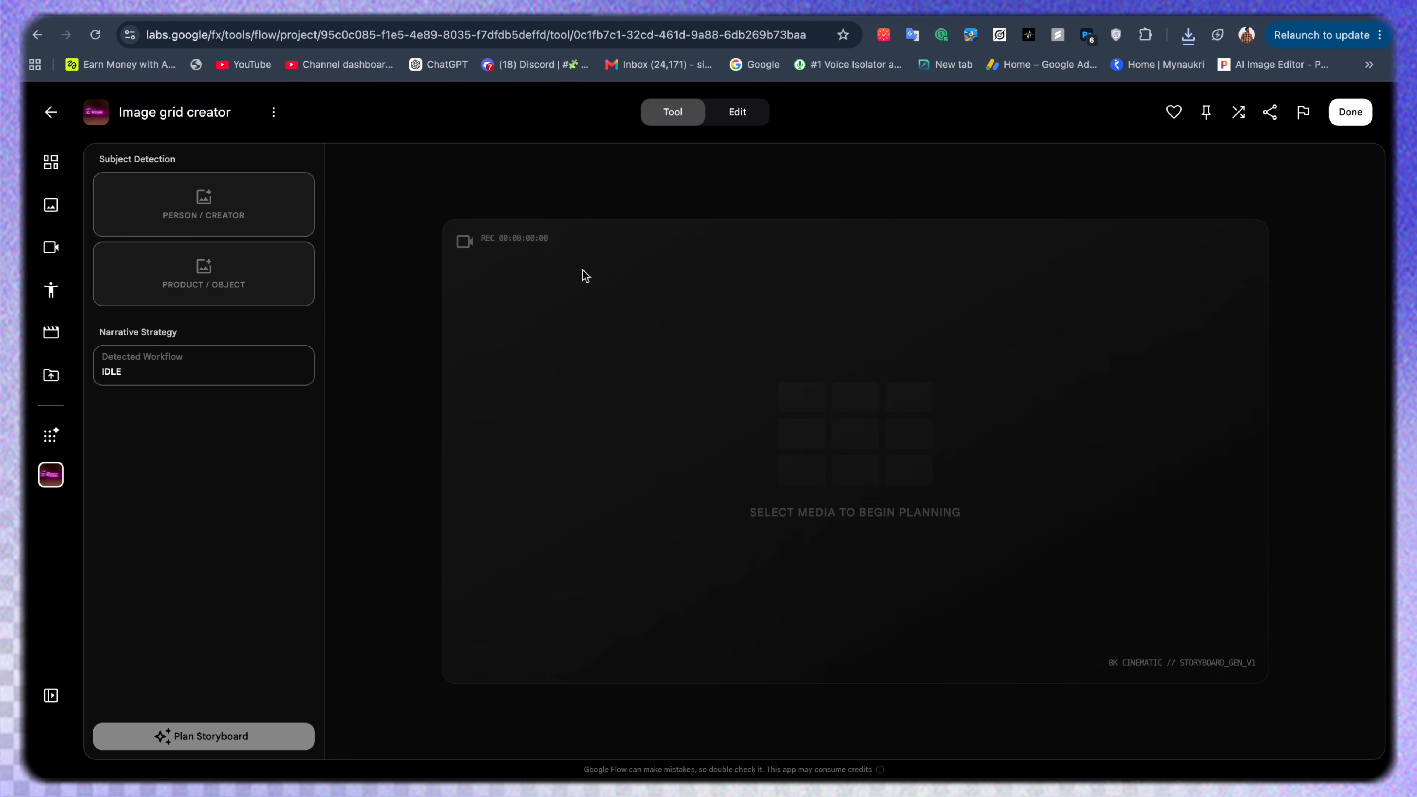
pyautogui.click(735, 115)
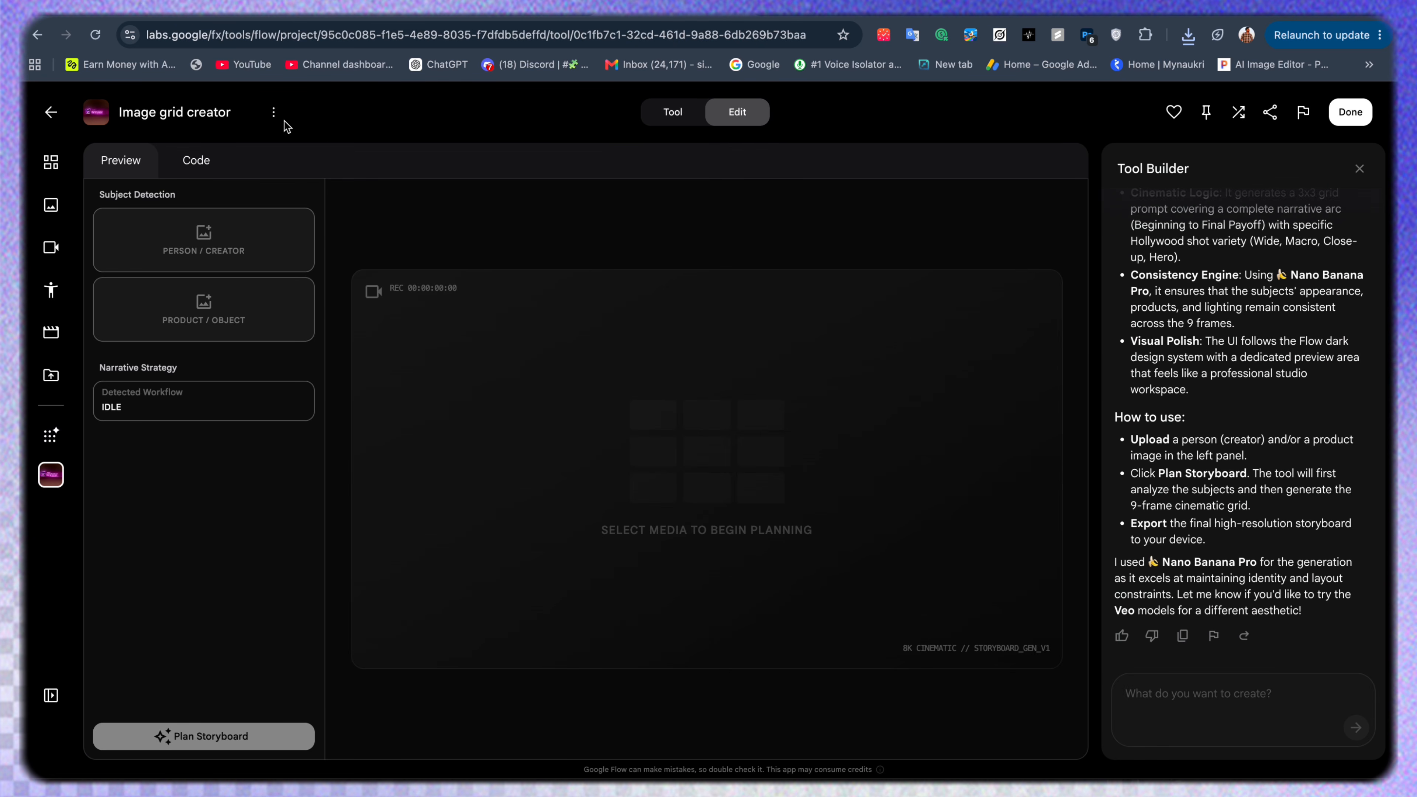
pyautogui.click(198, 163)
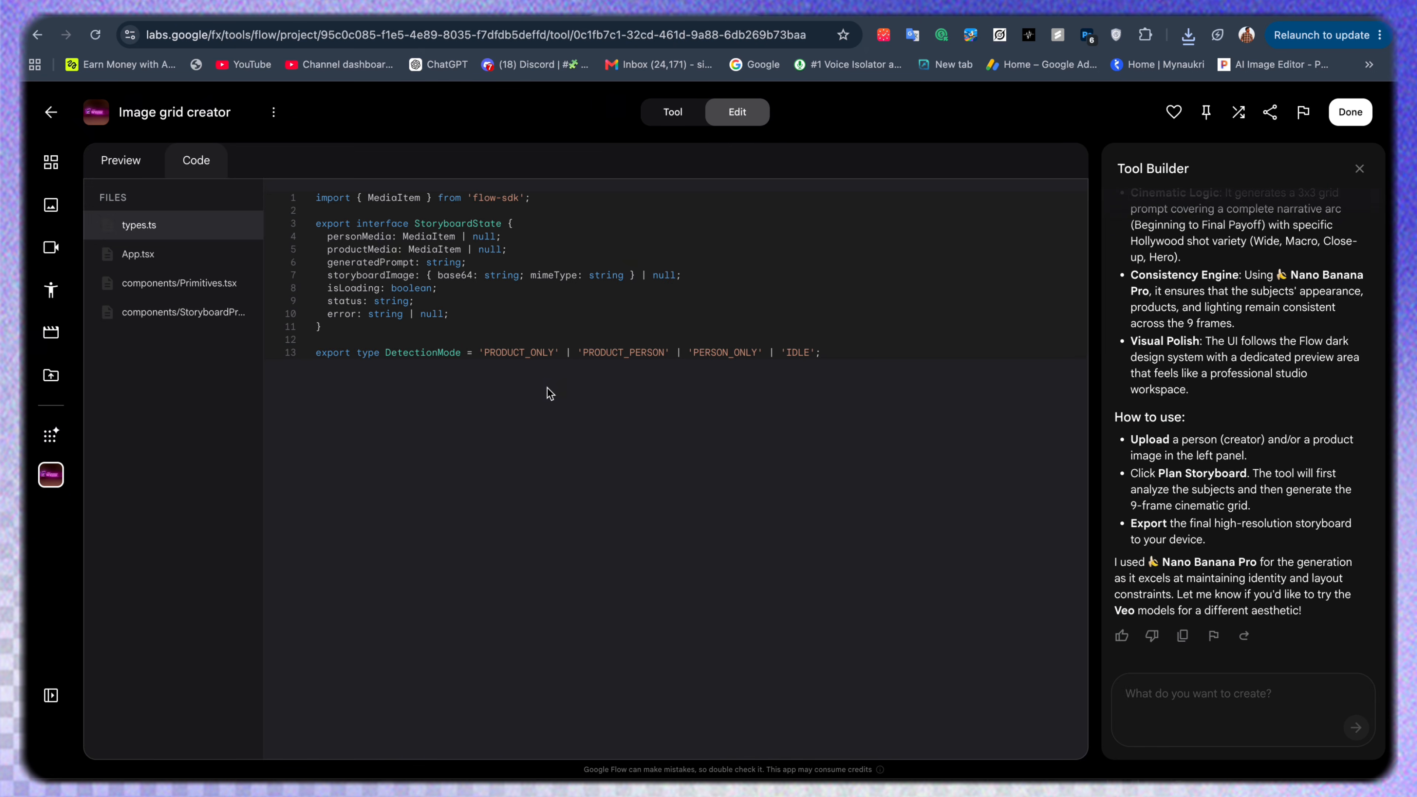
pyautogui.moveTo(914, 357); pyautogui.dragTo(315, 198)
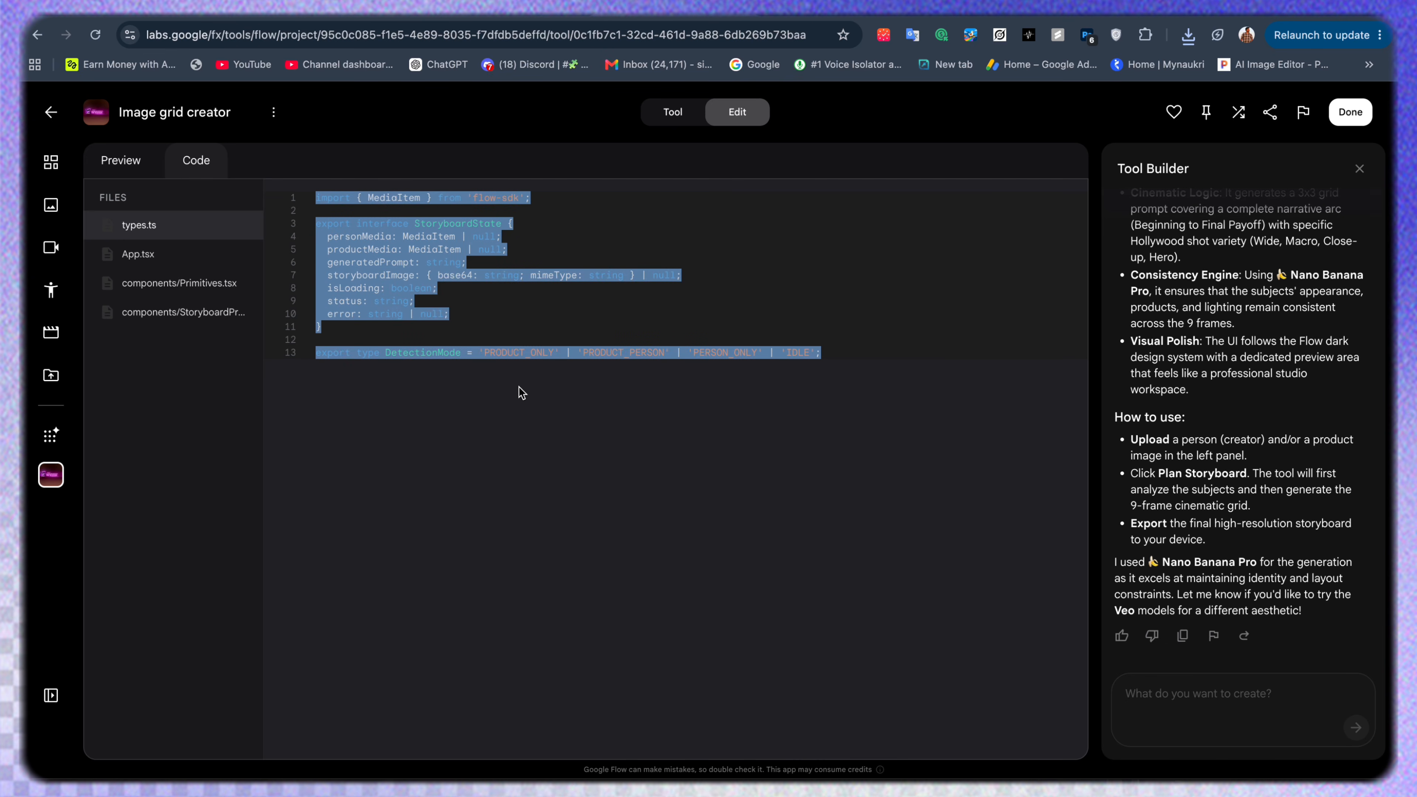